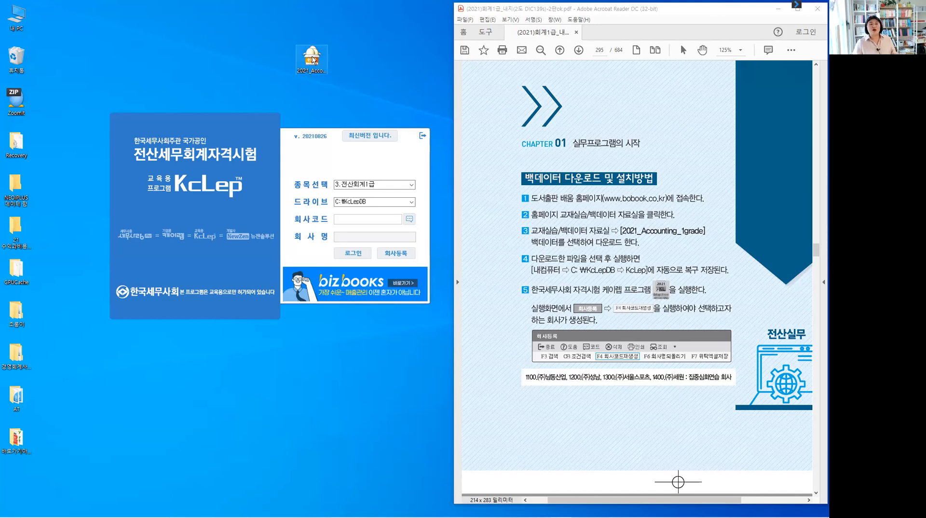
Run the 2021_Accounting_1grade.exe backup self-extractor from the desktop.
{"action": "left_click", "coordinate": [322, 76]}
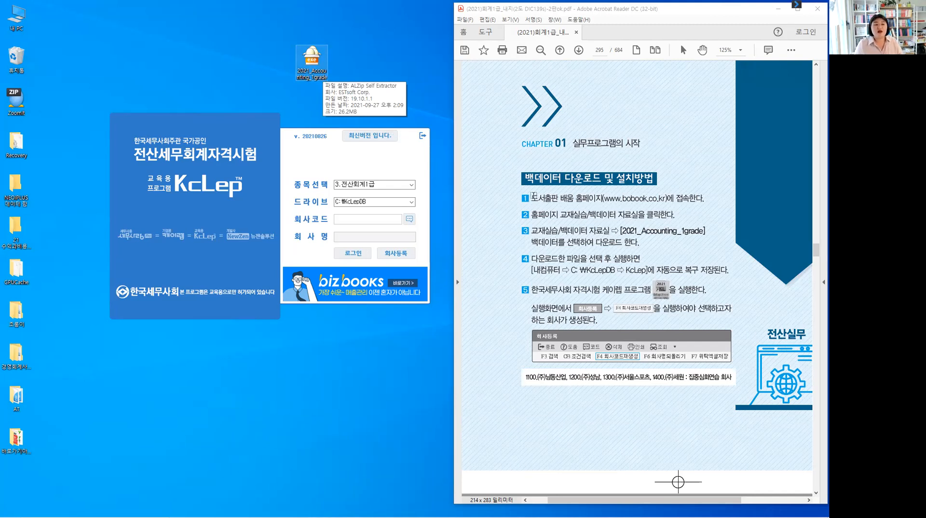
{"action": "double_click", "coordinate": [310, 63]}
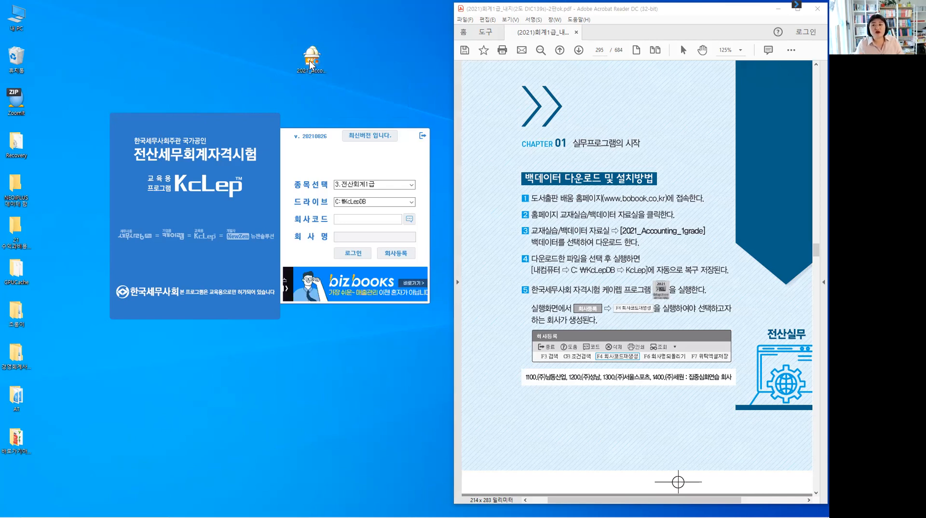
{"action": "left_click", "coordinate": [310, 63]}
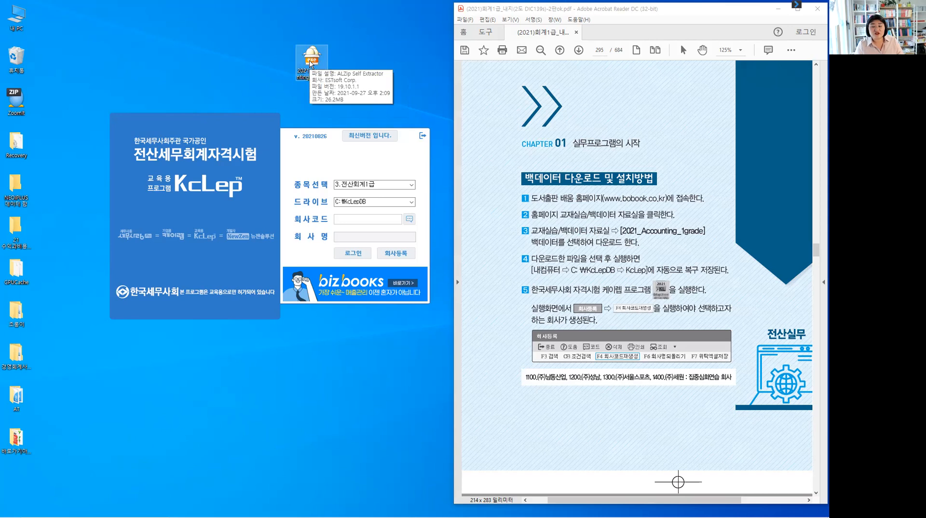
{"action": "double_click", "coordinate": [310, 63]}
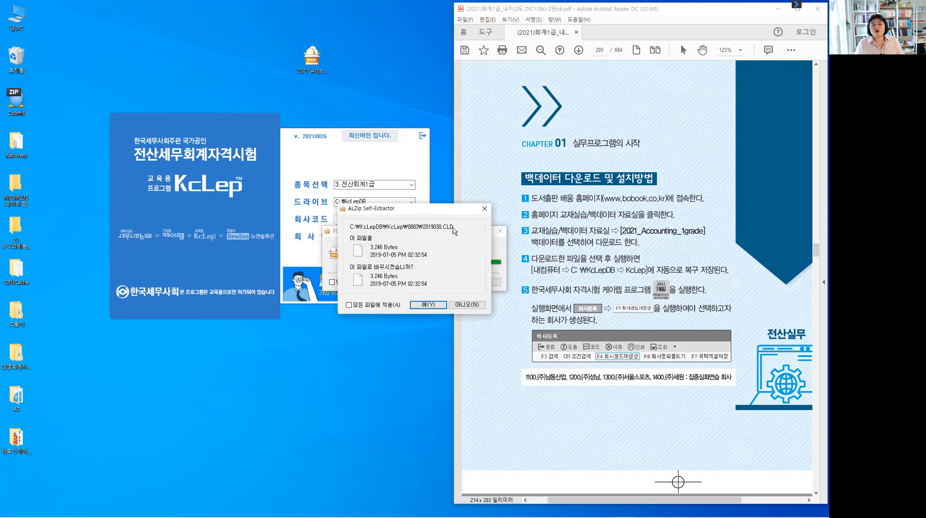
Overwrite all existing files in C:\KcLepDB\KcLep, applying the answer to every file, until extraction finishes.
{"action": "left_click_drag", "start_coordinate": [428, 208], "coordinate": [142, 347]}
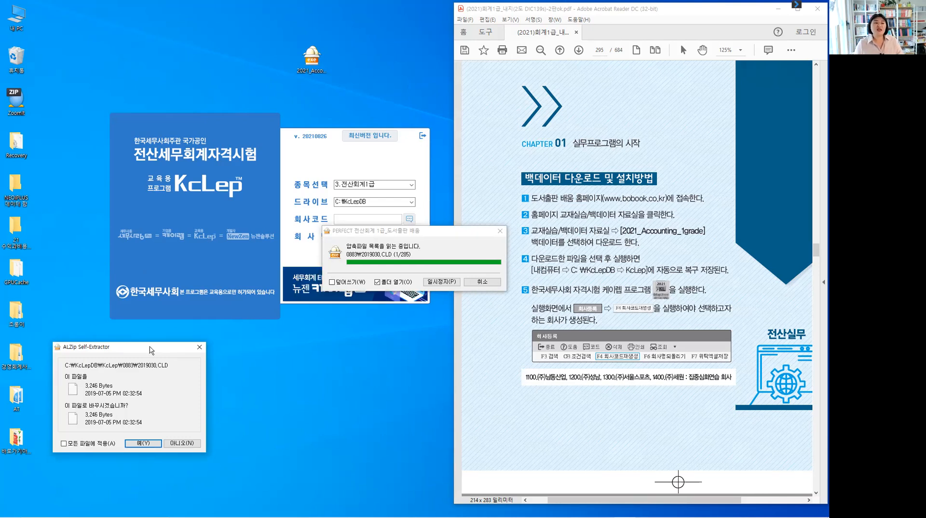
{"action": "left_click_drag", "start_coordinate": [149, 347], "coordinate": [445, 95]}
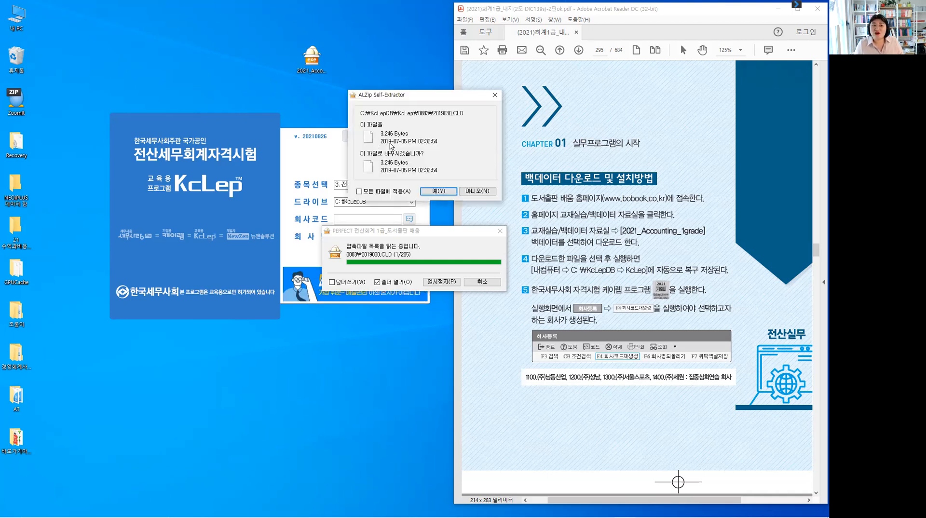
{"action": "key", "text": "ctrl"}
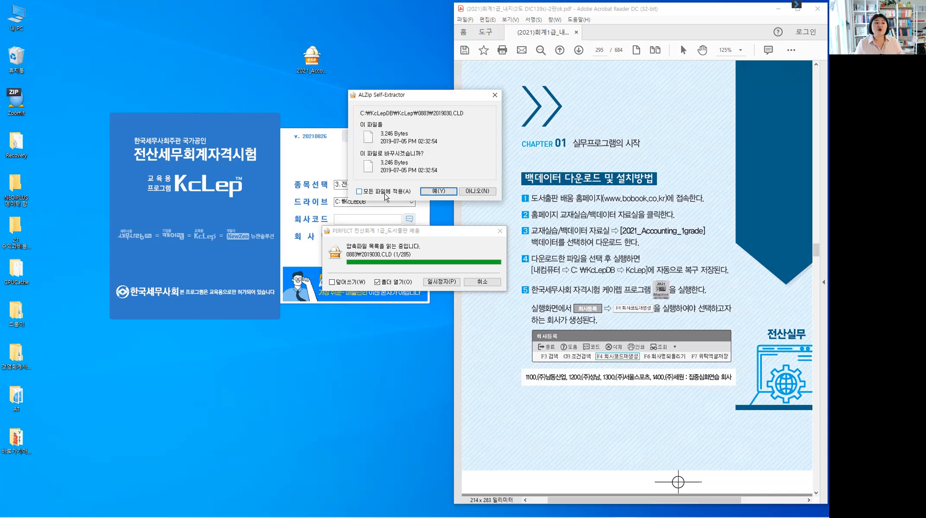
{"action": "left_click", "coordinate": [359, 192]}
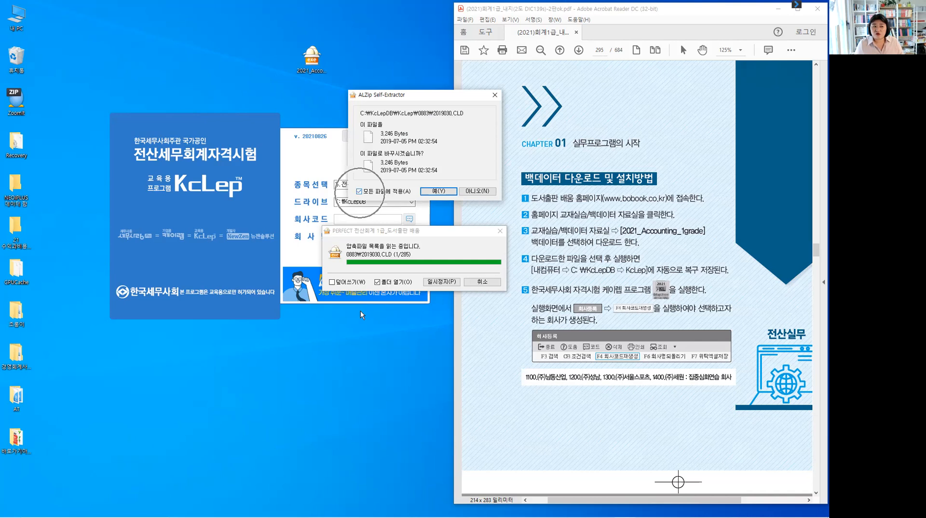
{"action": "left_click", "coordinate": [331, 285]}
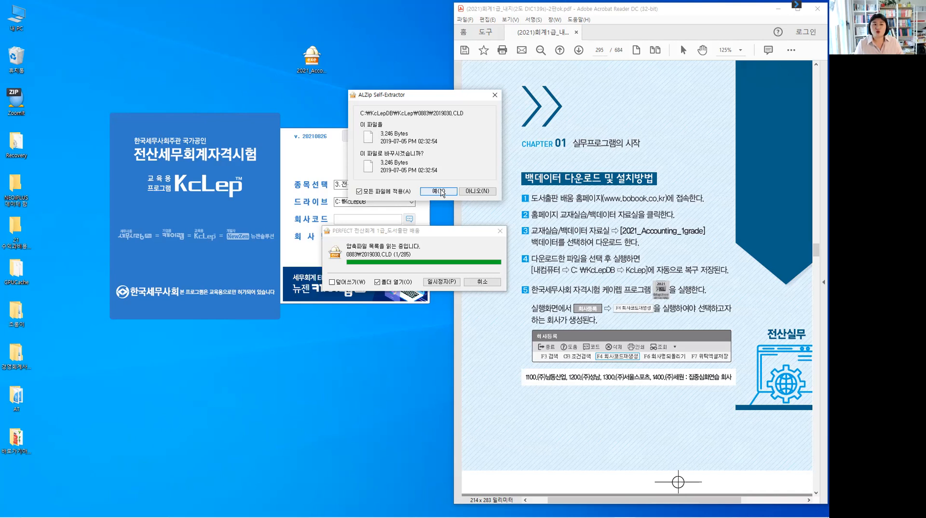
{"action": "key", "text": "Return"}
{"action": "left_click", "coordinate": [332, 283]}
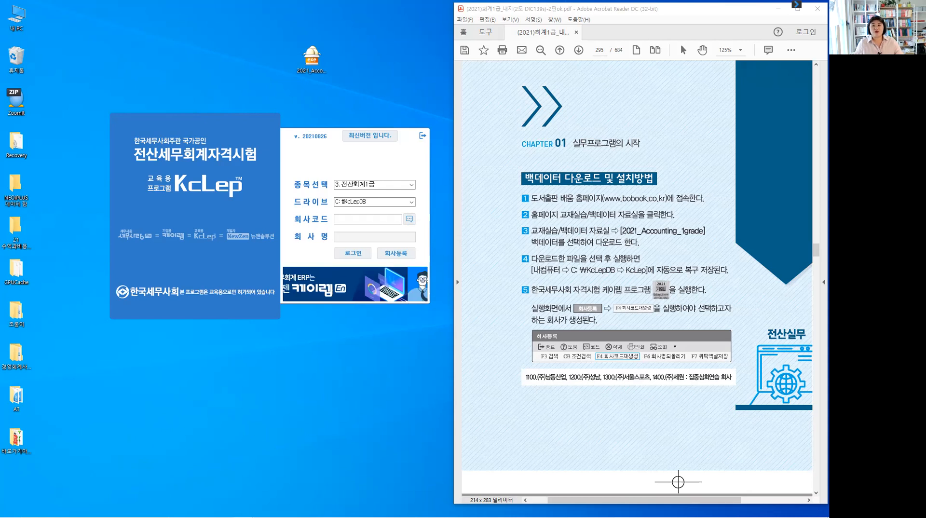
{"action": "key", "text": "alt+Tab"}
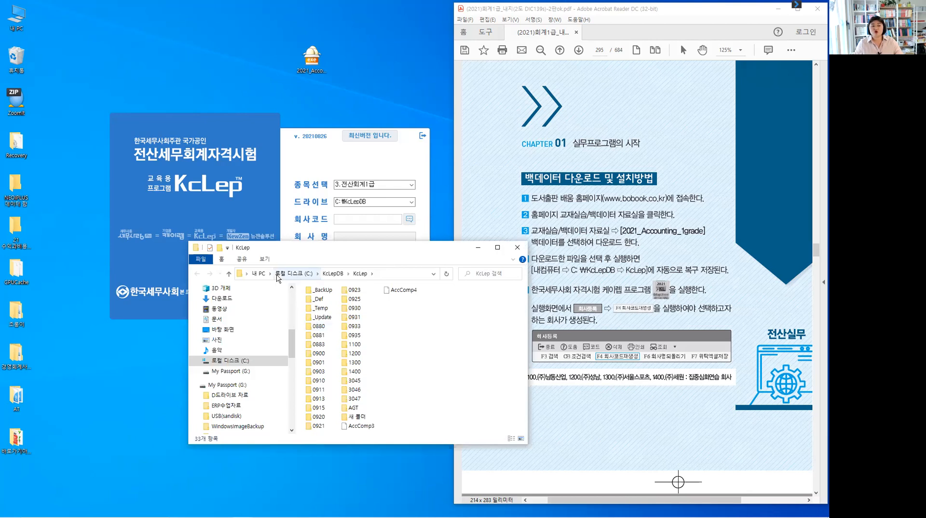
{"action": "key", "text": "ctrl"}
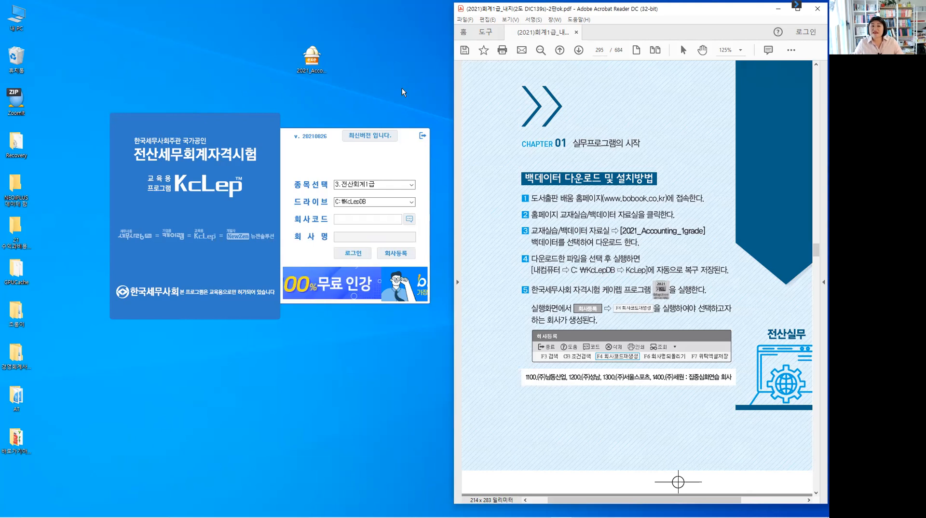
Open 회사등록 from the KcLep login window and select the empty row below the last company.
{"action": "left_click", "coordinate": [397, 256]}
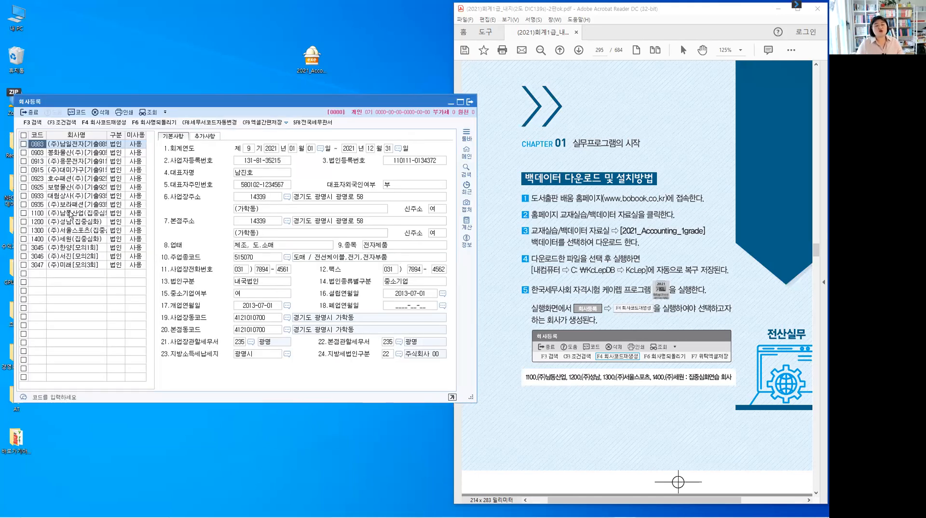
{"action": "left_click", "coordinate": [38, 275]}
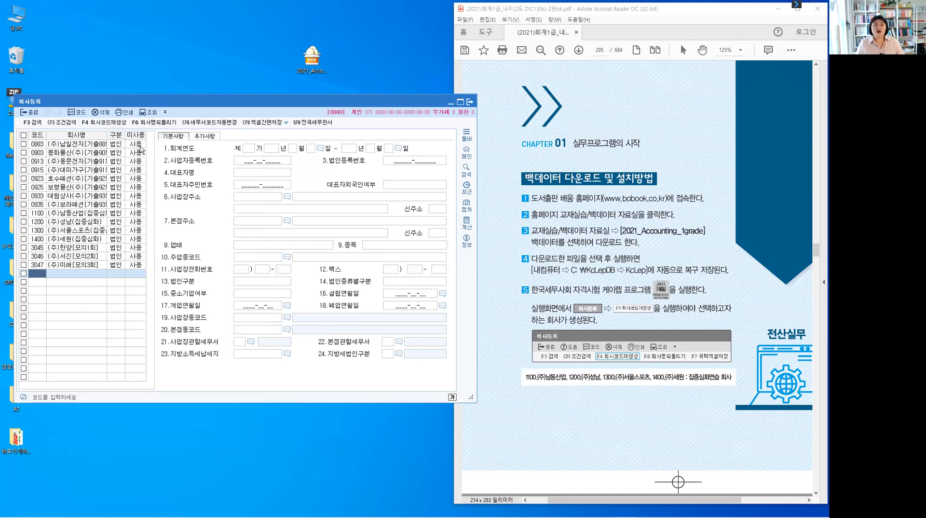
Run F4 회사코드재생성, confirm with 예(Y), and dismiss the completion notice.
{"action": "left_click", "coordinate": [114, 123]}
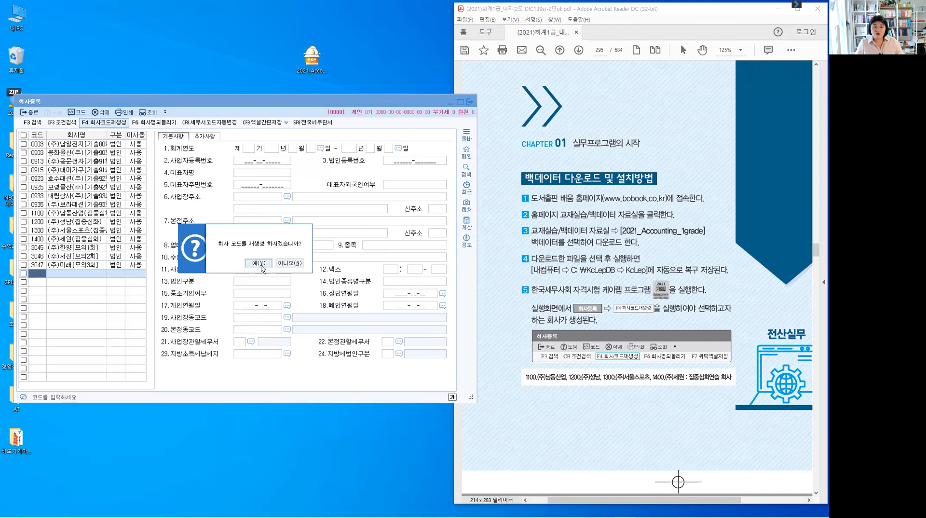
{"action": "left_click", "coordinate": [259, 264]}
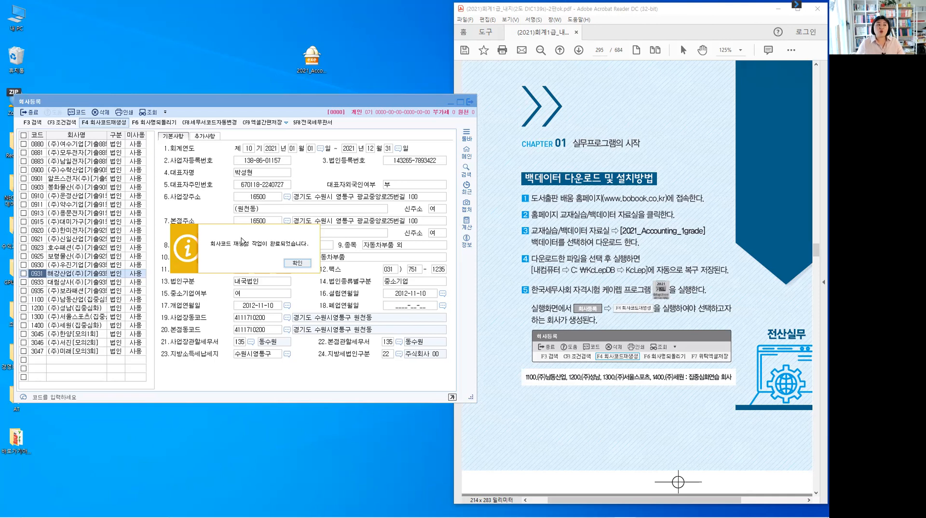
{"action": "left_click_drag", "start_coordinate": [241, 232], "coordinate": [269, 171]}
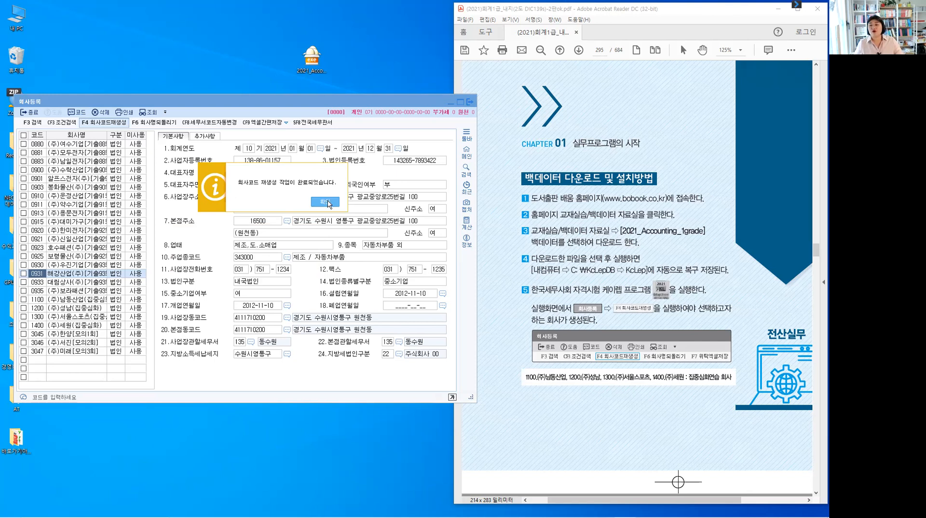
{"action": "left_click", "coordinate": [324, 203]}
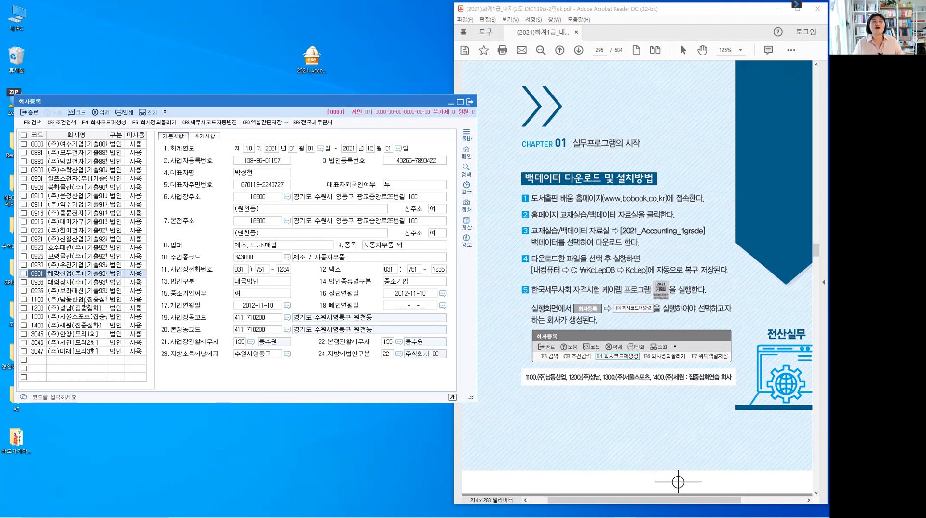
Close the 회사등록 window and switch back to the textbook PDF.
{"action": "left_click", "coordinate": [107, 125]}
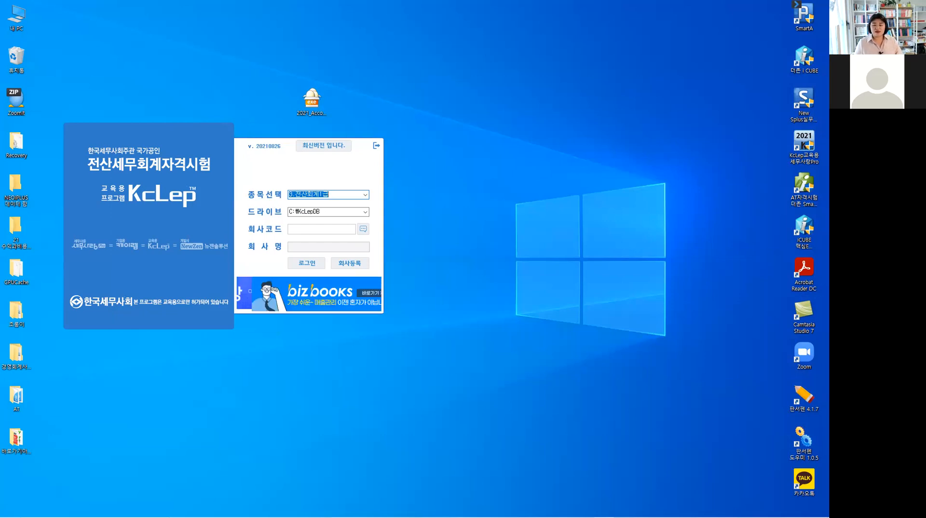
{"action": "key", "text": "alt+Tab"}
Jump to page 302, the company registration chapter of the textbook.
{"action": "left_click", "coordinate": [605, 51]}
{"action": "key", "text": "BackSpace"}
{"action": "key", "text": "Return"}
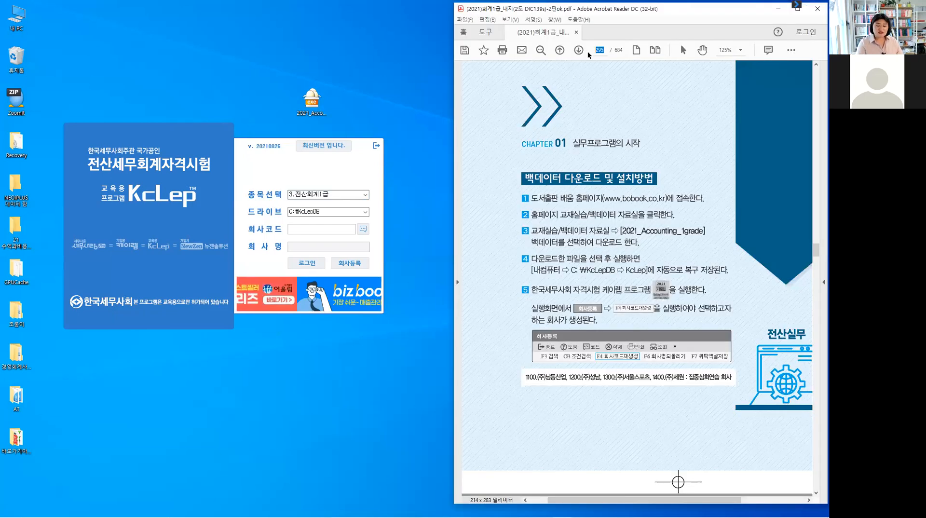
{"action": "type", "text": "302"}
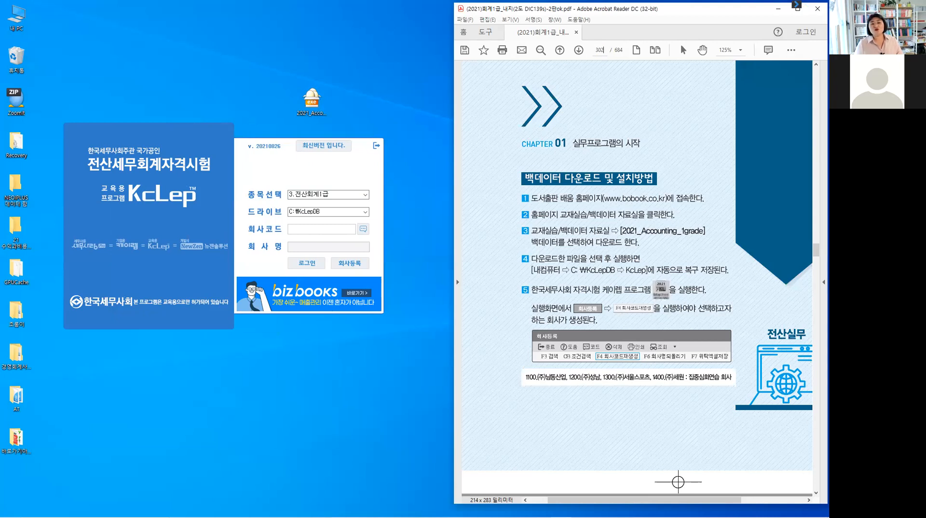
{"action": "key", "text": "Return"}
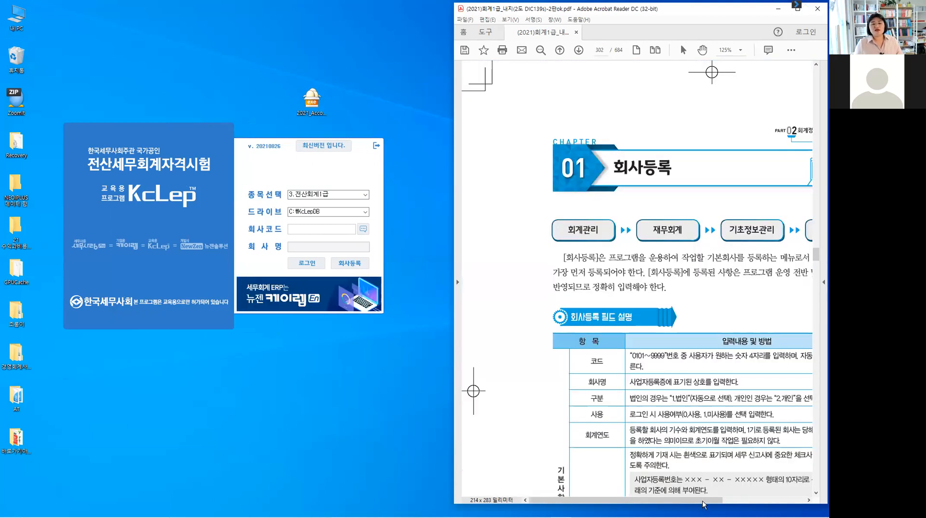
{"action": "left_click_drag", "start_coordinate": [718, 503], "coordinate": [761, 503]}
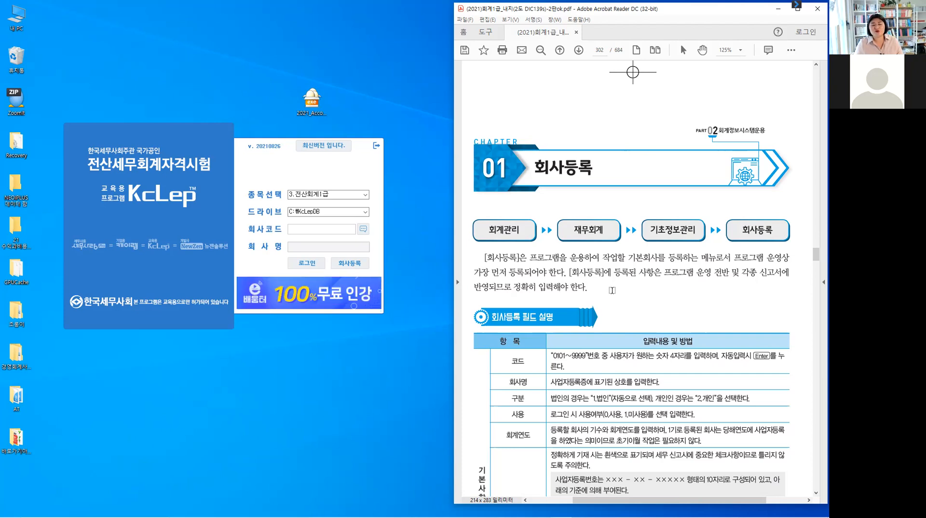
Scroll down to the 실무예제 business registration certificate on page 305.
{"action": "scroll", "coordinate": [611, 290], "scroll_direction": "down", "scroll_amount": 3}
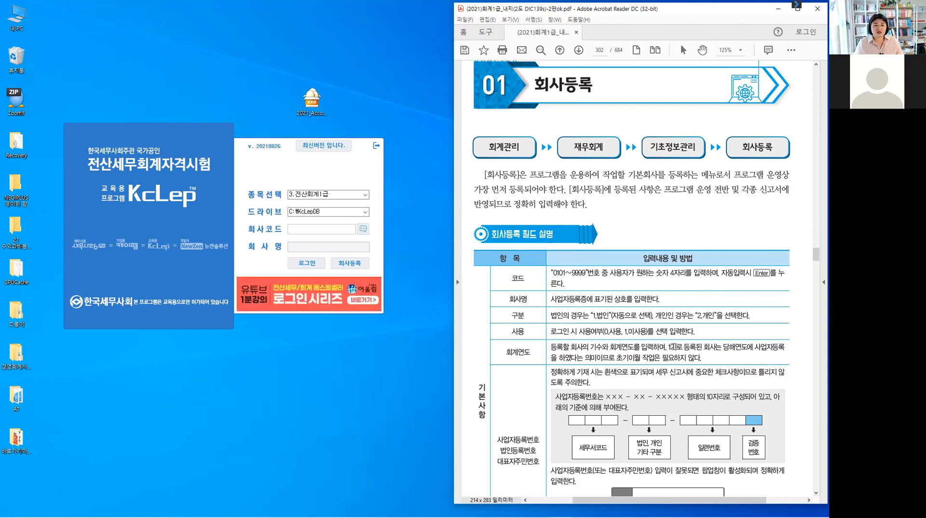
{"action": "scroll", "coordinate": [673, 346], "scroll_direction": "down", "scroll_amount": 3}
{"action": "scroll", "coordinate": [673, 346], "scroll_direction": "down", "scroll_amount": 10}
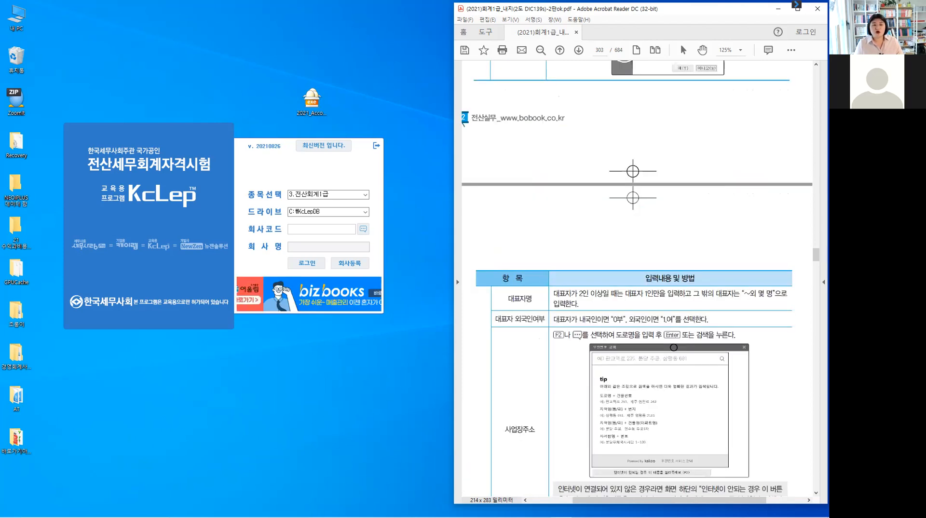
{"action": "scroll", "coordinate": [692, 321], "scroll_direction": "down", "scroll_amount": 10}
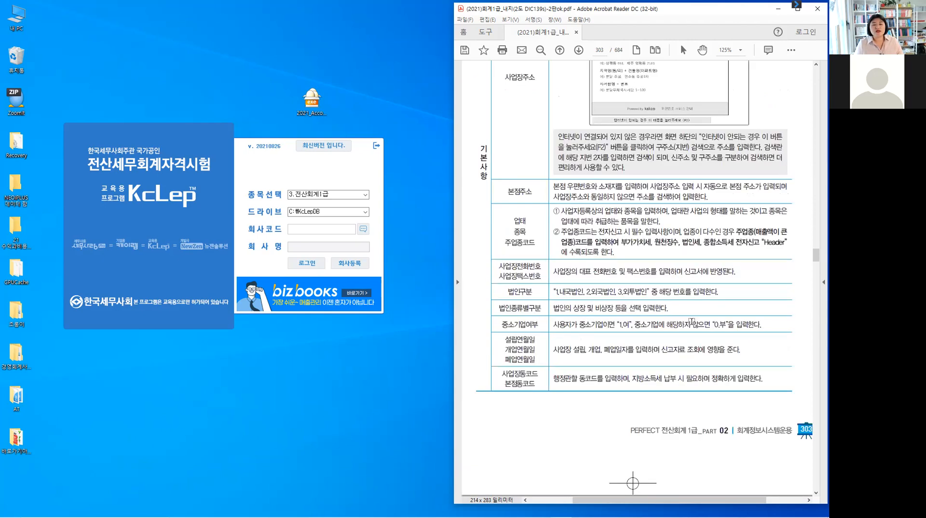
{"action": "scroll", "coordinate": [691, 320], "scroll_direction": "down", "scroll_amount": 8}
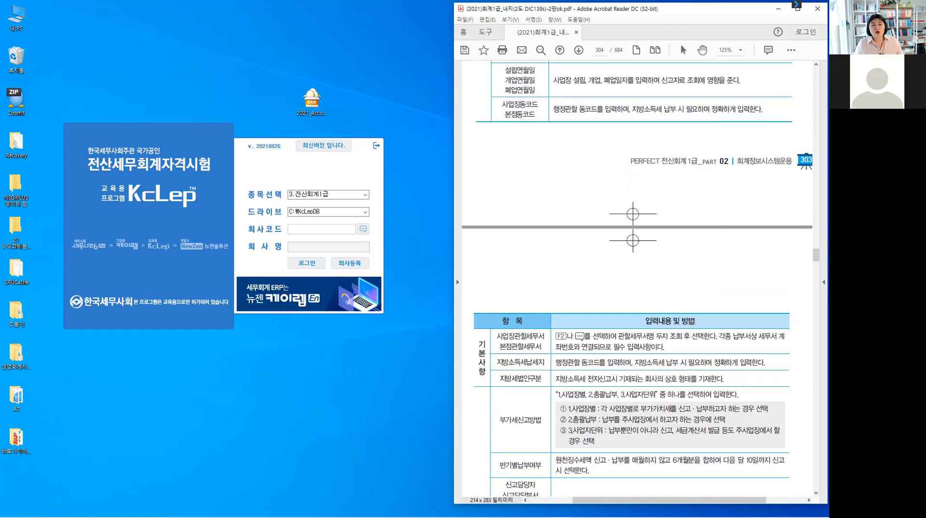
{"action": "scroll", "coordinate": [691, 320], "scroll_direction": "down", "scroll_amount": 2}
{"action": "scroll", "coordinate": [691, 321], "scroll_direction": "down", "scroll_amount": 12}
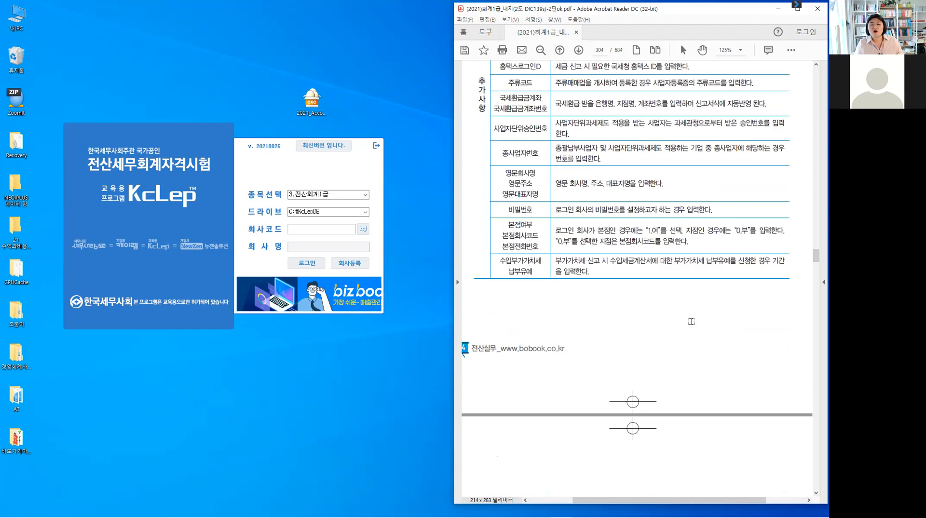
{"action": "scroll", "coordinate": [691, 321], "scroll_direction": "down", "scroll_amount": 4}
{"action": "scroll", "coordinate": [691, 321], "scroll_direction": "down", "scroll_amount": 8}
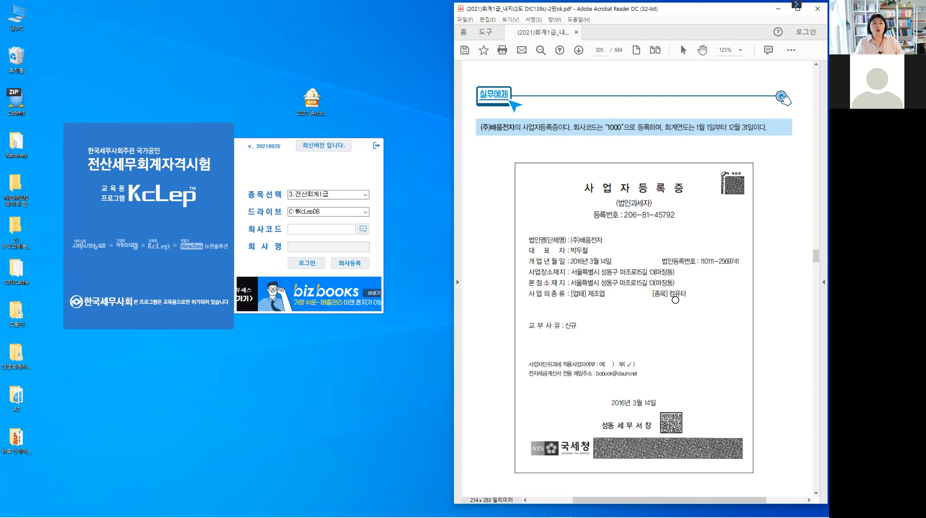
{"action": "scroll", "coordinate": [675, 300], "scroll_direction": "down", "scroll_amount": 1}
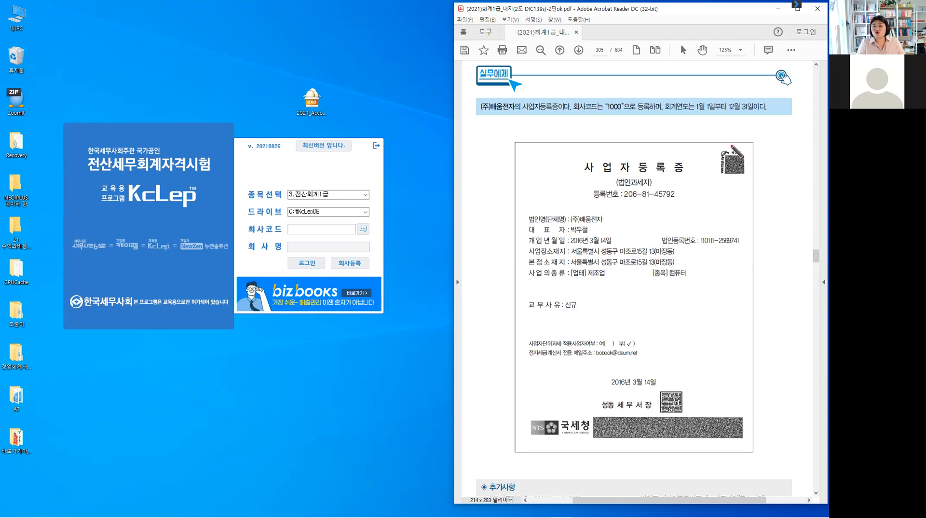
Tick the QR code area and circle the spot below the NTS logo in red pen.
{"action": "left_click", "coordinate": [732, 144]}
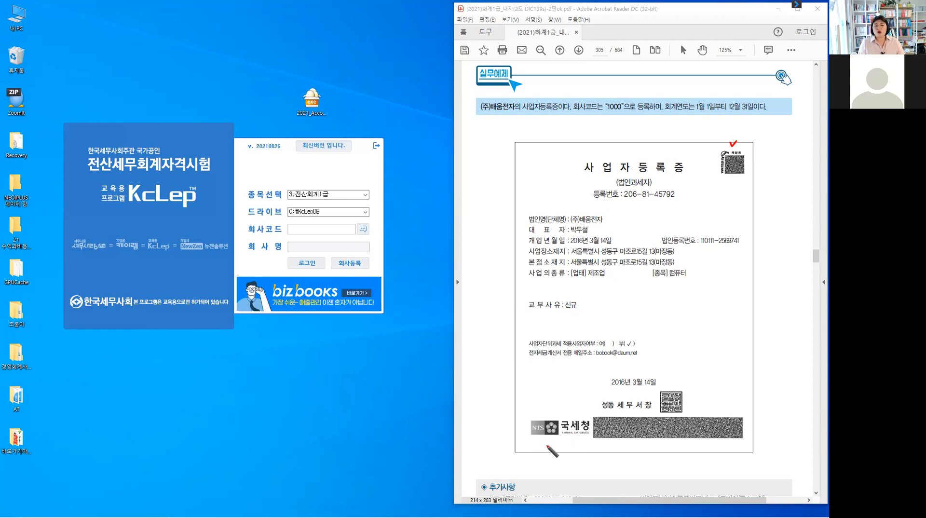
{"action": "mouse_move", "coordinate": [534, 435]}
{"action": "left_mouse_down"}
{"action": "mouse_move", "coordinate": [547, 446]}
{"action": "mouse_move", "coordinate": [533, 435]}
{"action": "mouse_move", "coordinate": [539, 458]}
{"action": "mouse_move", "coordinate": [559, 458]}
{"action": "left_mouse_up"}
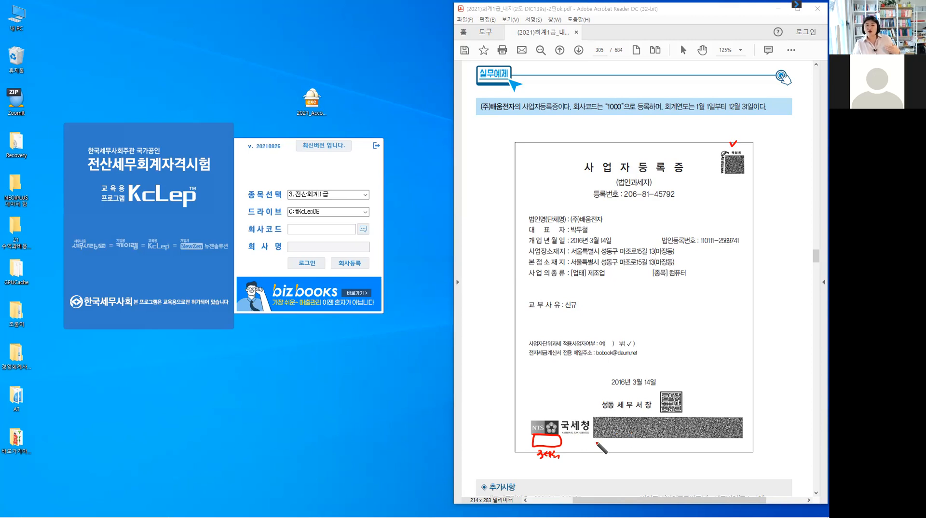
Box the footer areas, mark 법인과세자, and write 세무서 and 영리법인 beside it in red.
{"action": "mouse_move", "coordinate": [596, 441]}
{"action": "left_mouse_down"}
{"action": "mouse_move", "coordinate": [628, 442]}
{"action": "mouse_move", "coordinate": [628, 464]}
{"action": "mouse_move", "coordinate": [588, 462]}
{"action": "mouse_move", "coordinate": [594, 441]}
{"action": "mouse_move", "coordinate": [690, 450]}
{"action": "mouse_move", "coordinate": [665, 466]}
{"action": "mouse_move", "coordinate": [645, 443]}
{"action": "left_mouse_up"}
{"action": "mouse_move", "coordinate": [695, 466]}
{"action": "left_mouse_down"}
{"action": "mouse_move", "coordinate": [695, 444]}
{"action": "mouse_move", "coordinate": [746, 443]}
{"action": "mouse_move", "coordinate": [743, 468]}
{"action": "left_mouse_up"}
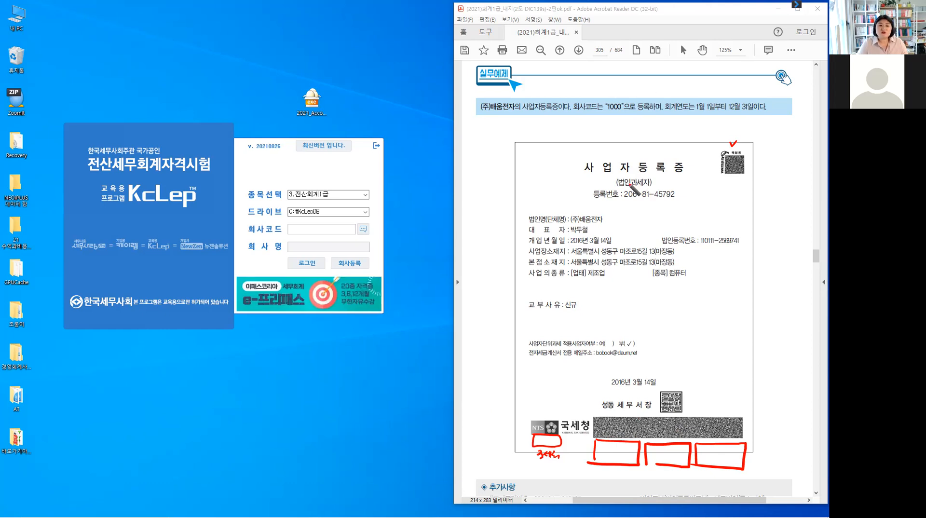
{"action": "left_click_drag", "start_coordinate": [621, 172], "coordinate": [622, 177]}
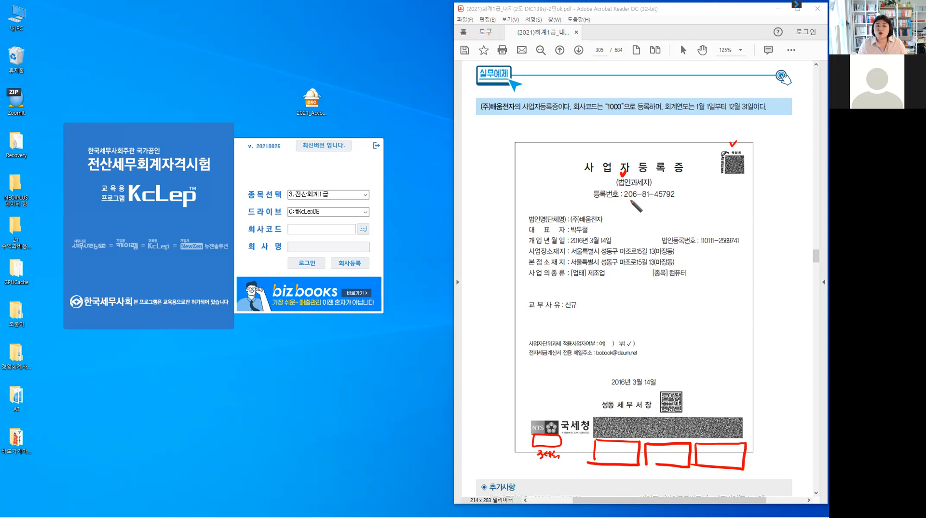
{"action": "mouse_move", "coordinate": [629, 199]}
{"action": "left_mouse_down"}
{"action": "mouse_move", "coordinate": [625, 211]}
{"action": "mouse_move", "coordinate": [652, 217]}
{"action": "left_mouse_up"}
{"action": "left_click_drag", "start_coordinate": [649, 182], "coordinate": [665, 177]}
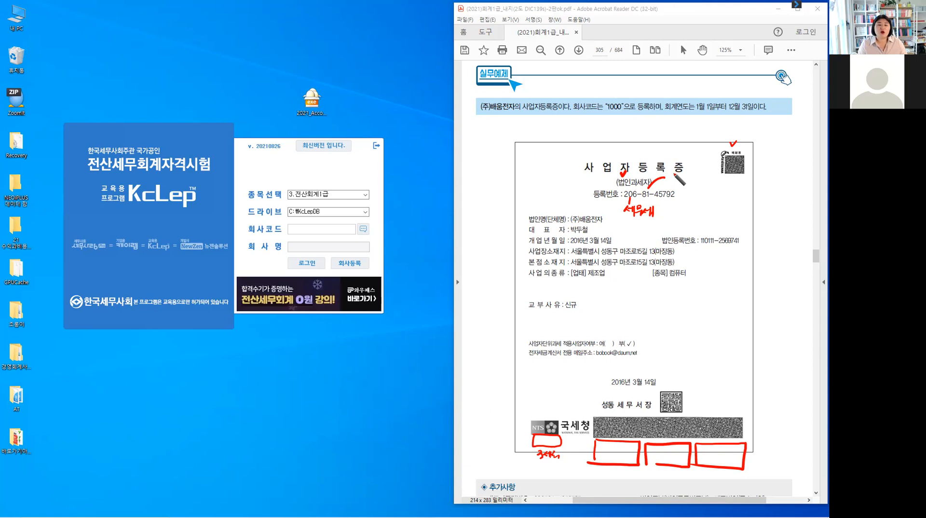
{"action": "left_click_drag", "start_coordinate": [678, 179], "coordinate": [703, 185]}
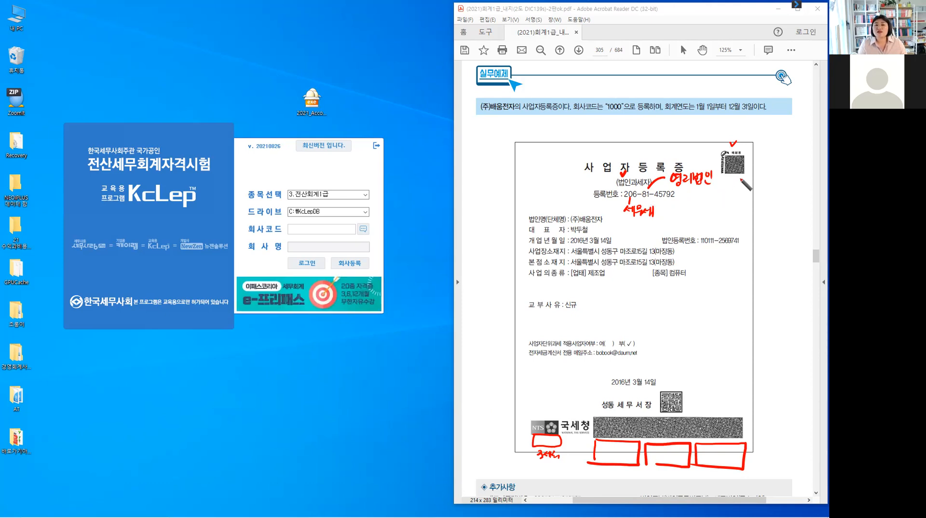
{"action": "left_click_drag", "start_coordinate": [743, 177], "coordinate": [752, 189]}
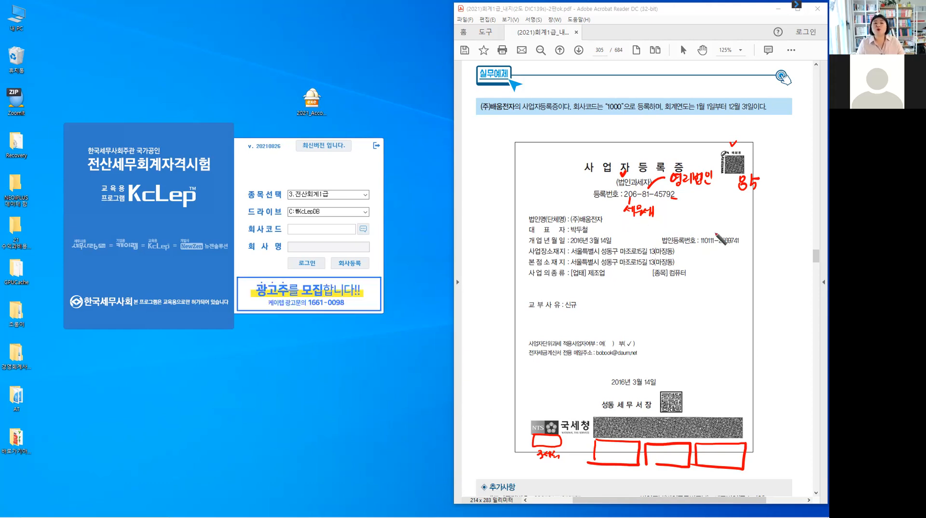
Check 법인등록번호, bracket both address lines, and underline [업태] 제조업 in red.
{"action": "left_click_drag", "start_coordinate": [716, 231], "coordinate": [722, 230]}
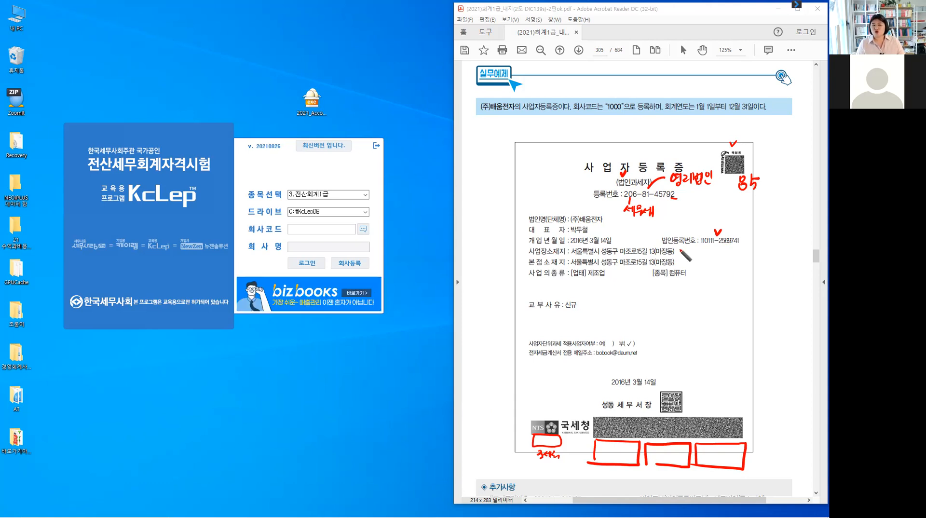
{"action": "left_click_drag", "start_coordinate": [680, 249], "coordinate": [680, 264]}
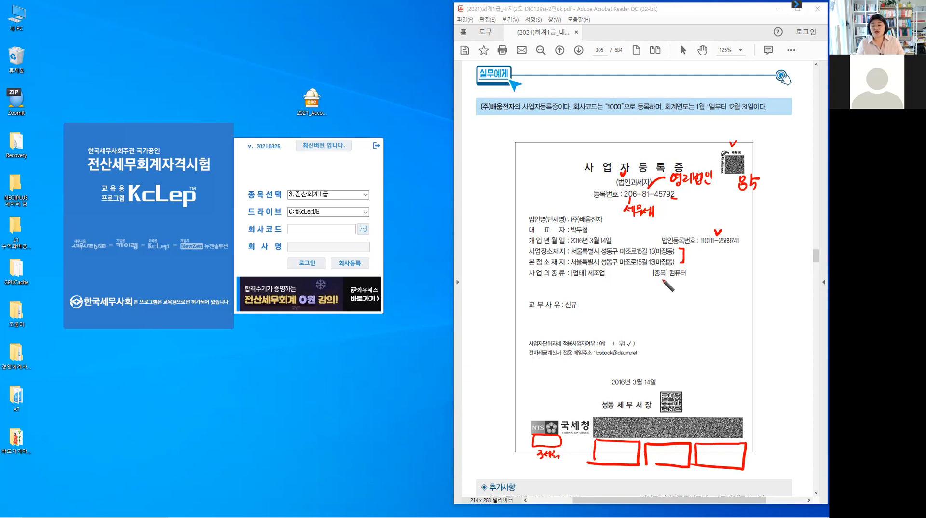
{"action": "mouse_move", "coordinate": [580, 280]}
{"action": "left_mouse_down"}
{"action": "mouse_move", "coordinate": [593, 288]}
{"action": "mouse_move", "coordinate": [656, 282]}
{"action": "left_mouse_up"}
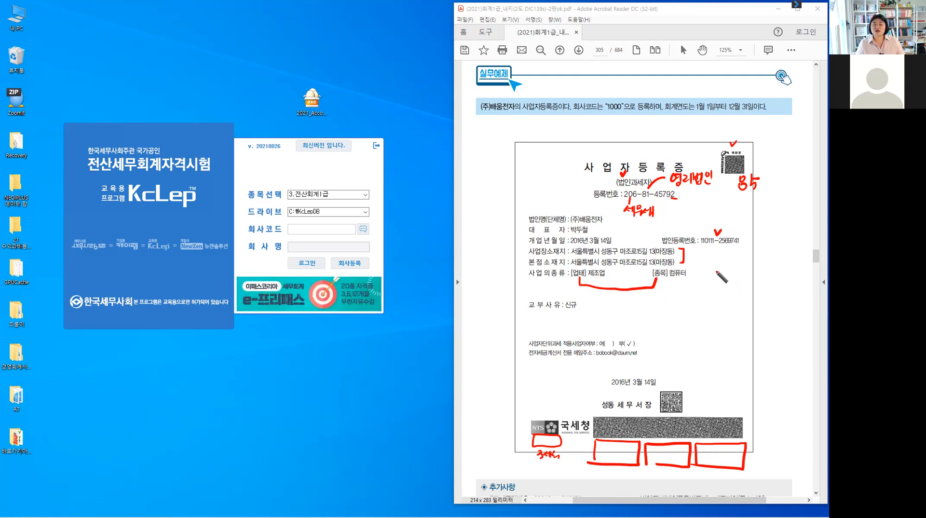
Write 업태 beside the 종목 컴퓨터 line and box it.
{"action": "left_click_drag", "start_coordinate": [716, 270], "coordinate": [716, 271]}
{"action": "left_click_drag", "start_coordinate": [720, 270], "coordinate": [721, 276]}
{"action": "left_click_drag", "start_coordinate": [717, 276], "coordinate": [729, 277]}
{"action": "left_click_drag", "start_coordinate": [731, 270], "coordinate": [735, 281]}
{"action": "mouse_move", "coordinate": [711, 282]}
{"action": "left_mouse_down"}
{"action": "mouse_move", "coordinate": [712, 266]}
{"action": "mouse_move", "coordinate": [742, 267]}
{"action": "mouse_move", "coordinate": [710, 284]}
{"action": "left_mouse_up"}
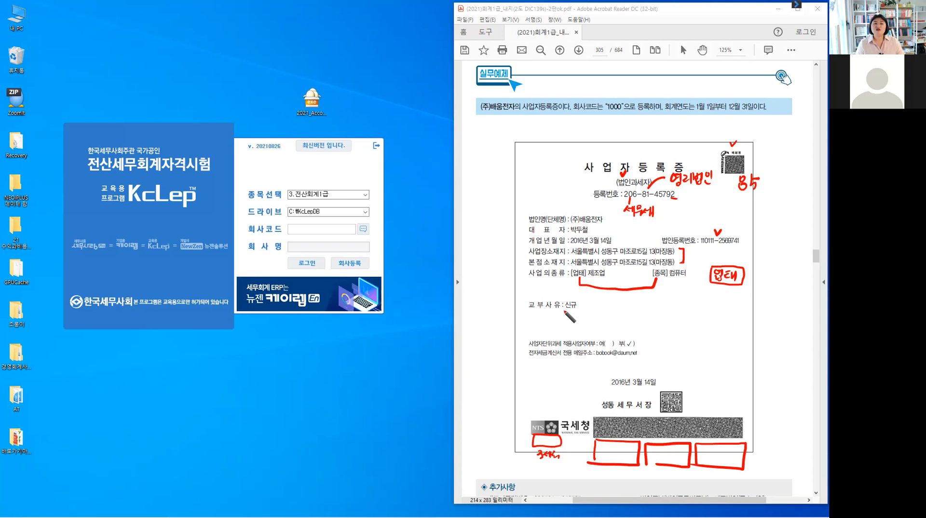
Underline 신규, box and write 사업장이전 beside it, and tick above 예.
{"action": "left_click_drag", "start_coordinate": [562, 311], "coordinate": [578, 311]}
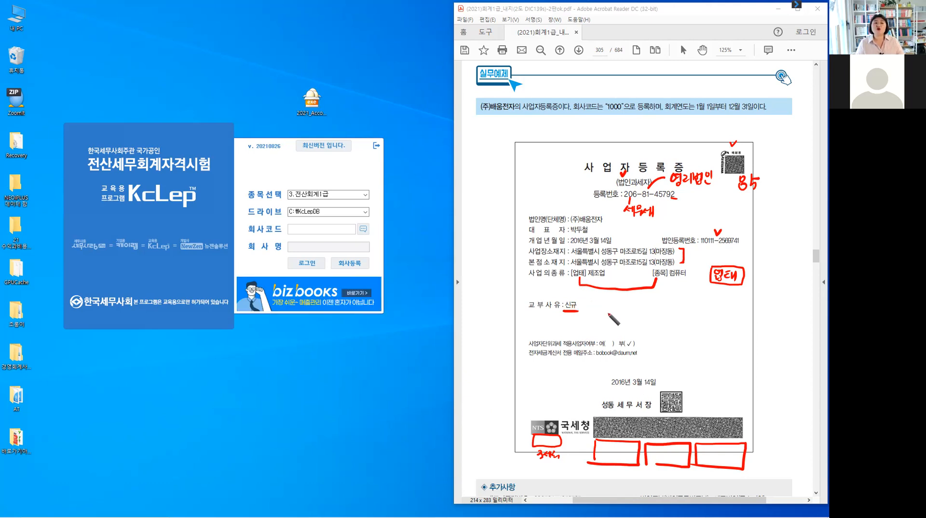
{"action": "left_click_drag", "start_coordinate": [589, 299], "coordinate": [619, 314]}
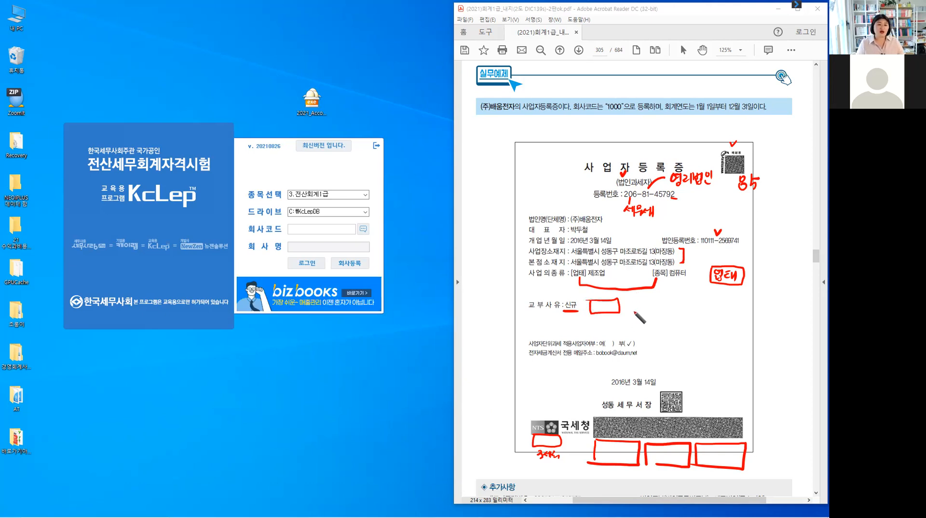
{"action": "mouse_move", "coordinate": [631, 299]}
{"action": "left_mouse_down"}
{"action": "mouse_move", "coordinate": [635, 312]}
{"action": "mouse_move", "coordinate": [640, 305]}
{"action": "left_mouse_up"}
{"action": "left_click_drag", "start_coordinate": [643, 300], "coordinate": [642, 302]}
{"action": "mouse_move", "coordinate": [648, 299]}
{"action": "left_mouse_down"}
{"action": "mouse_move", "coordinate": [648, 312]}
{"action": "mouse_move", "coordinate": [656, 307]}
{"action": "left_mouse_up"}
{"action": "left_click_drag", "start_coordinate": [658, 298], "coordinate": [658, 308]}
{"action": "mouse_move", "coordinate": [656, 308]}
{"action": "left_mouse_down"}
{"action": "mouse_move", "coordinate": [677, 312]}
{"action": "mouse_move", "coordinate": [688, 299]}
{"action": "mouse_move", "coordinate": [688, 308]}
{"action": "left_mouse_up"}
{"action": "left_click_drag", "start_coordinate": [679, 308], "coordinate": [689, 312]}
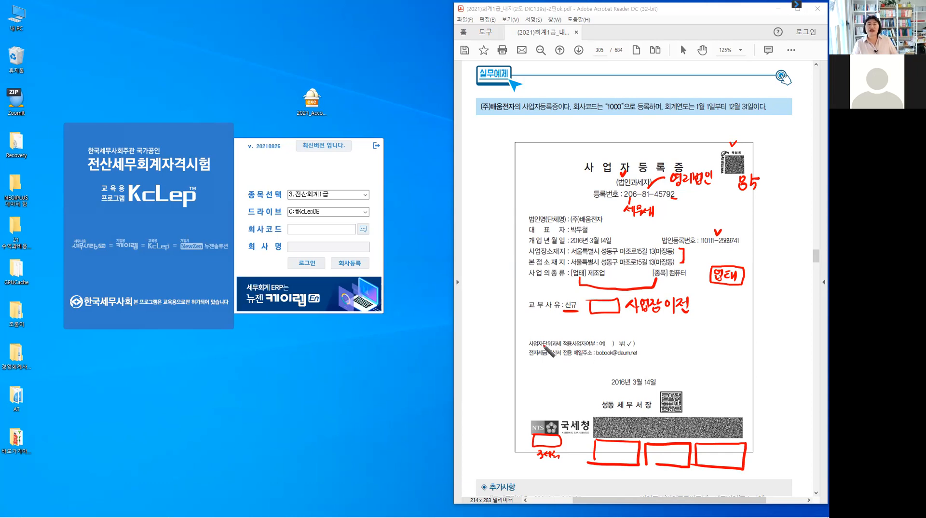
{"action": "left_click_drag", "start_coordinate": [607, 330], "coordinate": [638, 347]}
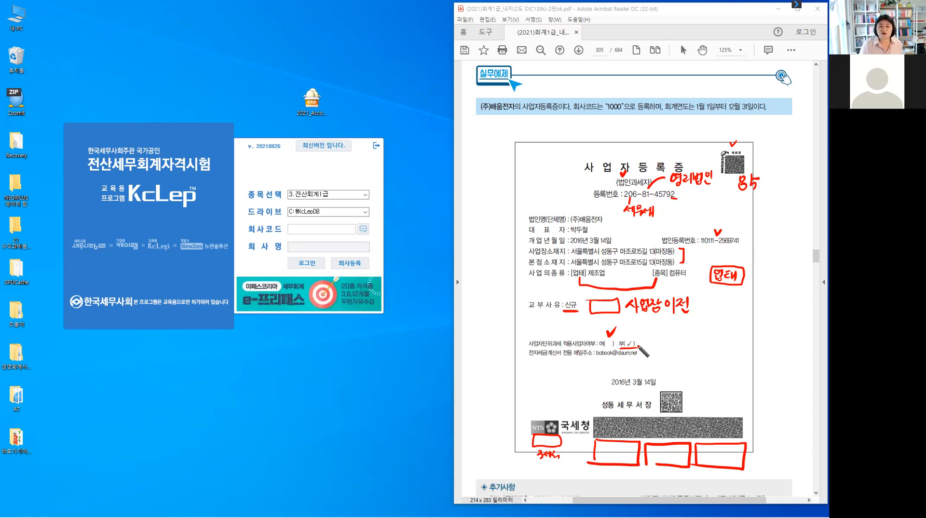
Draw an arrow to 부(✓) and write 세·계 교부 beside it.
{"action": "left_click_drag", "start_coordinate": [654, 343], "coordinate": [647, 346]}
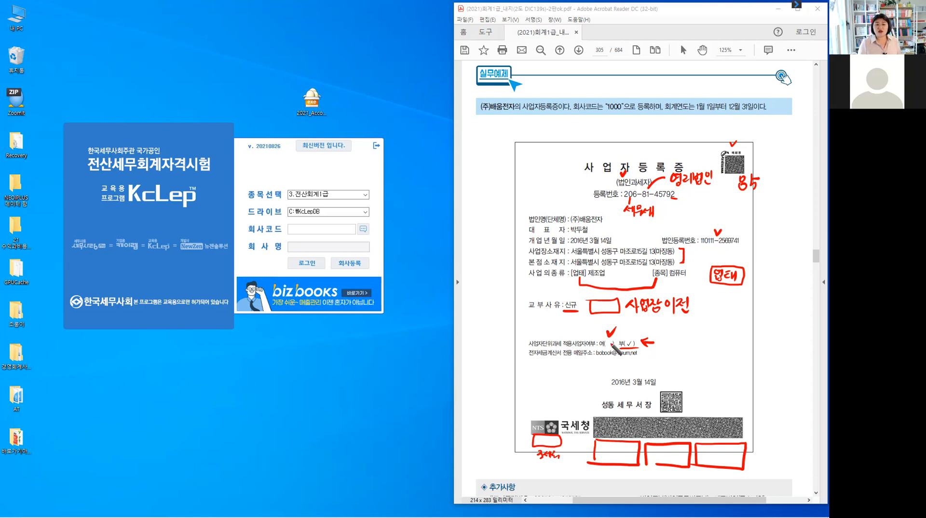
{"action": "left_click", "coordinate": [663, 337]}
{"action": "left_click_drag", "start_coordinate": [663, 337], "coordinate": [660, 347]}
{"action": "left_click_drag", "start_coordinate": [662, 341], "coordinate": [669, 341]}
{"action": "left_click_drag", "start_coordinate": [669, 336], "coordinate": [669, 346]}
{"action": "left_click_drag", "start_coordinate": [673, 335], "coordinate": [674, 347]}
{"action": "left_click", "coordinate": [677, 342]}
{"action": "left_click_drag", "start_coordinate": [681, 339], "coordinate": [689, 343]}
{"action": "left_click_drag", "start_coordinate": [689, 337], "coordinate": [690, 347]}
{"action": "left_click_drag", "start_coordinate": [695, 336], "coordinate": [694, 349]}
{"action": "mouse_move", "coordinate": [707, 338]}
{"action": "left_mouse_down"}
{"action": "mouse_move", "coordinate": [714, 337]}
{"action": "mouse_move", "coordinate": [708, 348]}
{"action": "left_mouse_up"}
{"action": "left_click_drag", "start_coordinate": [713, 341], "coordinate": [713, 348]}
{"action": "left_click_drag", "start_coordinate": [704, 349], "coordinate": [719, 341]}
{"action": "left_click_drag", "start_coordinate": [725, 331], "coordinate": [725, 340]}
{"action": "left_click_drag", "start_coordinate": [720, 337], "coordinate": [725, 337]}
{"action": "left_click_drag", "start_coordinate": [717, 344], "coordinate": [727, 343]}
{"action": "left_click_drag", "start_coordinate": [723, 343], "coordinate": [722, 351]}
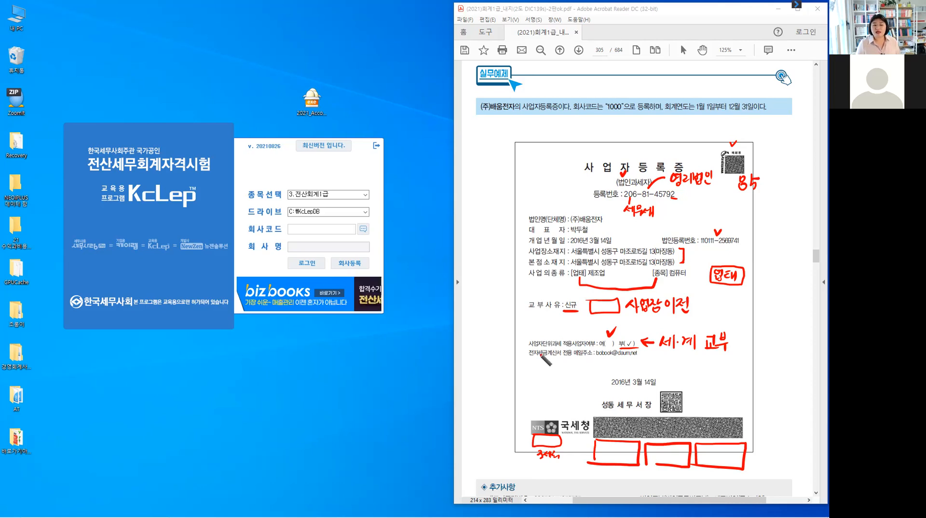
Underline 전자세금계산서 and the e-invoice e-mail address, then write 선택 below.
{"action": "left_click_drag", "start_coordinate": [527, 358], "coordinate": [538, 358]}
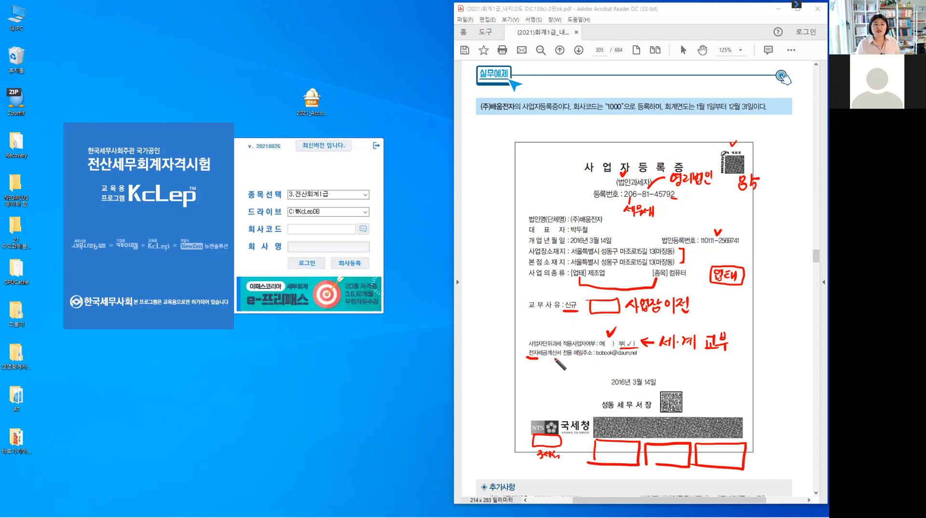
{"action": "left_click_drag", "start_coordinate": [554, 359], "coordinate": [582, 358]}
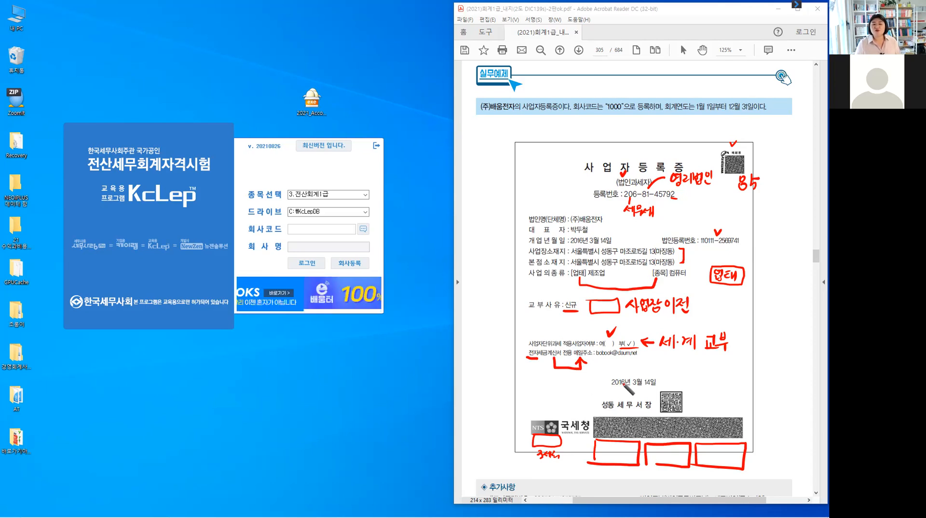
{"action": "left_click_drag", "start_coordinate": [595, 357], "coordinate": [643, 356]}
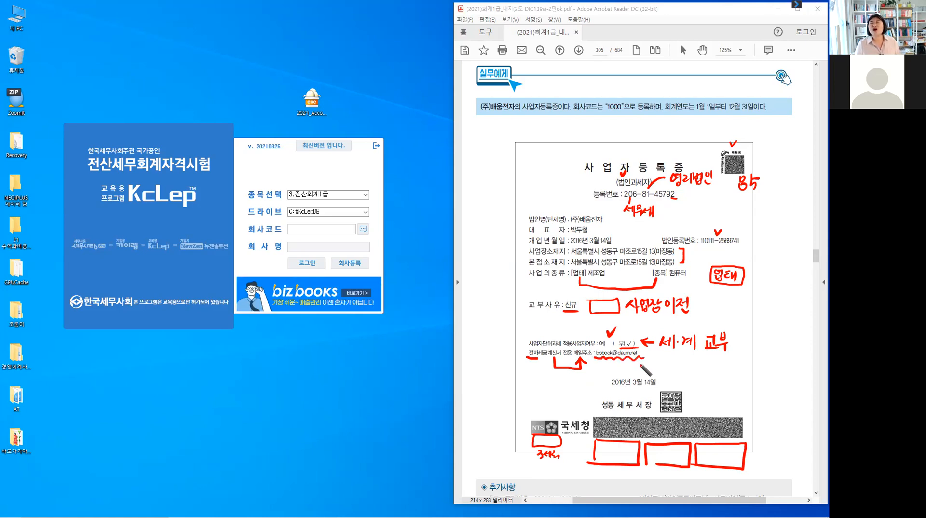
{"action": "left_click_drag", "start_coordinate": [655, 358], "coordinate": [648, 367]}
{"action": "left_click_drag", "start_coordinate": [652, 363], "coordinate": [660, 362]}
{"action": "left_click_drag", "start_coordinate": [661, 357], "coordinate": [663, 372]}
{"action": "left_click_drag", "start_coordinate": [665, 359], "coordinate": [670, 358]}
{"action": "left_click_drag", "start_coordinate": [665, 359], "coordinate": [671, 366]}
{"action": "left_click_drag", "start_coordinate": [666, 362], "coordinate": [670, 362]}
{"action": "left_click_drag", "start_coordinate": [672, 358], "coordinate": [672, 367]}
{"action": "left_click_drag", "start_coordinate": [672, 363], "coordinate": [676, 362]}
{"action": "left_click_drag", "start_coordinate": [675, 357], "coordinate": [675, 368]}
{"action": "left_click_drag", "start_coordinate": [667, 369], "coordinate": [675, 375]}
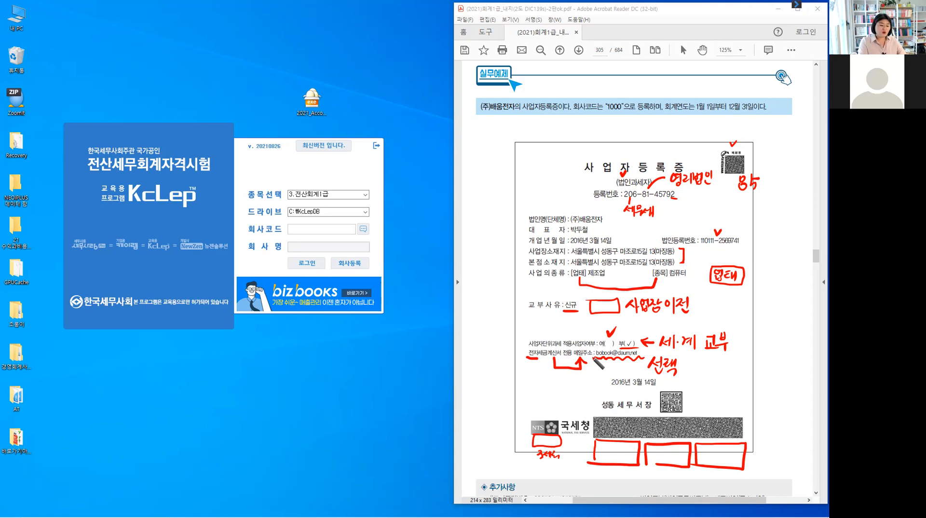
Erase the red pen marks from the certificate and go back to KcLep's company registration.
{"action": "key", "text": "e"}
{"action": "key", "text": "Escape"}
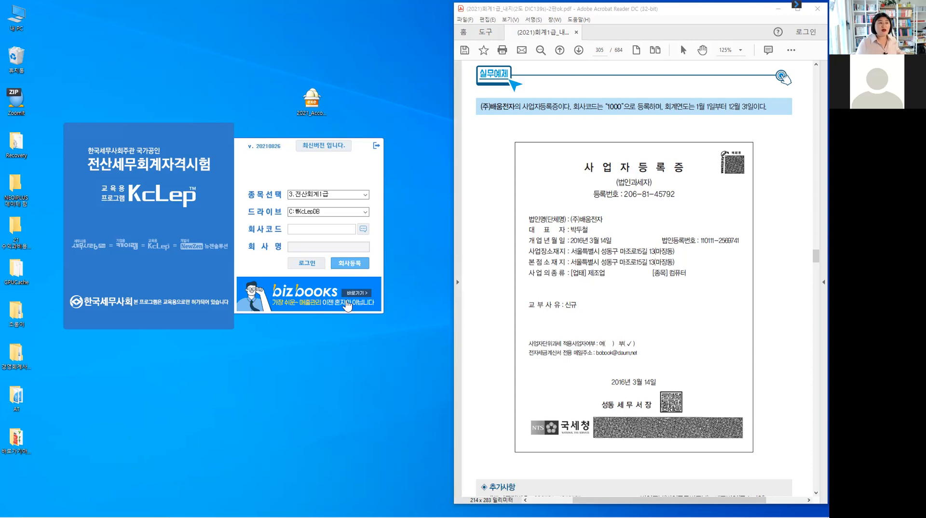
{"action": "left_click", "coordinate": [344, 264]}
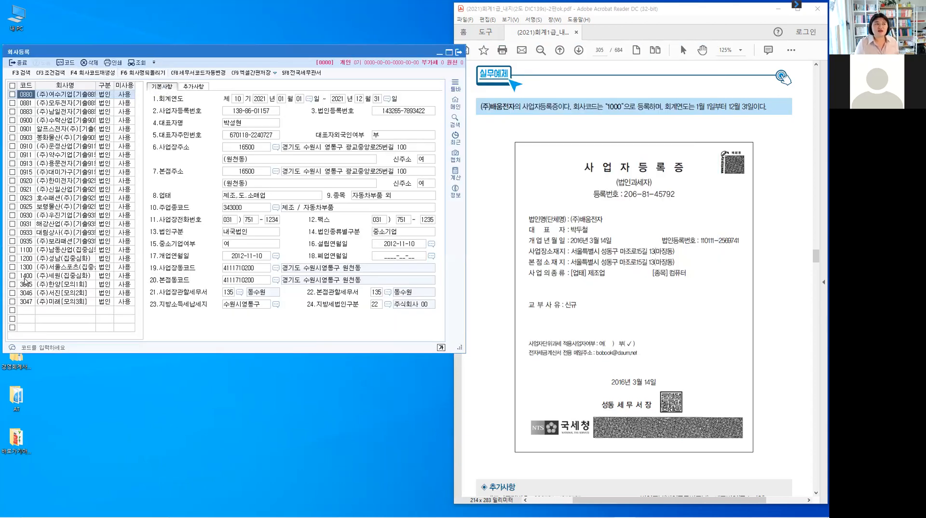
Start a new blank company row below company 3047.
{"action": "left_click", "coordinate": [27, 311]}
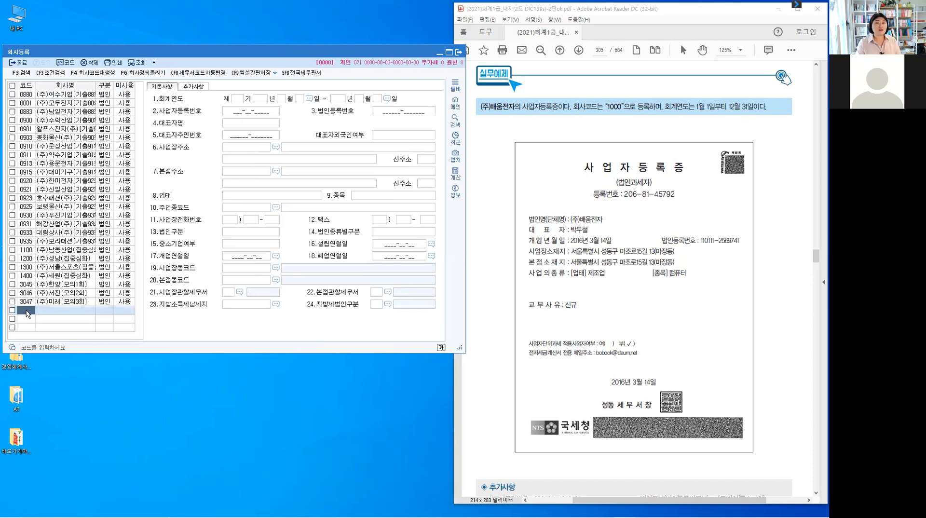
Enter company code 1000 and company name (주)배움전자, checking the certificate PDF.
{"action": "type", "text": "1"}
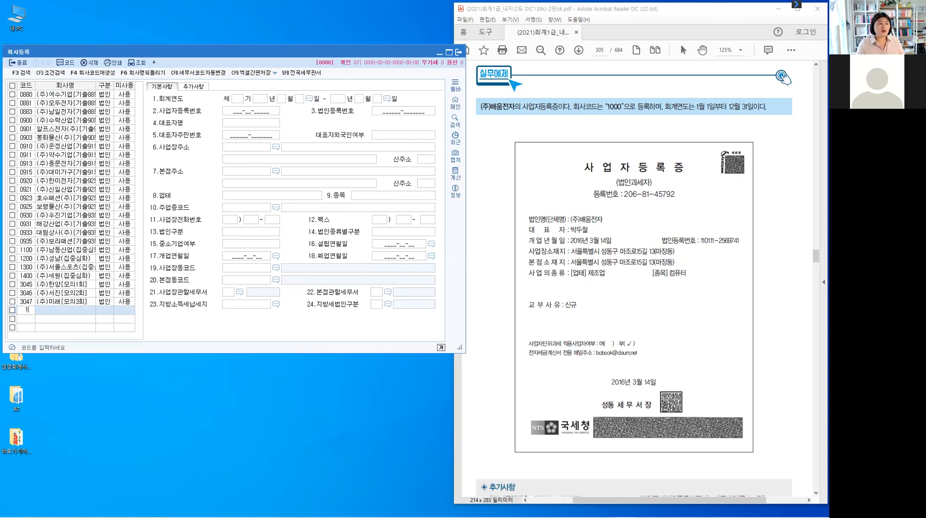
{"action": "type", "text": "000"}
{"action": "key", "text": "Return"}
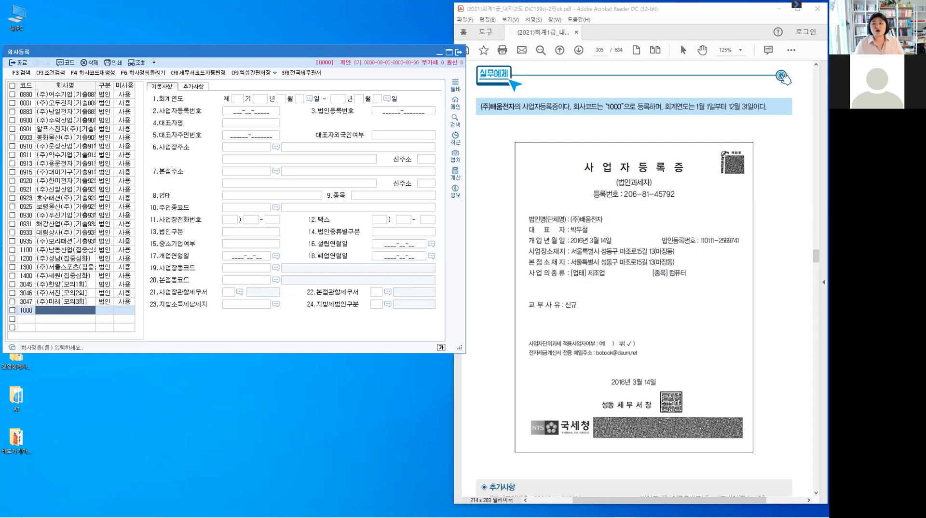
{"action": "left_click", "coordinate": [779, 305]}
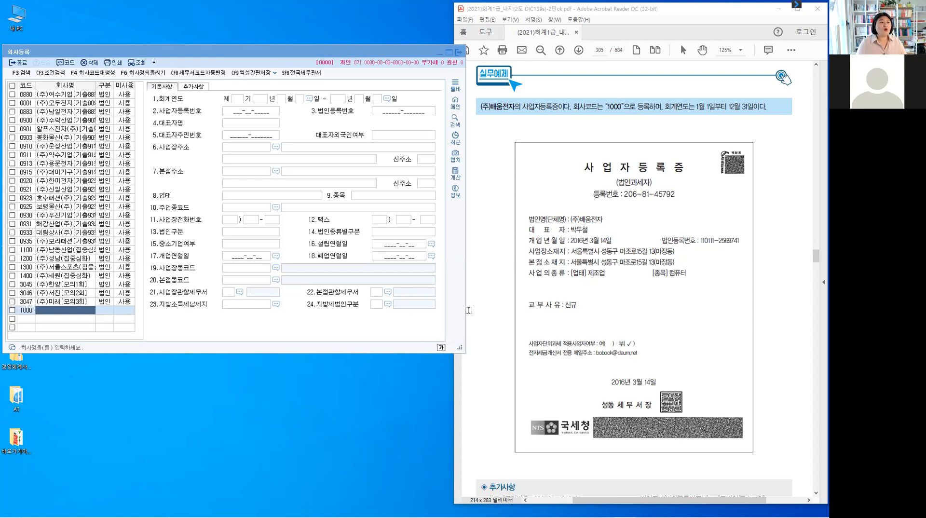
{"action": "left_click", "coordinate": [76, 314]}
{"action": "type", "text": "("}
{"action": "type", "text": "주)"}
{"action": "type", "text": "매"}
{"action": "key", "text": "BackSpace"}
{"action": "type", "text": "배"}
{"action": "type", "text": "움전자"}
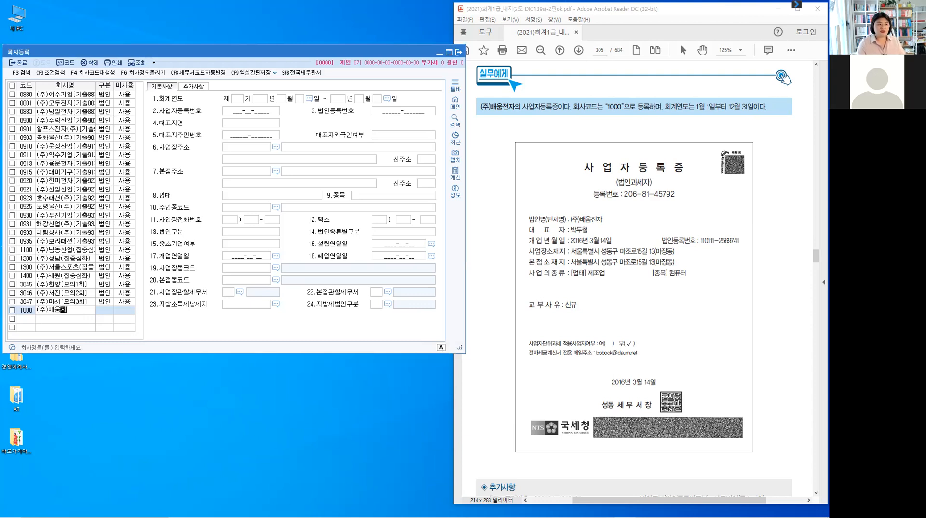
{"action": "key", "text": "Return"}
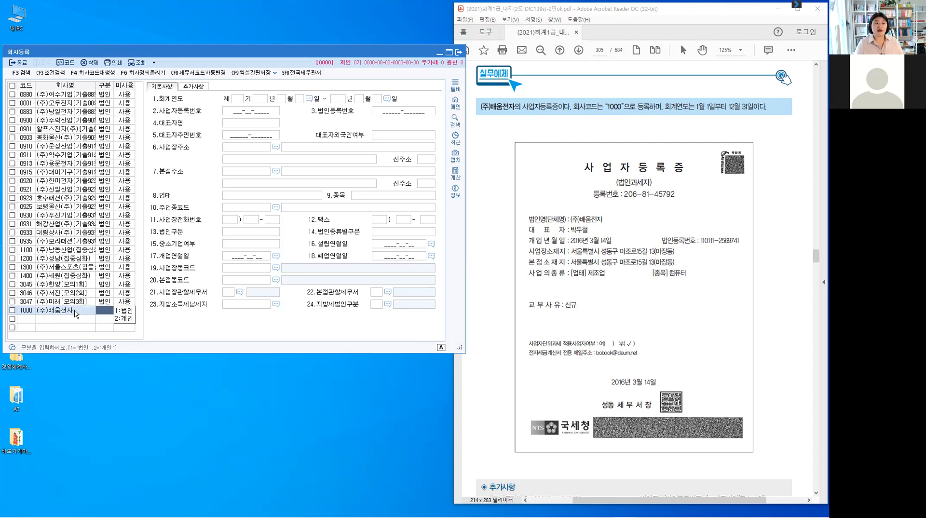
Accept 1:법인 as the company type and keep the status 0:사용.
{"action": "key", "text": "Return"}
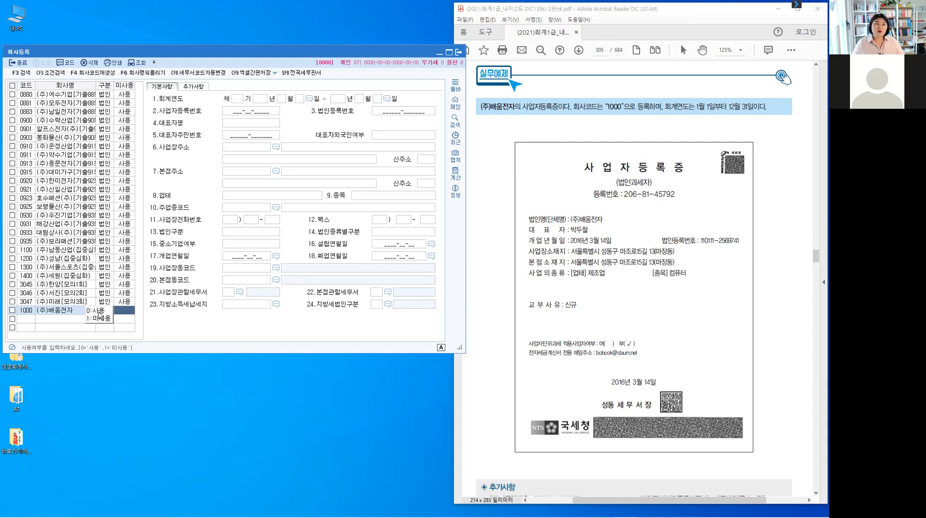
{"action": "key", "text": "Return"}
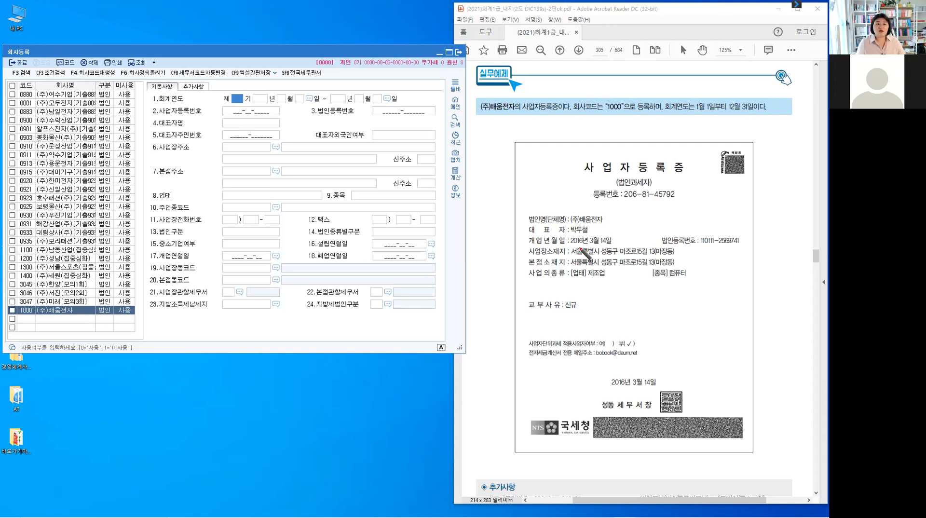
Underline 2016년, bracket the January–December fiscal period, and write '2016 1기' in red.
{"action": "left_click_drag", "start_coordinate": [569, 246], "coordinate": [586, 247]}
{"action": "left_click_drag", "start_coordinate": [696, 100], "coordinate": [690, 107]}
{"action": "left_click_drag", "start_coordinate": [690, 108], "coordinate": [695, 114]}
{"action": "left_click_drag", "start_coordinate": [749, 99], "coordinate": [753, 104]}
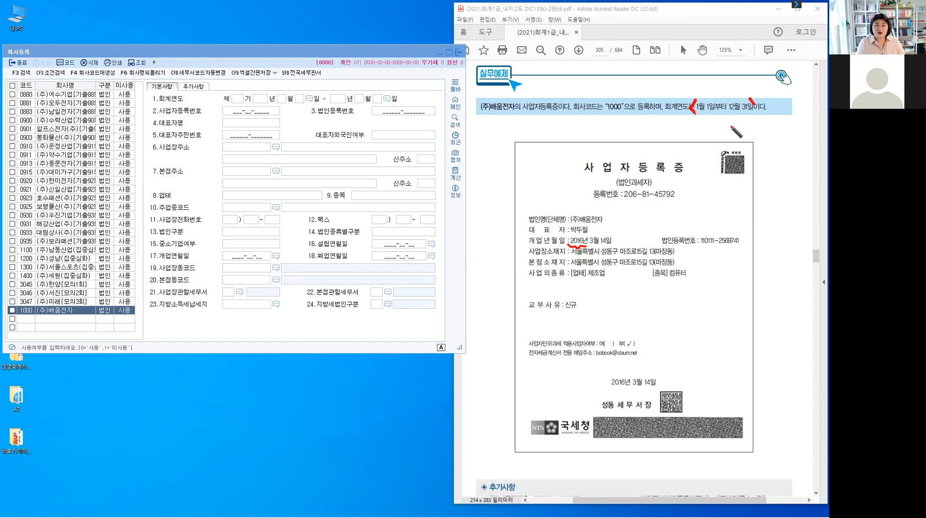
{"action": "left_click_drag", "start_coordinate": [689, 67], "coordinate": [703, 66]}
{"action": "left_click_drag", "start_coordinate": [707, 65], "coordinate": [707, 73]}
{"action": "left_click_drag", "start_coordinate": [711, 65], "coordinate": [741, 76]}
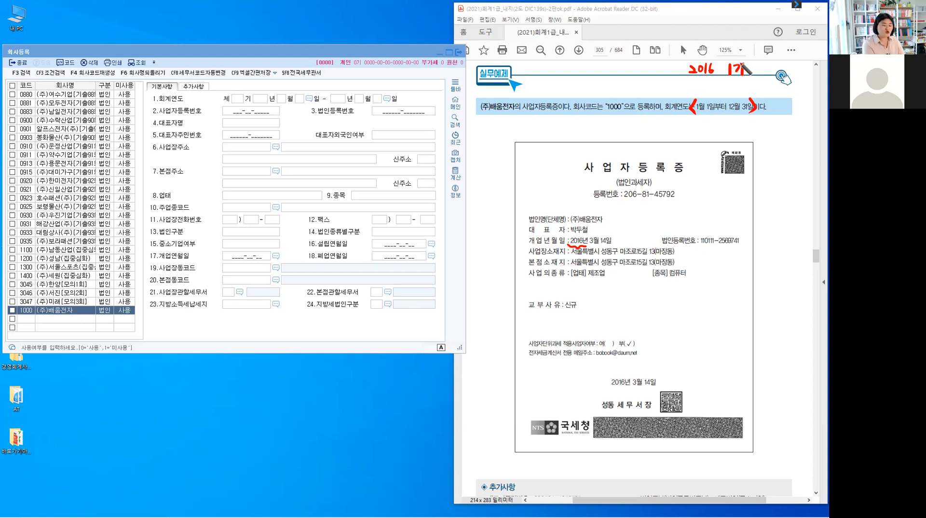
Set fiscal term 6 running 2021-01-01 to 2021-12-31, leaving the end-date calendar unchanged.
{"action": "left_click", "coordinate": [237, 100]}
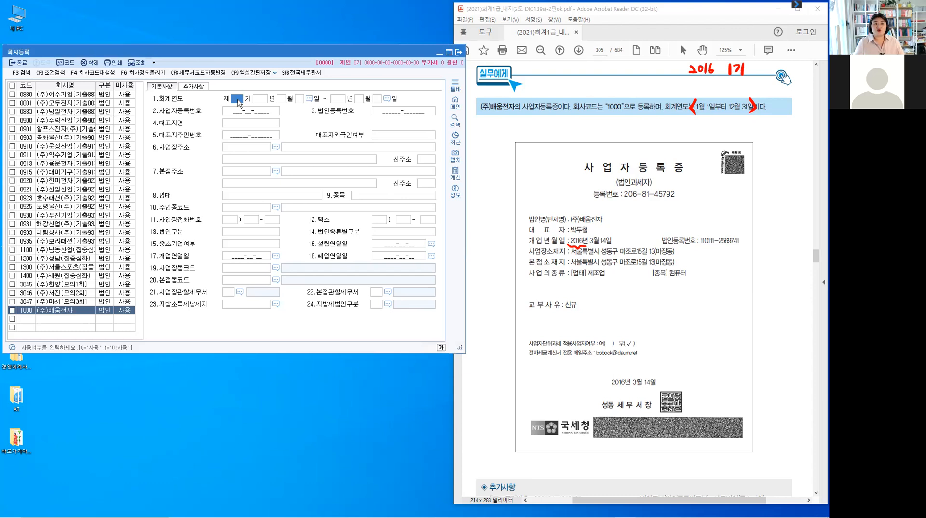
{"action": "type", "text": "6"}
{"action": "key", "text": "Return"}
{"action": "type", "text": "20"}
{"action": "type", "text": "21"}
{"action": "type", "text": "0"}
{"action": "type", "text": "1"}
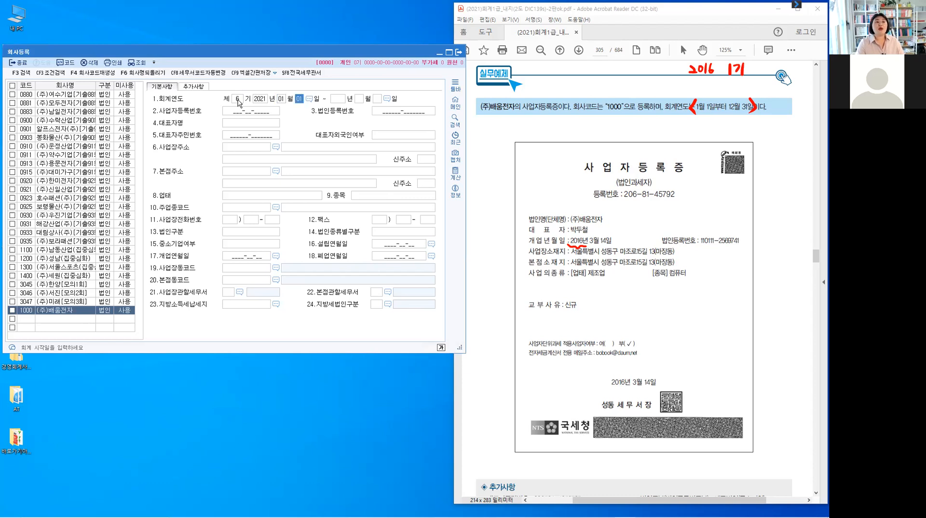
{"action": "key", "text": "Return"}
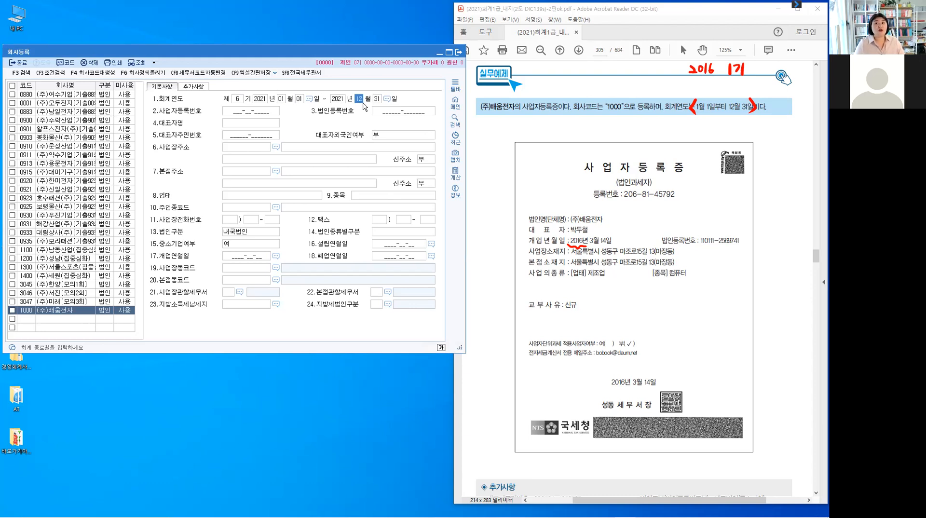
{"action": "key", "text": "Return"}
{"action": "key", "text": "Return"}
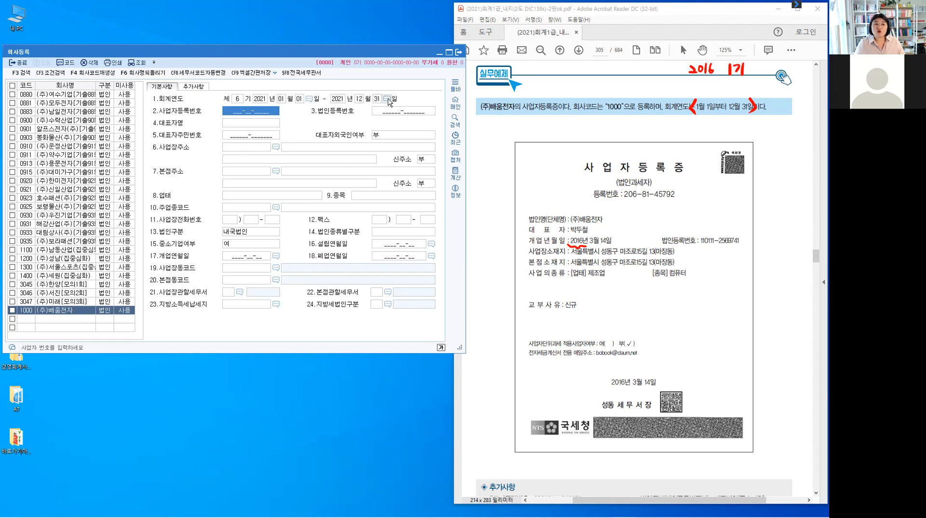
{"action": "left_click", "coordinate": [388, 99]}
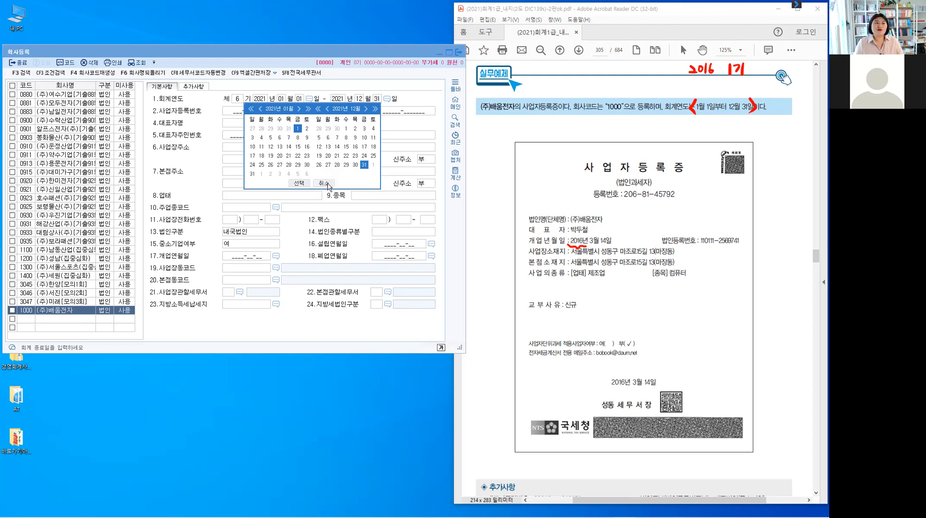
{"action": "left_click", "coordinate": [326, 185]}
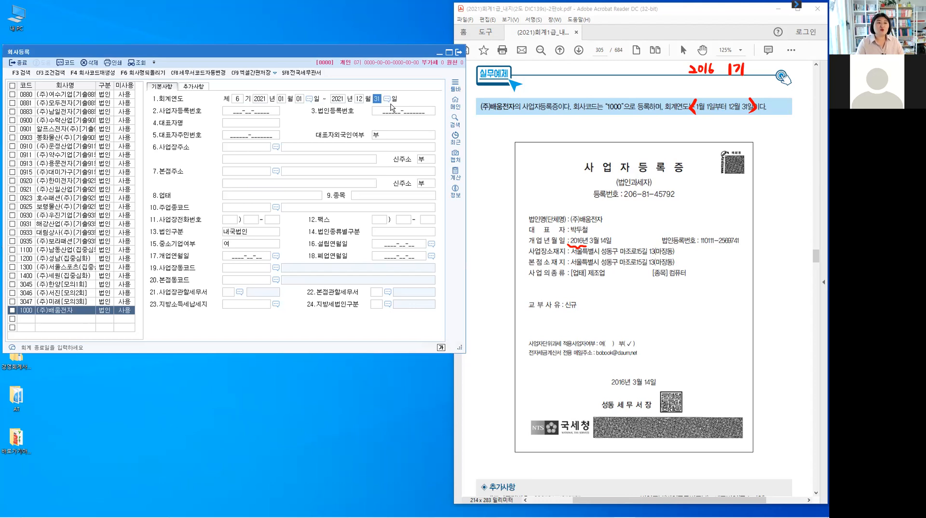
Enter the business registration number from the certificate's highlighted 등록번호 label.
{"action": "key", "text": "Return"}
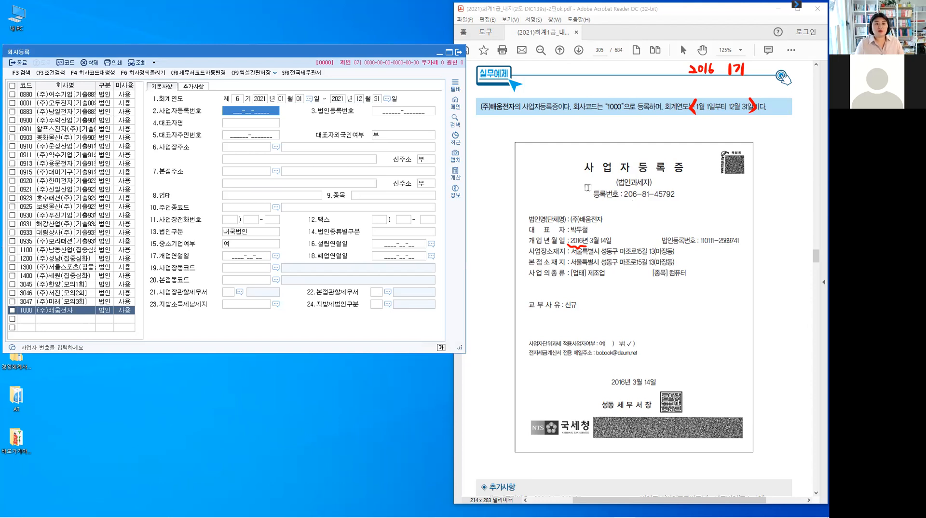
{"action": "left_click_drag", "start_coordinate": [598, 193], "coordinate": [612, 194]}
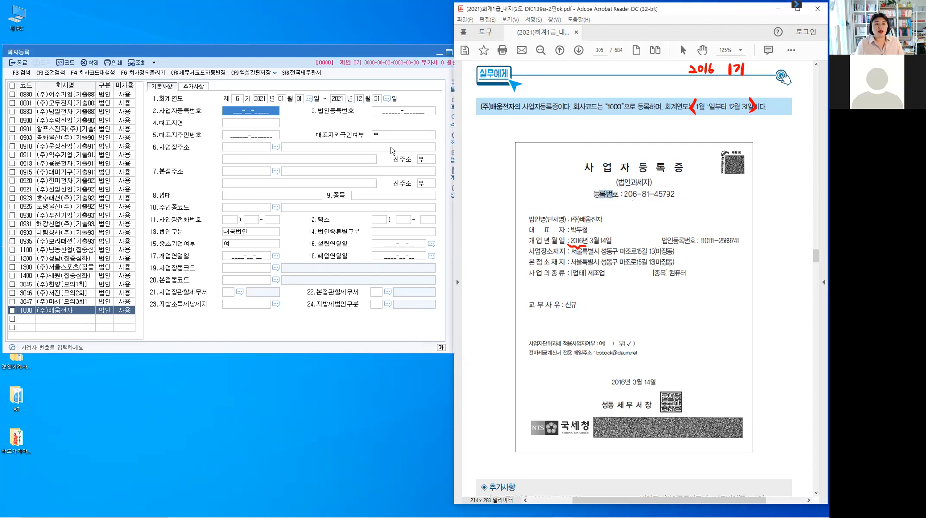
{"action": "left_click", "coordinate": [248, 113]}
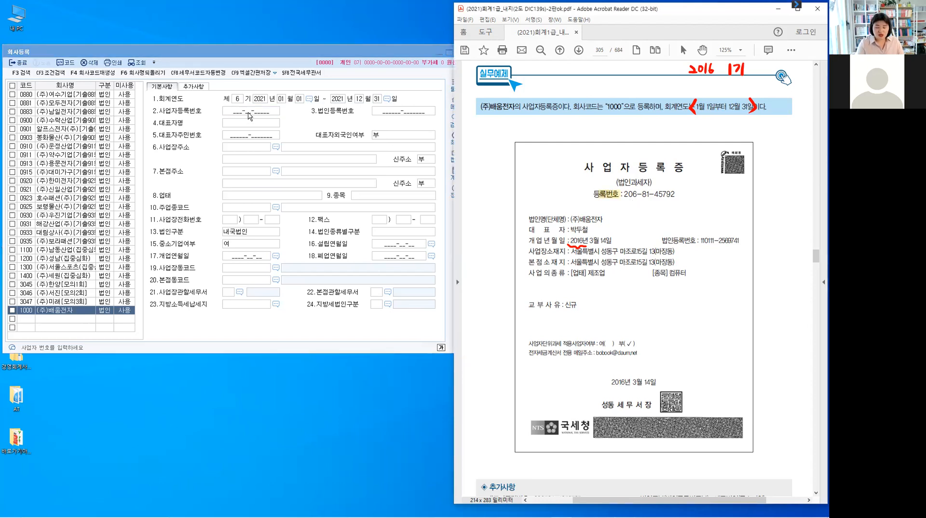
{"action": "left_click", "coordinate": [249, 113]}
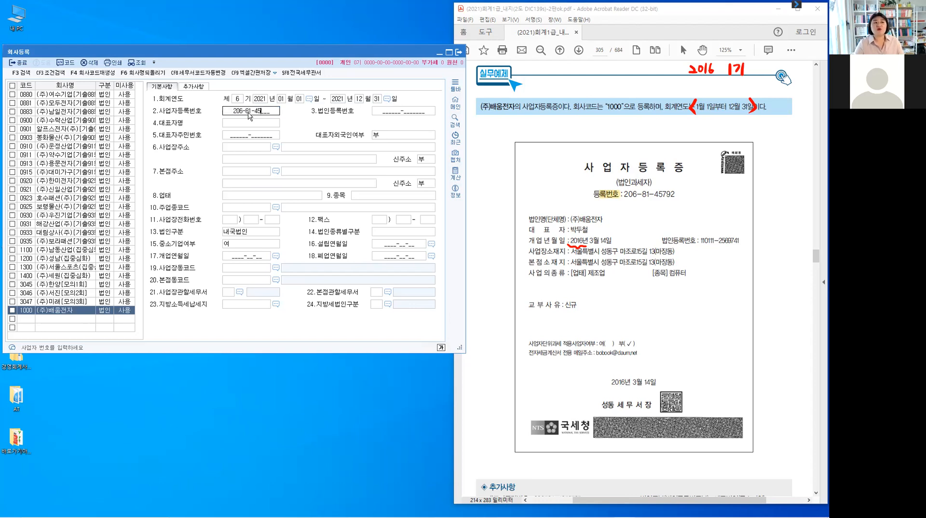
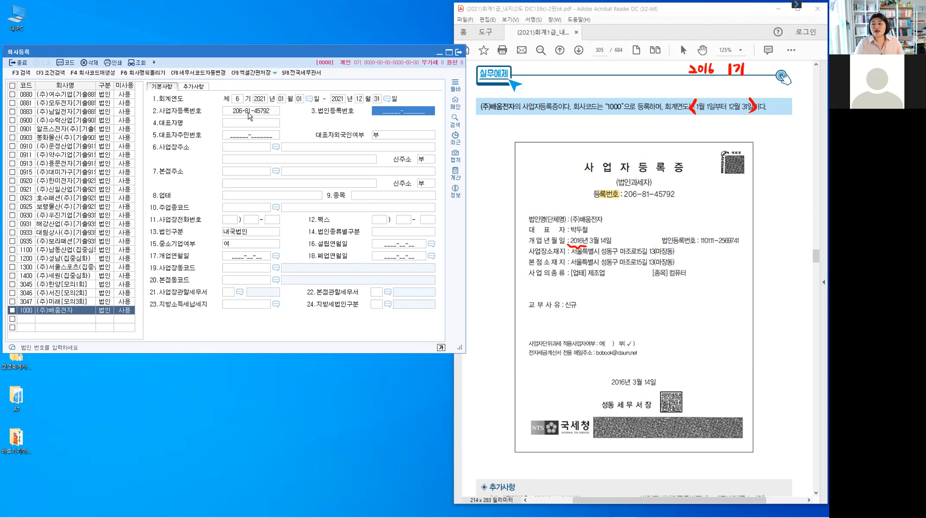
Change the business number's last digit from 2 to 3 and commit it.
{"action": "left_click", "coordinate": [249, 114]}
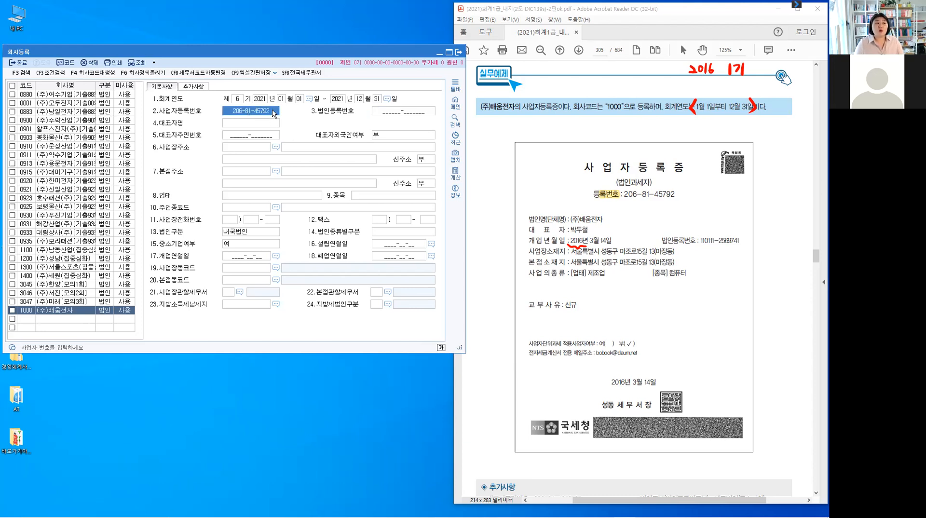
{"action": "left_click", "coordinate": [275, 113]}
{"action": "double_click", "coordinate": [275, 112]}
{"action": "key", "text": "Home"}
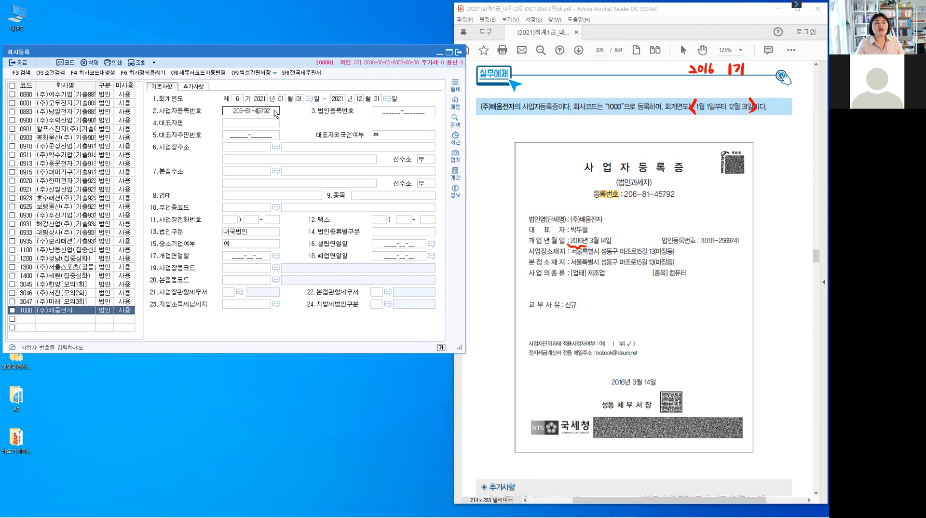
{"action": "key", "text": "BackSpace"}
{"action": "type", "text": "3"}
{"action": "key", "text": "Return"}
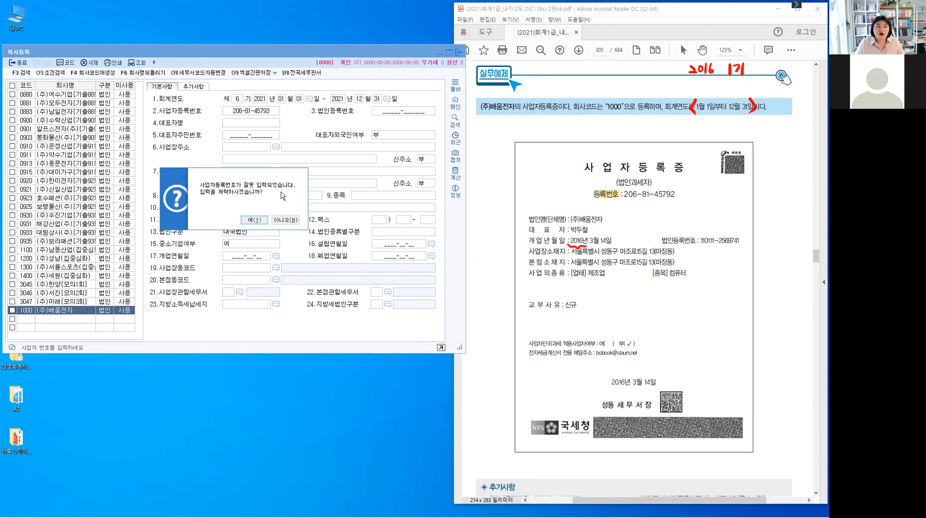
Accept the invalid-number warning, then restore the business number's last digit to 2.
{"action": "left_click", "coordinate": [256, 220]}
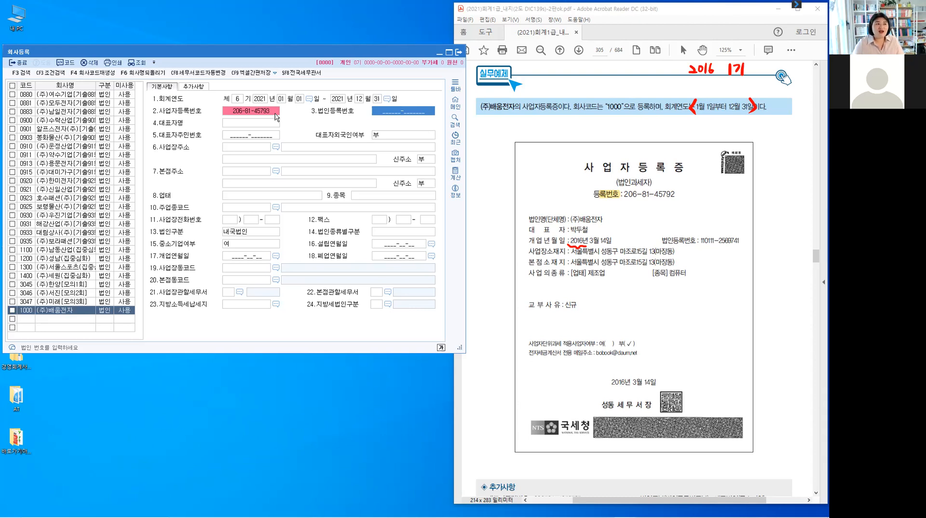
{"action": "left_click", "coordinate": [276, 114]}
{"action": "type", "text": "2"}
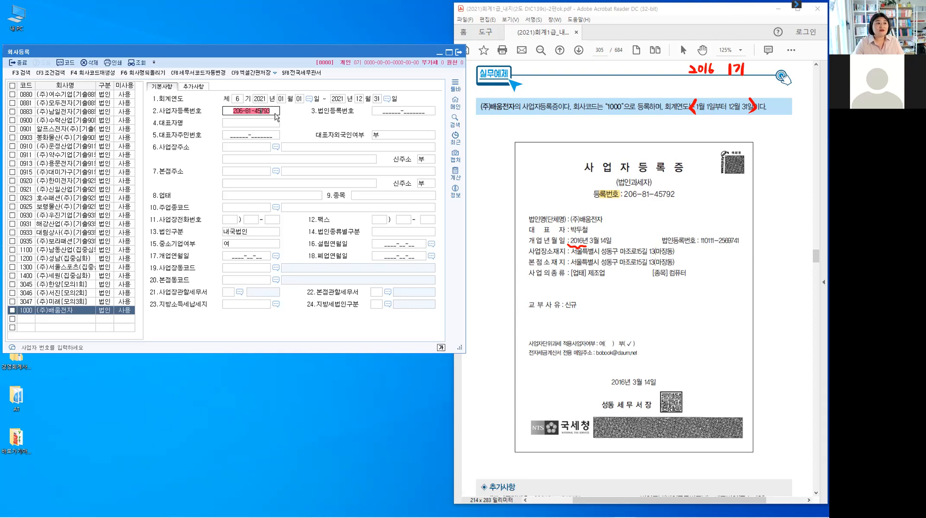
{"action": "type", "text": "2"}
{"action": "key", "text": "Return"}
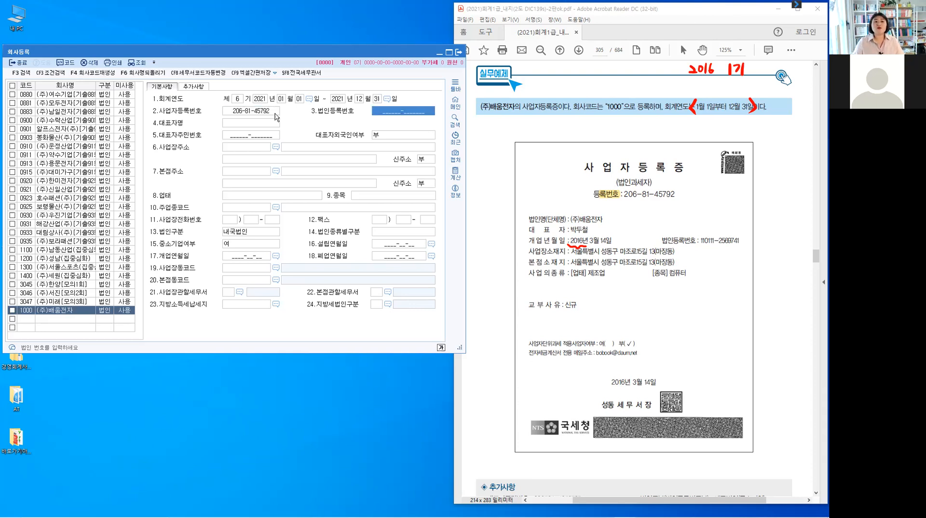
{"action": "left_click_drag", "start_coordinate": [663, 242], "coordinate": [690, 242]}
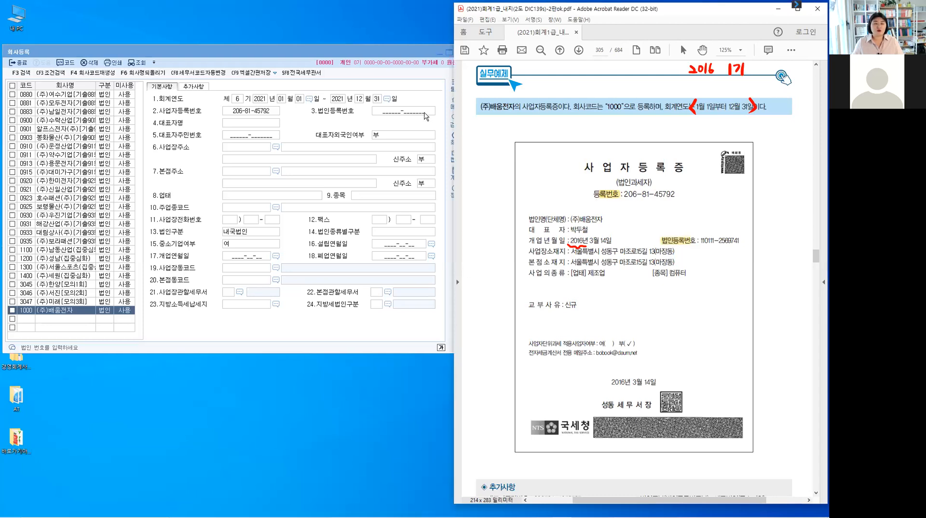
Enter the certificate's corporate registration number in 3.법인등록번호.
{"action": "left_click", "coordinate": [425, 113]}
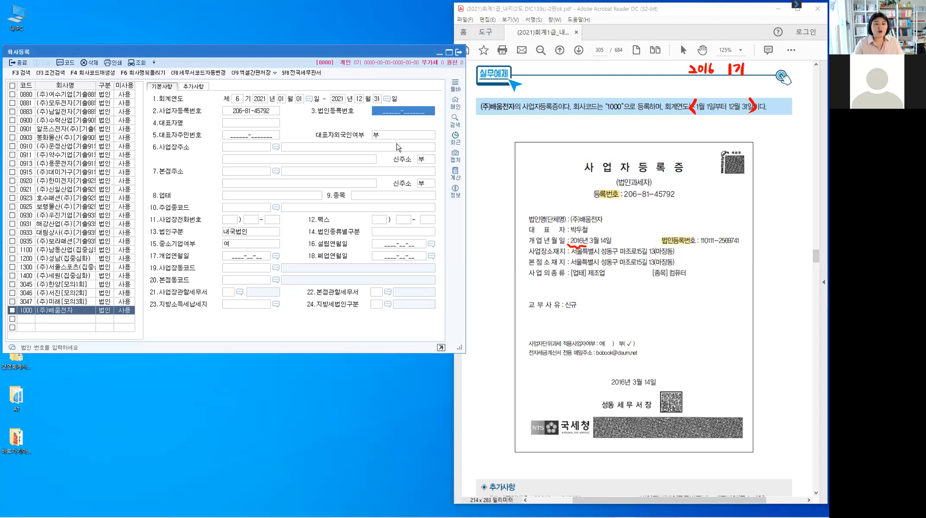
{"action": "key", "text": "Return"}
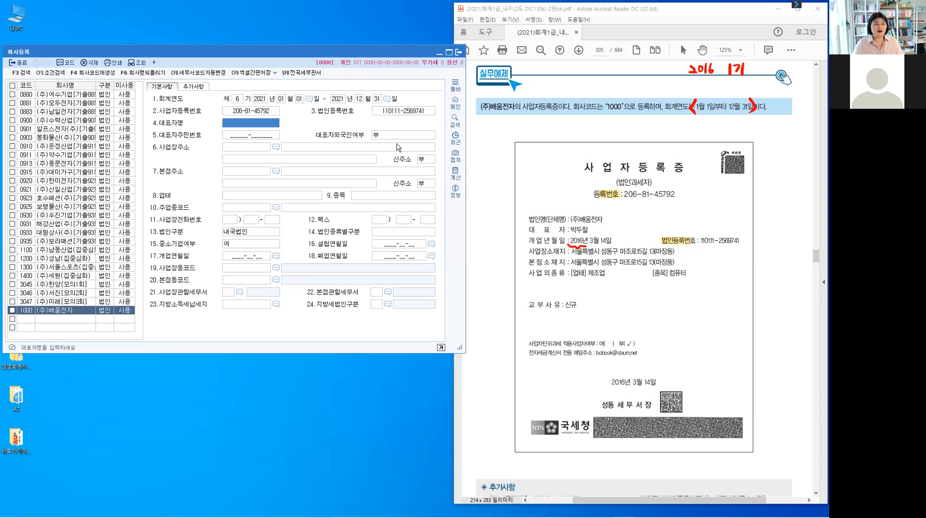
Fill in the representative's name in 4.대표자명 and clear the certificate's pen marks.
{"action": "key", "text": "Return"}
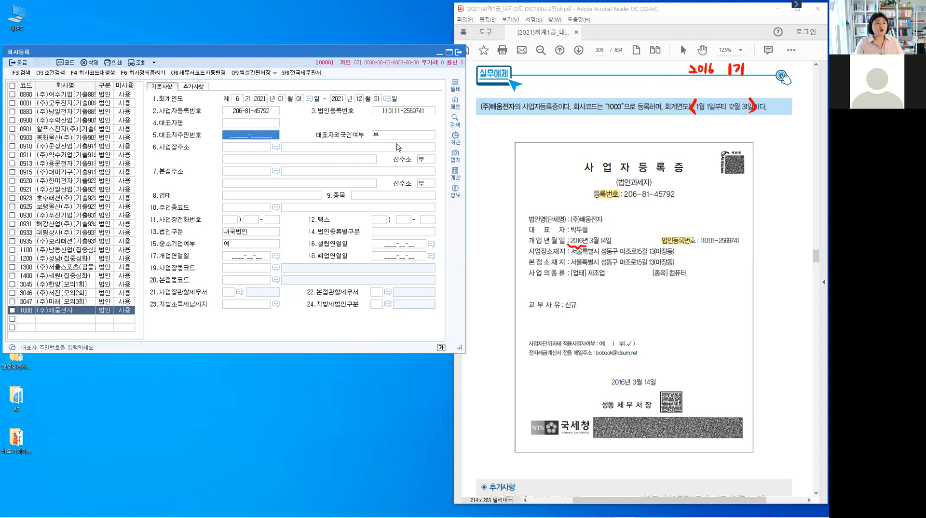
{"action": "key", "text": "shift+Tab"}
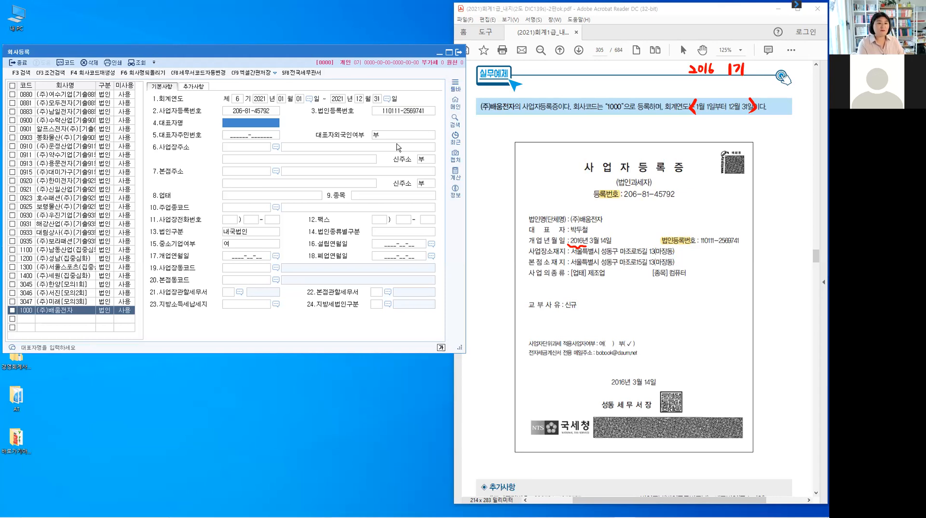
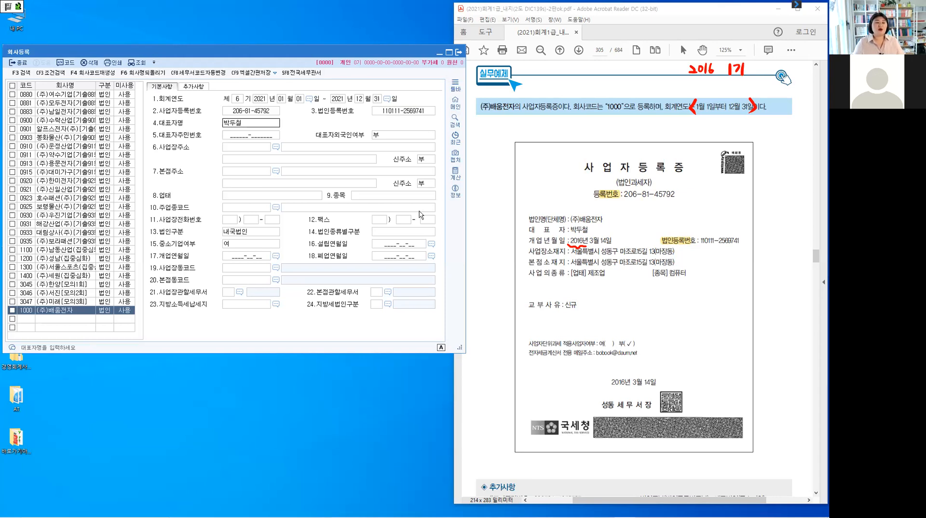
{"action": "key", "text": "Return"}
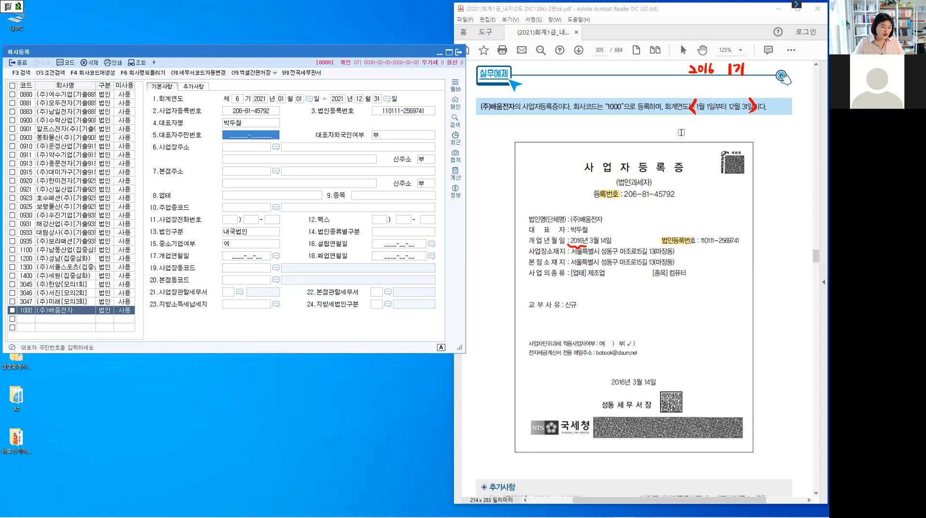
{"action": "left_click", "coordinate": [680, 132]}
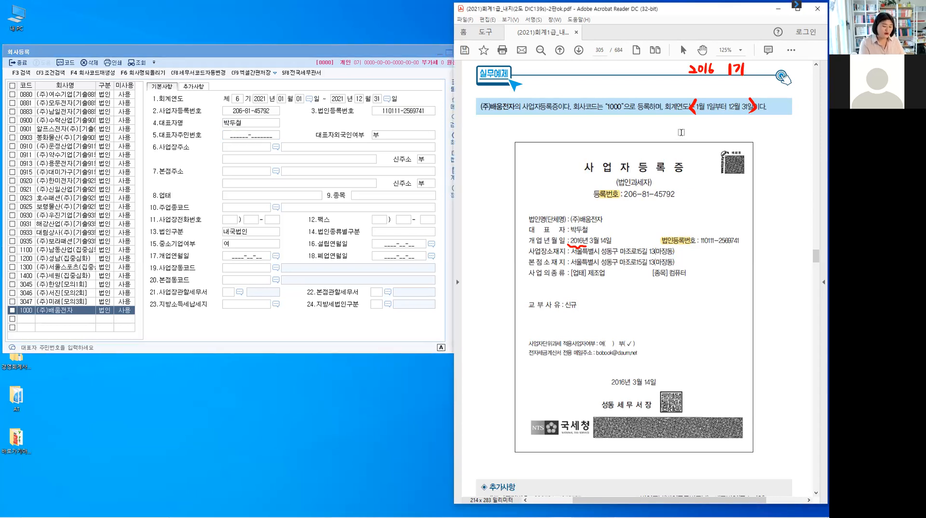
{"action": "key", "text": "Escape"}
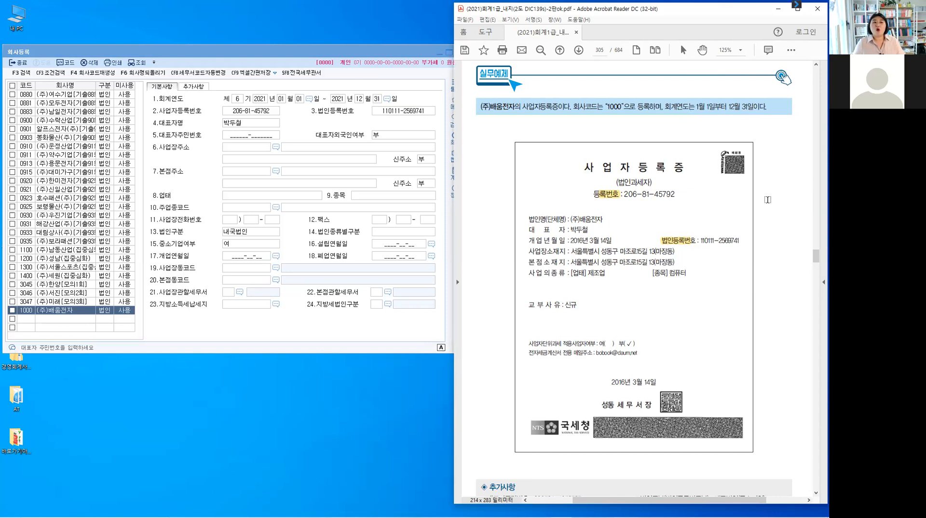
Type the representative's resident registration number from the certificate's 추가사항 into 5.대표자주민번호.
{"action": "scroll", "coordinate": [767, 200], "scroll_direction": "down", "scroll_amount": 3}
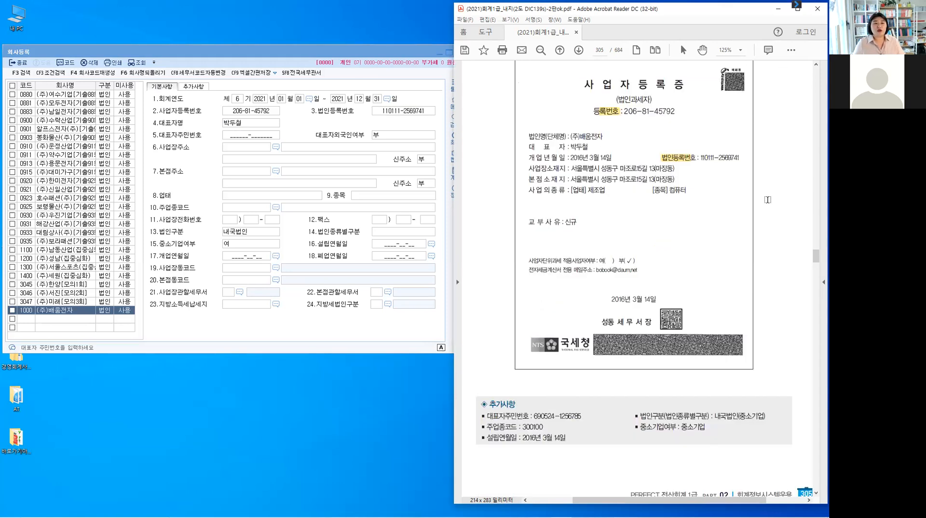
{"action": "left_click", "coordinate": [260, 138]}
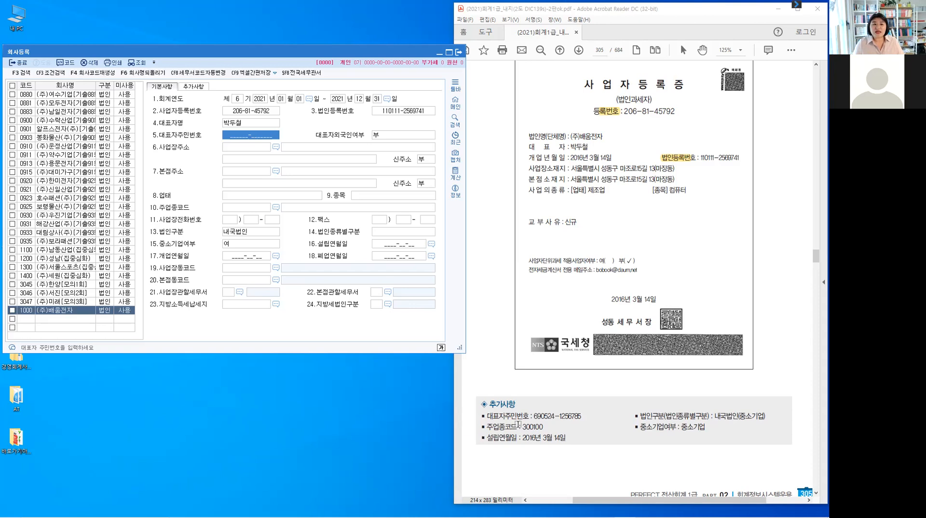
{"action": "left_click", "coordinate": [568, 458]}
{"action": "scroll", "coordinate": [569, 456], "scroll_direction": "down", "scroll_amount": 1}
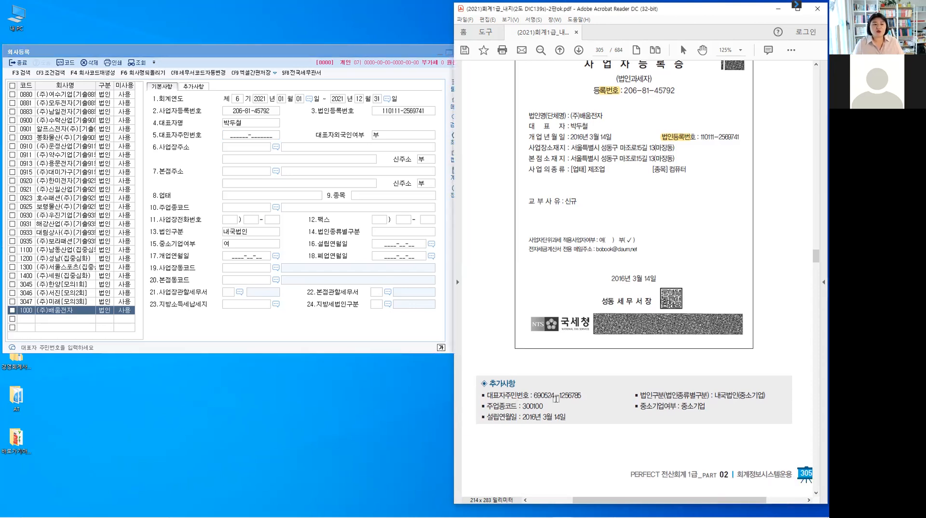
{"action": "scroll", "coordinate": [556, 398], "scroll_direction": "down", "scroll_amount": 1}
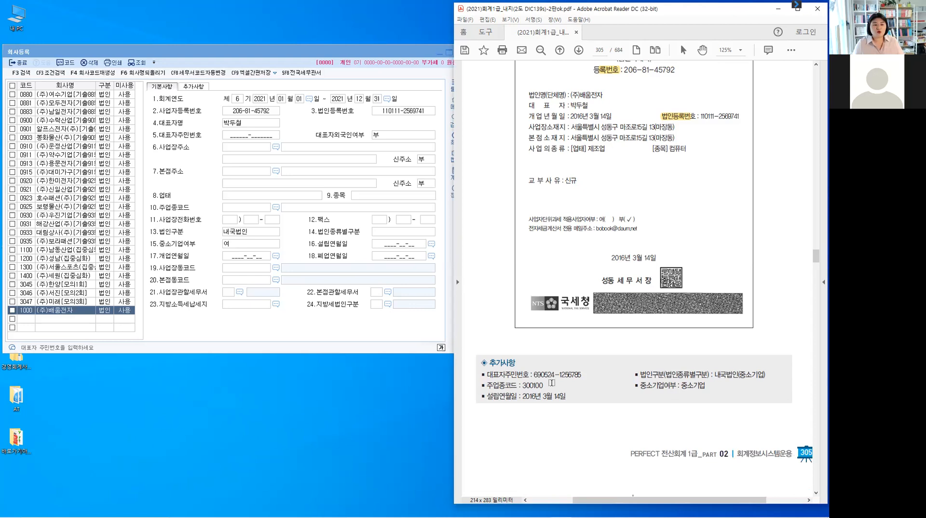
{"action": "left_click", "coordinate": [241, 138]}
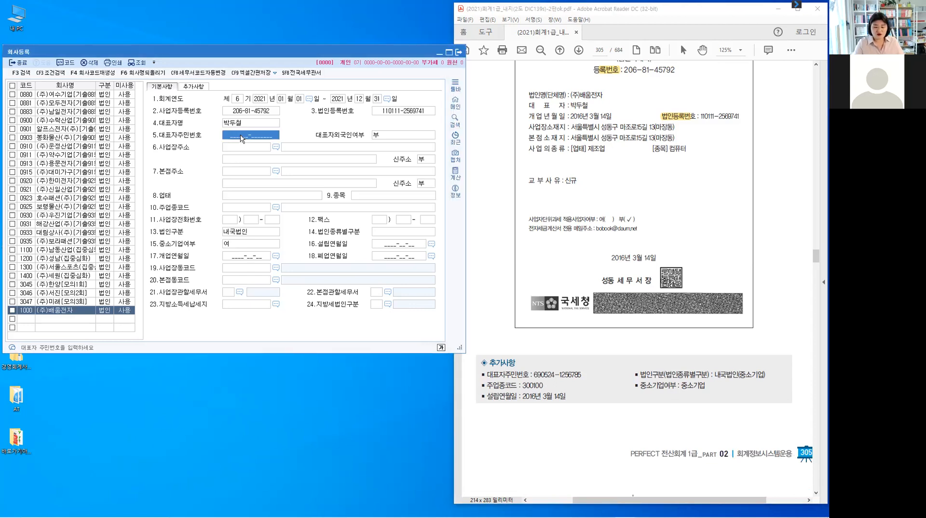
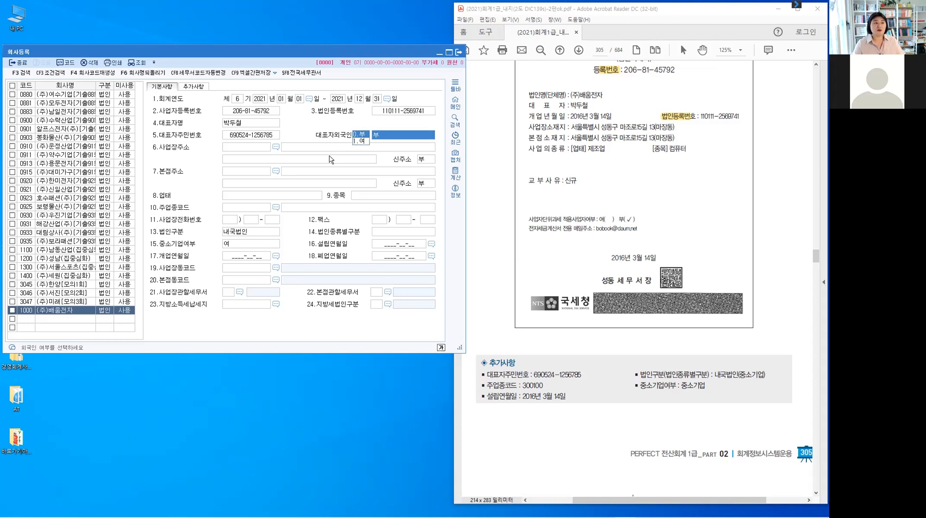
Keep the representative's foreign status as 부 and open the business-address postal-code search.
{"action": "key", "text": "Return"}
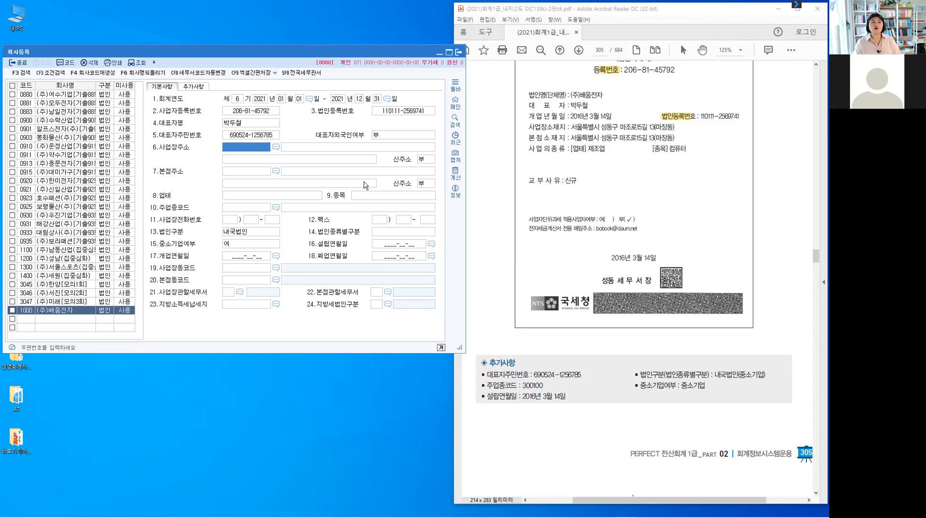
{"action": "key", "text": "F2"}
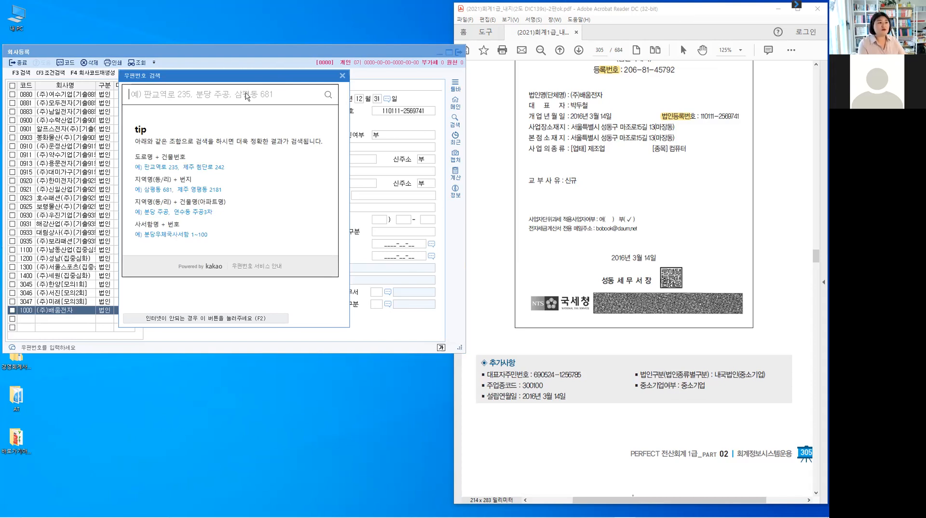
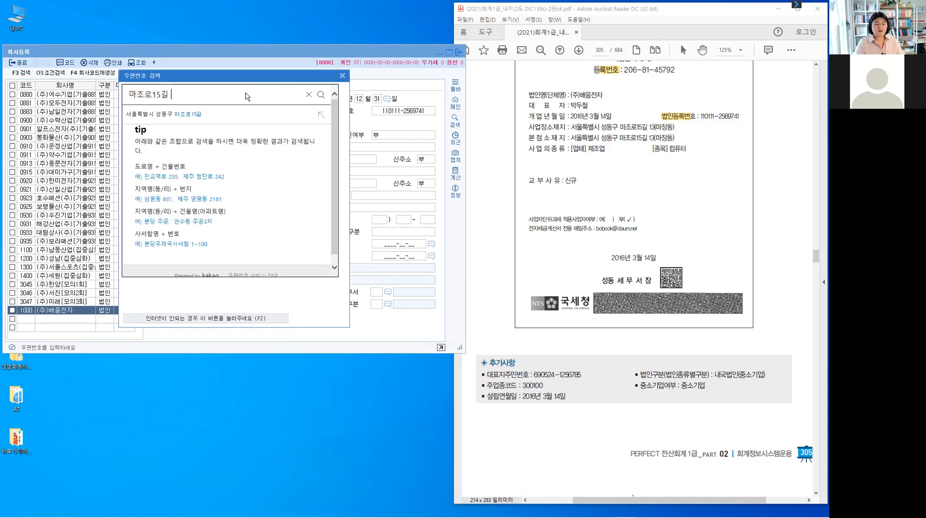
{"action": "key", "text": "Return"}
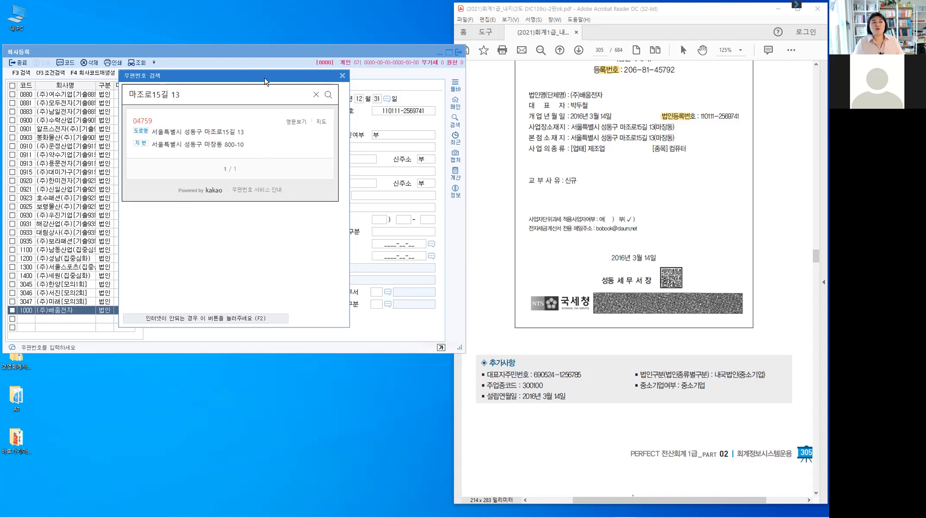
{"action": "left_click_drag", "start_coordinate": [264, 77], "coordinate": [458, 85]}
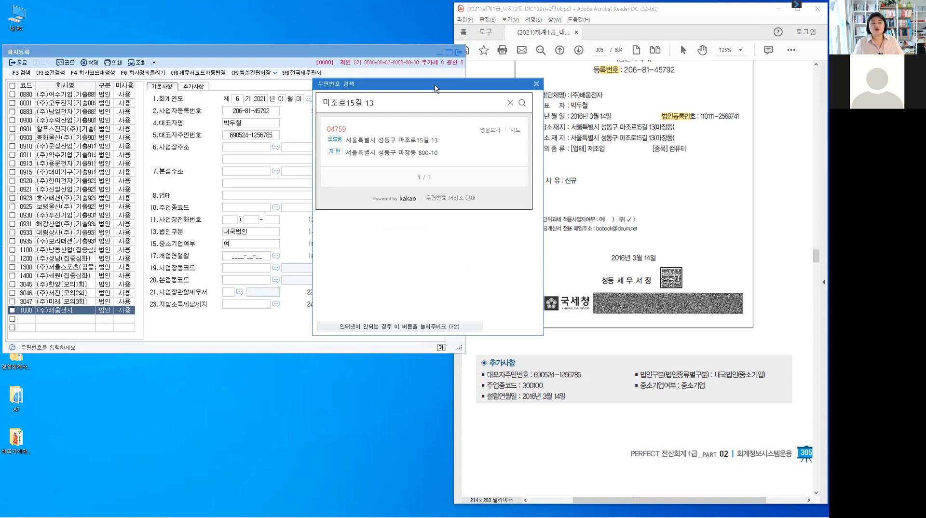
{"action": "left_click_drag", "start_coordinate": [434, 88], "coordinate": [538, 76]}
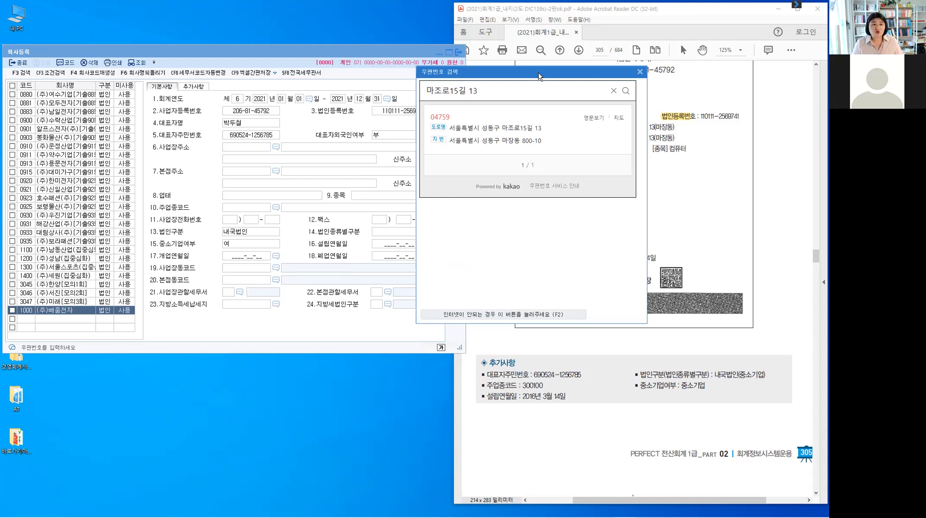
{"action": "left_click", "coordinate": [511, 128]}
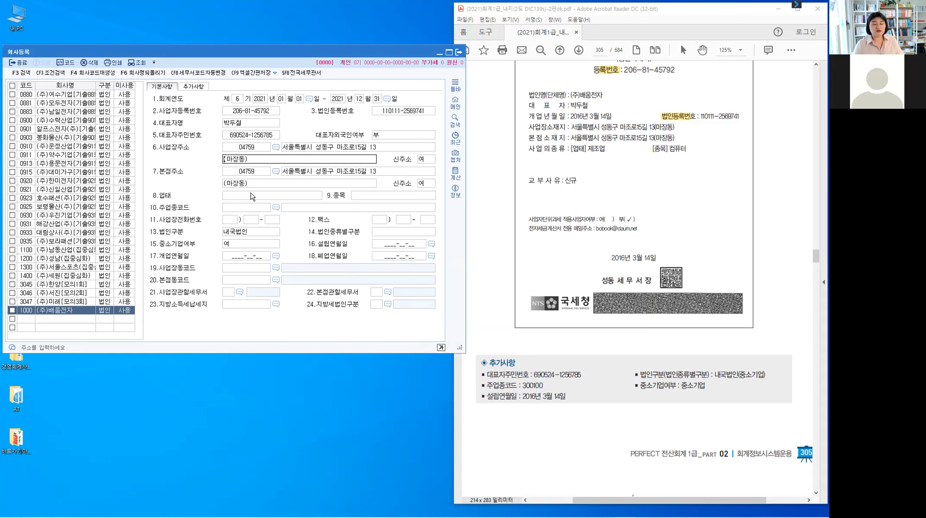
Keep 신주소 as 여 for the business and head-office addresses, accepting the head-office postal code.
{"action": "key", "text": "Return"}
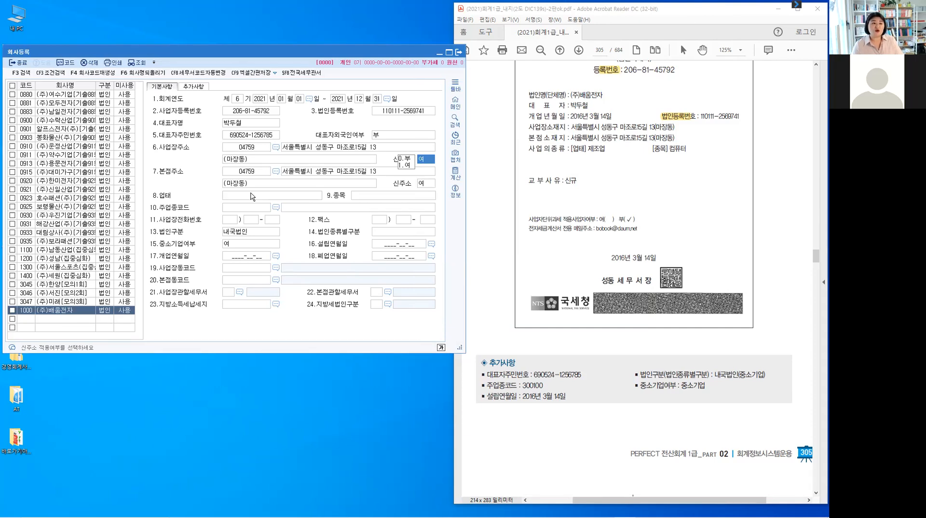
{"action": "key", "text": "Return"}
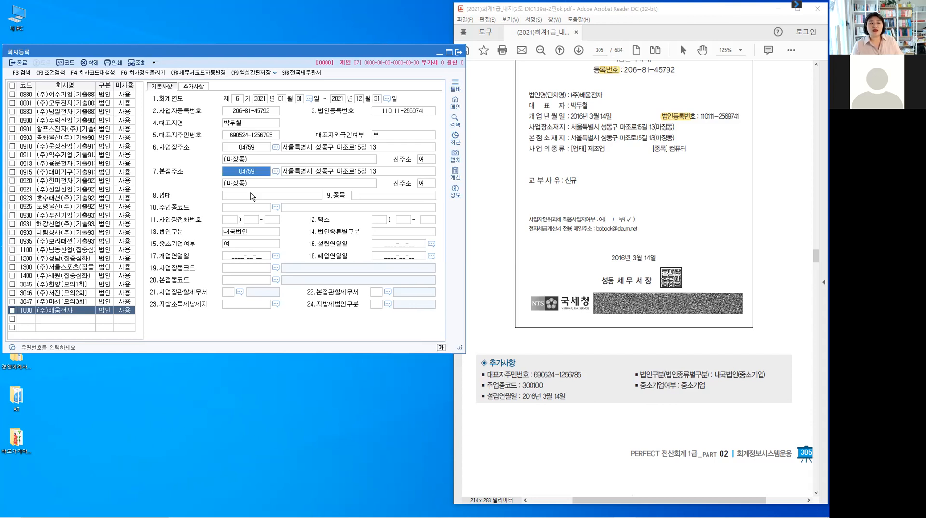
{"action": "key", "text": "Return"}
{"action": "key", "text": "Return"}
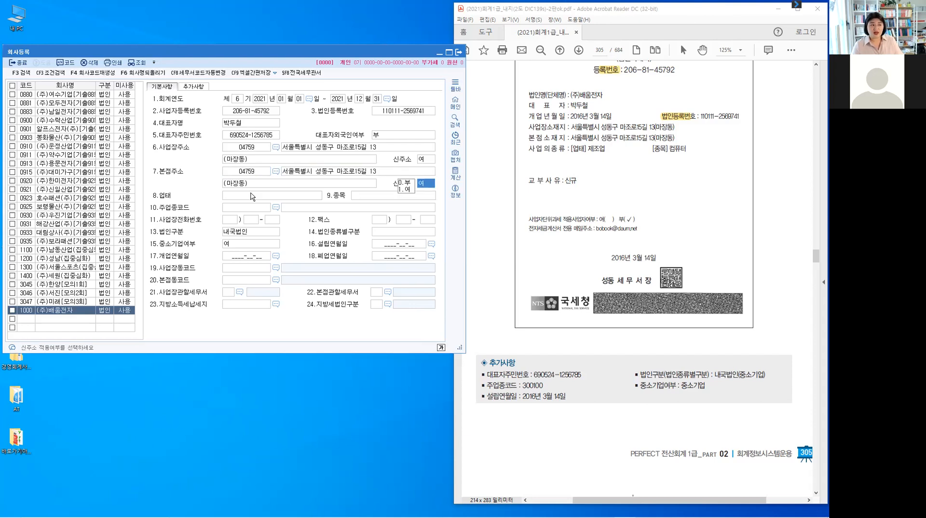
{"action": "key", "text": "Return"}
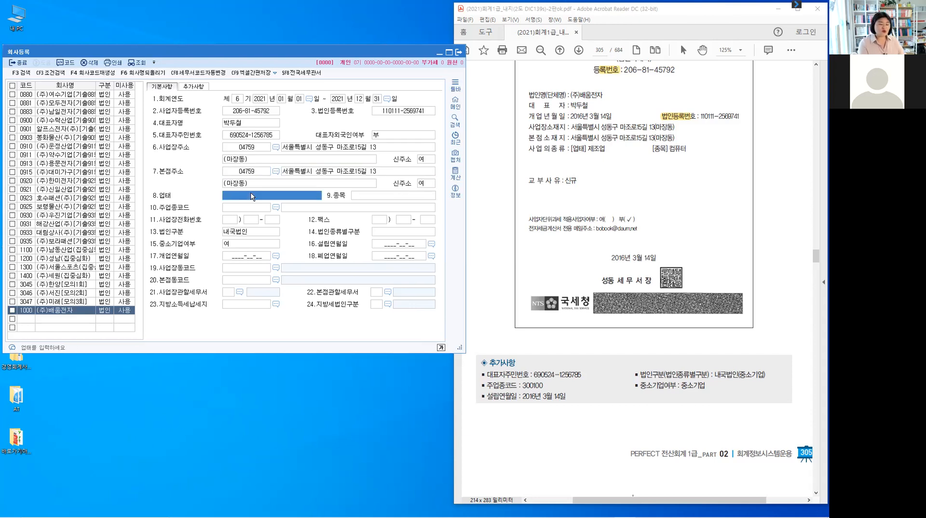
Enter 제조업 as the 업태 and 컴퓨터 as the 종목.
{"action": "type", "text": "제조업"}
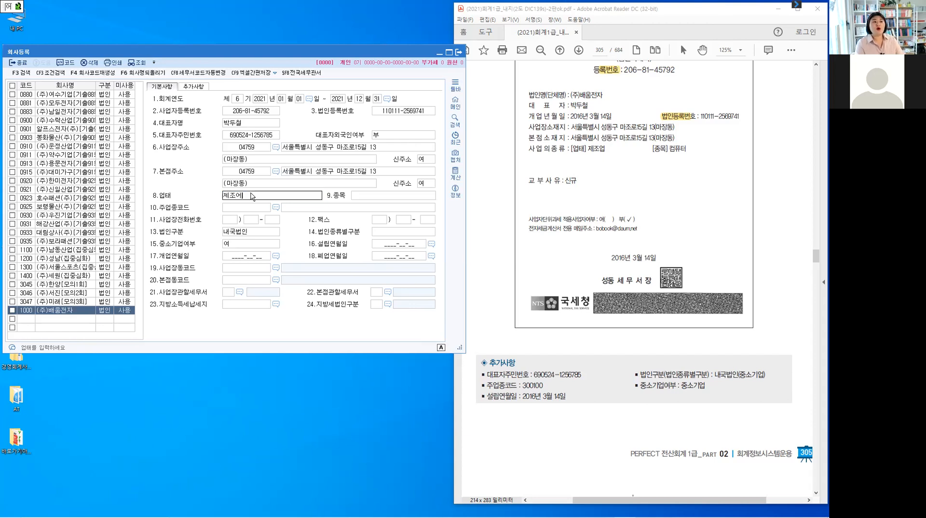
{"action": "key", "text": "Return"}
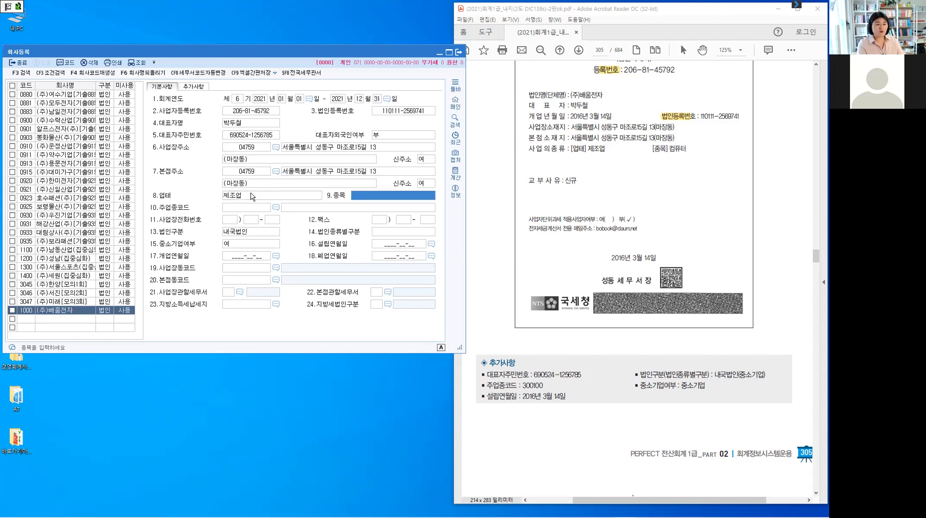
{"action": "type", "text": "컴퓨터"}
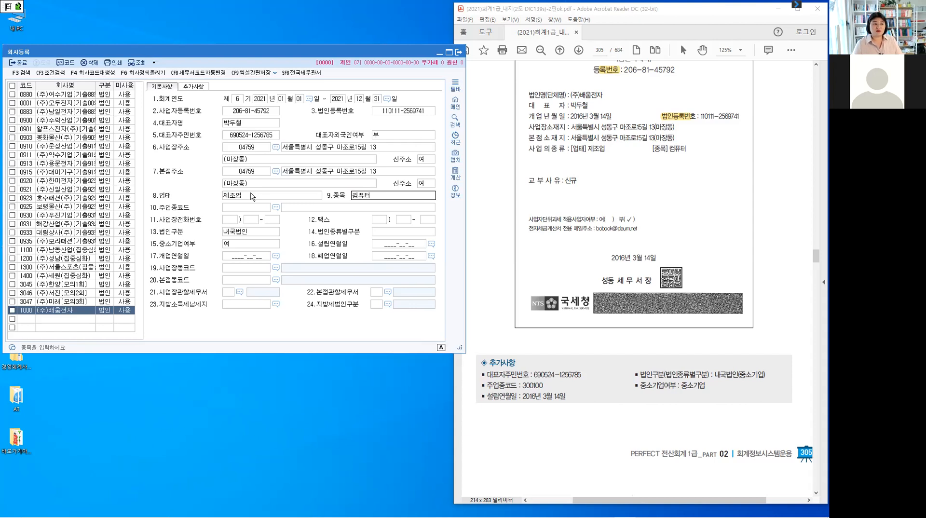
{"action": "key", "text": "Return"}
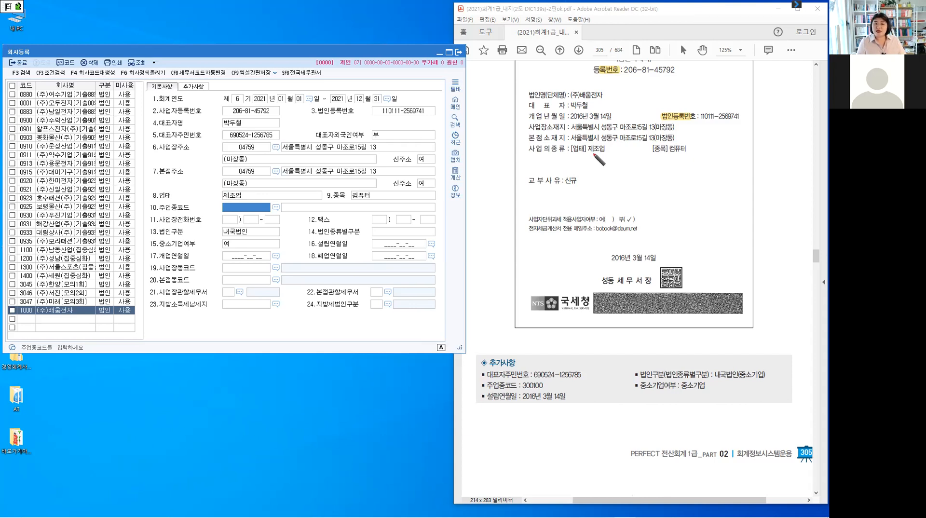
Handwrite 도매업 under the certificate's business type with an arrow from 컴퓨터.
{"action": "left_click_drag", "start_coordinate": [585, 157], "coordinate": [595, 165]}
{"action": "left_click_drag", "start_coordinate": [595, 158], "coordinate": [602, 166]}
{"action": "mouse_move", "coordinate": [605, 156]}
{"action": "left_mouse_down"}
{"action": "mouse_move", "coordinate": [606, 167]}
{"action": "mouse_move", "coordinate": [615, 165]}
{"action": "left_mouse_up"}
{"action": "left_click_drag", "start_coordinate": [610, 164], "coordinate": [615, 168]}
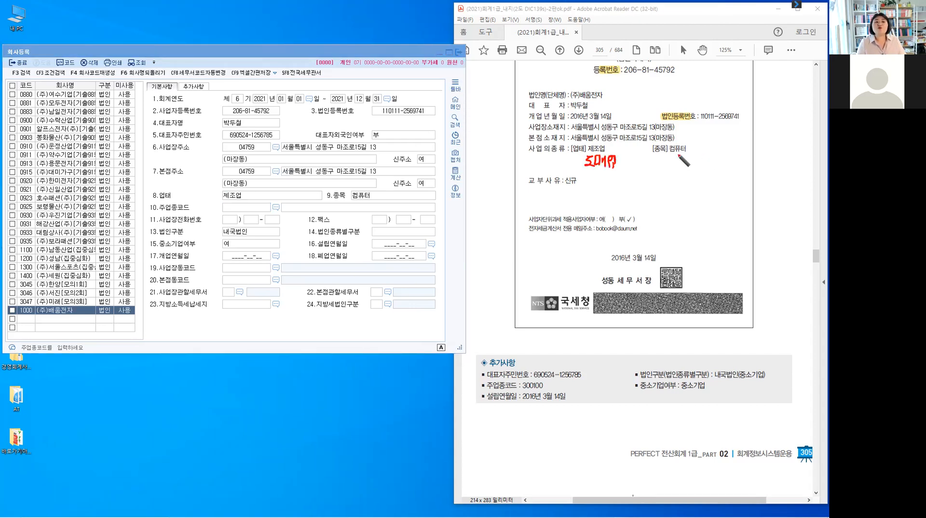
{"action": "mouse_move", "coordinate": [673, 158]}
{"action": "left_mouse_down"}
{"action": "mouse_move", "coordinate": [691, 157]}
{"action": "mouse_move", "coordinate": [632, 123]}
{"action": "mouse_move", "coordinate": [603, 141]}
{"action": "left_mouse_up"}
{"action": "mouse_move", "coordinate": [676, 161]}
{"action": "left_mouse_down"}
{"action": "mouse_move", "coordinate": [673, 177]}
{"action": "mouse_move", "coordinate": [648, 193]}
{"action": "mouse_move", "coordinate": [609, 172]}
{"action": "mouse_move", "coordinate": [617, 173]}
{"action": "left_mouse_up"}
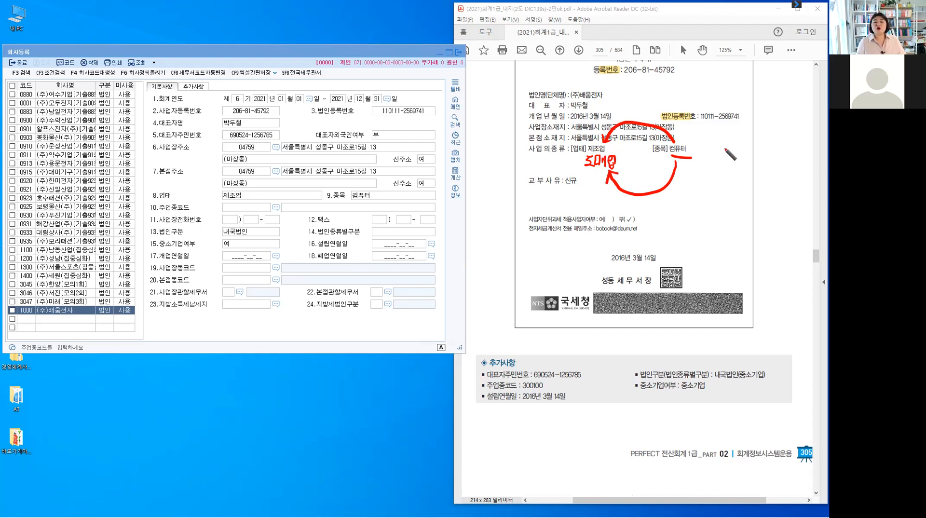
Write the note 코드 beside 컴퓨터 on the certificate.
{"action": "left_click_drag", "start_coordinate": [723, 149], "coordinate": [729, 156]}
{"action": "left_click_drag", "start_coordinate": [722, 154], "coordinate": [729, 153]}
{"action": "left_click_drag", "start_coordinate": [726, 157], "coordinate": [727, 162]}
{"action": "left_click_drag", "start_coordinate": [723, 163], "coordinate": [741, 150]}
{"action": "left_click_drag", "start_coordinate": [736, 151], "coordinate": [743, 156]}
{"action": "left_click_drag", "start_coordinate": [733, 164], "coordinate": [751, 171]}
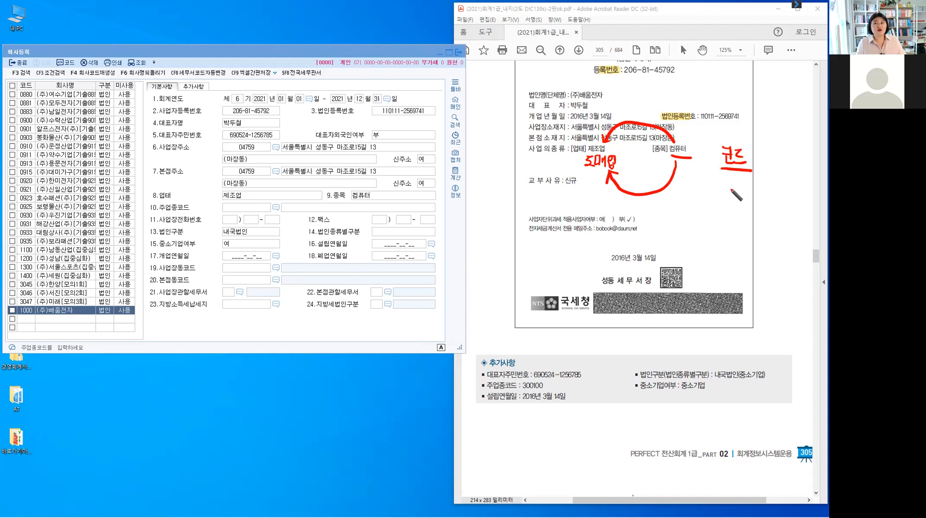
Write the note 제조 ⇒ 제품매출 below 코드.
{"action": "left_click", "coordinate": [681, 181]}
{"action": "left_click_drag", "start_coordinate": [681, 182], "coordinate": [679, 192]}
{"action": "left_click_drag", "start_coordinate": [682, 187], "coordinate": [687, 191]}
{"action": "left_click_drag", "start_coordinate": [686, 186], "coordinate": [689, 186]}
{"action": "left_click_drag", "start_coordinate": [689, 180], "coordinate": [693, 194]}
{"action": "left_click_drag", "start_coordinate": [696, 184], "coordinate": [704, 188]}
{"action": "left_click_drag", "start_coordinate": [700, 188], "coordinate": [701, 193]}
{"action": "left_click_drag", "start_coordinate": [696, 193], "coordinate": [723, 190]}
{"action": "left_click", "coordinate": [729, 182]}
{"action": "mouse_move", "coordinate": [720, 183]}
{"action": "left_mouse_down"}
{"action": "mouse_move", "coordinate": [721, 194]}
{"action": "mouse_move", "coordinate": [738, 192]}
{"action": "left_mouse_up"}
{"action": "mouse_move", "coordinate": [741, 181]}
{"action": "left_mouse_down"}
{"action": "mouse_move", "coordinate": [741, 196]}
{"action": "mouse_move", "coordinate": [753, 183]}
{"action": "left_mouse_up"}
{"action": "left_click_drag", "start_coordinate": [744, 189], "coordinate": [755, 189]}
{"action": "left_click_drag", "start_coordinate": [747, 191], "coordinate": [753, 196]}
{"action": "left_click_drag", "start_coordinate": [768, 182], "coordinate": [768, 198]}
{"action": "left_click_drag", "start_coordinate": [771, 187], "coordinate": [783, 199]}
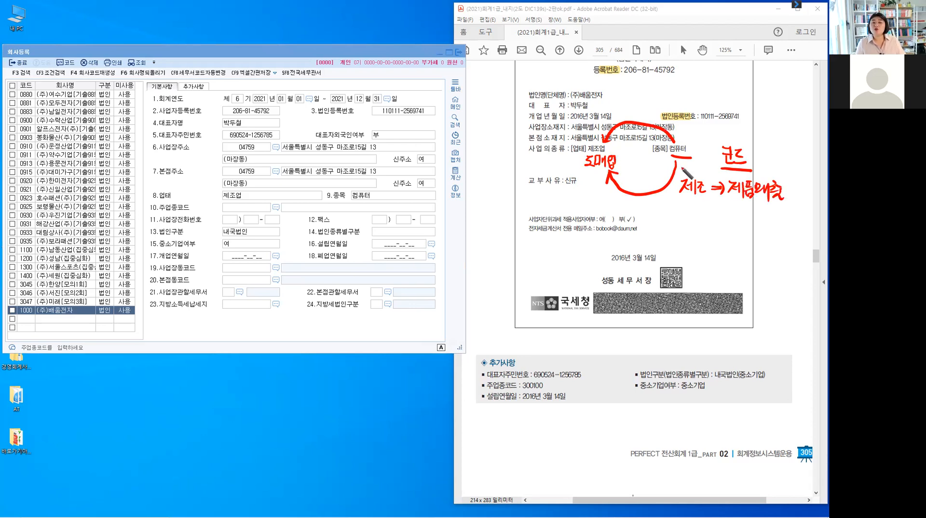
Write the note 도매 ⇒ 상품매출 below the 제조 note.
{"action": "mouse_move", "coordinate": [684, 200]}
{"action": "left_mouse_down"}
{"action": "mouse_move", "coordinate": [710, 220]}
{"action": "mouse_move", "coordinate": [728, 208]}
{"action": "left_mouse_up"}
{"action": "left_click_drag", "start_coordinate": [714, 213], "coordinate": [737, 213]}
{"action": "left_click_drag", "start_coordinate": [741, 207], "coordinate": [747, 212]}
{"action": "left_click_drag", "start_coordinate": [749, 201], "coordinate": [749, 215]}
{"action": "left_click_drag", "start_coordinate": [750, 208], "coordinate": [754, 208]}
{"action": "mouse_move", "coordinate": [742, 216]}
{"action": "left_mouse_down"}
{"action": "mouse_move", "coordinate": [758, 226]}
{"action": "mouse_move", "coordinate": [774, 219]}
{"action": "left_mouse_up"}
{"action": "left_click_drag", "start_coordinate": [779, 204], "coordinate": [782, 205]}
{"action": "left_click_drag", "start_coordinate": [777, 208], "coordinate": [784, 212]}
{"action": "left_click_drag", "start_coordinate": [776, 213], "coordinate": [786, 213]}
{"action": "left_click_drag", "start_coordinate": [778, 216], "coordinate": [782, 221]}
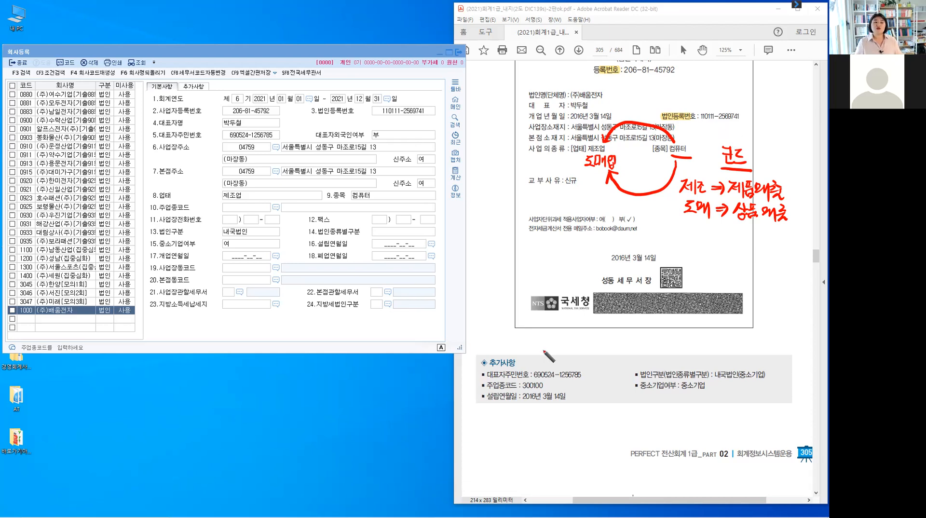
Tick the certificate's 주업종코드 line and write "주" 큰 below the notes.
{"action": "left_click_drag", "start_coordinate": [477, 382], "coordinate": [484, 380]}
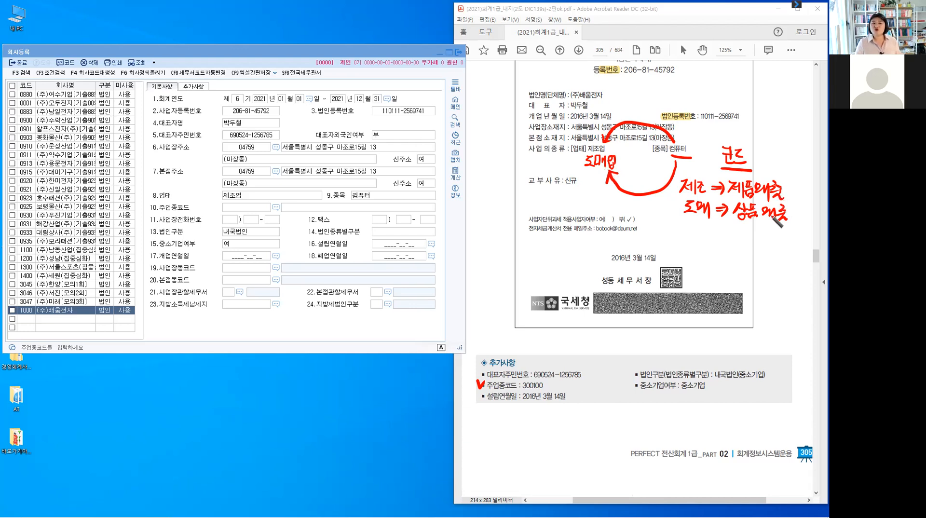
{"action": "left_click_drag", "start_coordinate": [739, 245], "coordinate": [755, 260]}
{"action": "left_click_drag", "start_coordinate": [748, 262], "coordinate": [748, 277]}
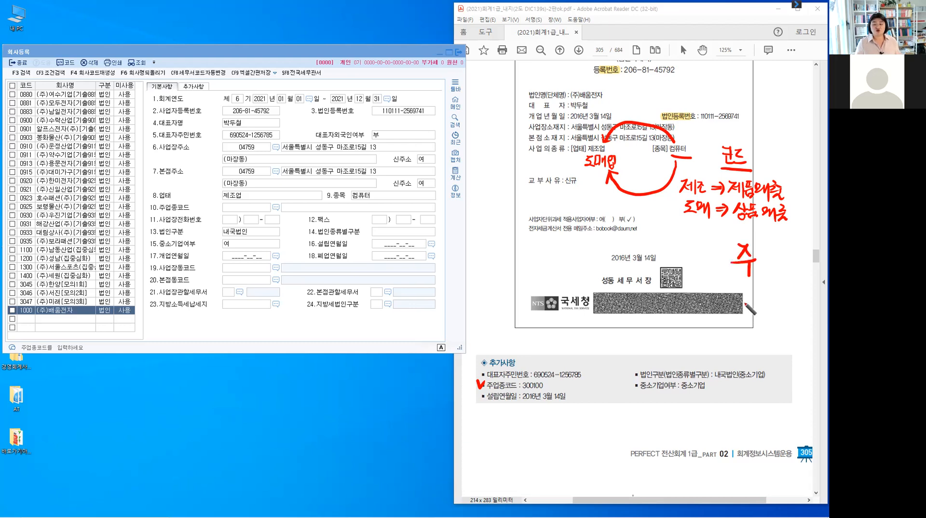
{"action": "left_click_drag", "start_coordinate": [729, 242], "coordinate": [728, 248]}
{"action": "left_click_drag", "start_coordinate": [733, 241], "coordinate": [757, 248]}
{"action": "left_click_drag", "start_coordinate": [762, 242], "coordinate": [788, 263]}
{"action": "left_click_drag", "start_coordinate": [777, 267], "coordinate": [790, 273]}
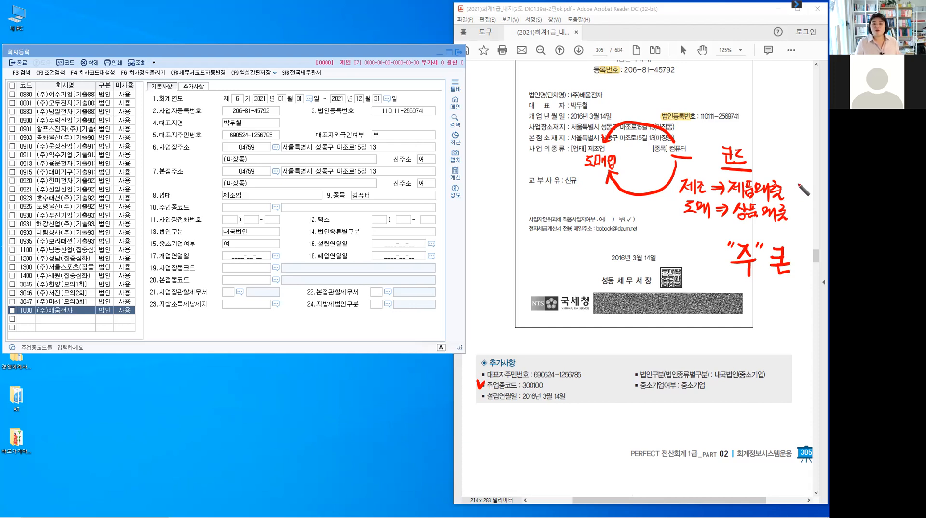
Add 500 beside 제품매출 and 100 beside 상품매출, and underline the form's 주업종코드 label.
{"action": "mouse_move", "coordinate": [796, 186]}
{"action": "left_mouse_down"}
{"action": "mouse_move", "coordinate": [795, 196]}
{"action": "mouse_move", "coordinate": [801, 185]}
{"action": "left_mouse_up"}
{"action": "mouse_move", "coordinate": [803, 187]}
{"action": "left_mouse_down"}
{"action": "mouse_move", "coordinate": [803, 195]}
{"action": "mouse_move", "coordinate": [812, 188]}
{"action": "mouse_move", "coordinate": [798, 218]}
{"action": "left_mouse_up"}
{"action": "left_click_drag", "start_coordinate": [806, 210], "coordinate": [812, 208]}
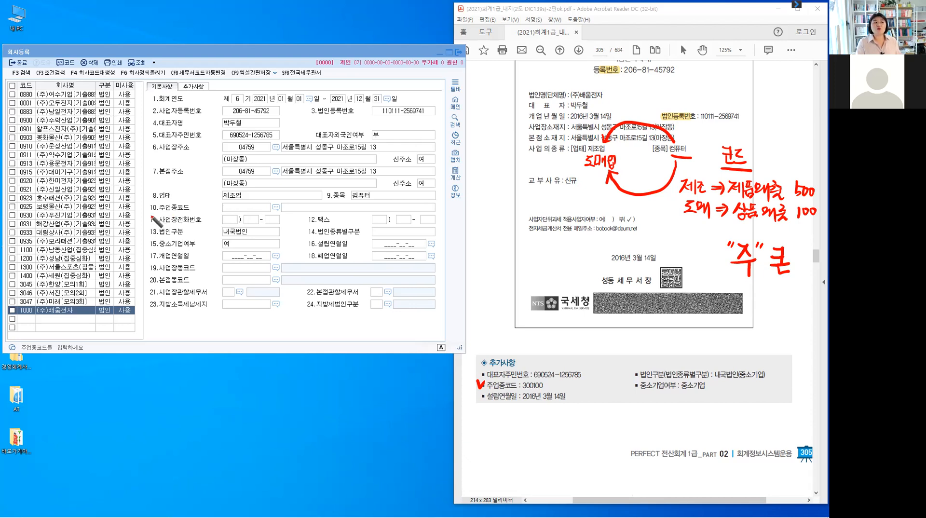
{"action": "left_click_drag", "start_coordinate": [150, 211], "coordinate": [194, 210]}
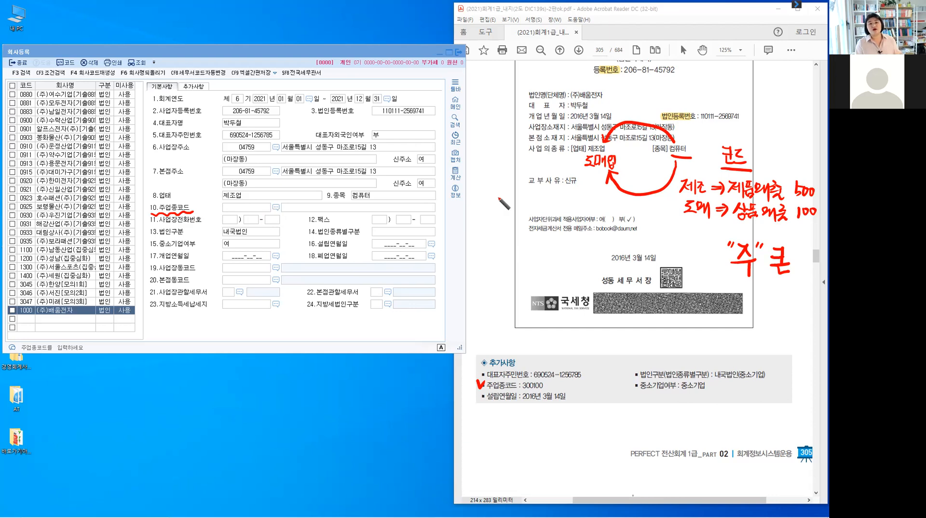
Start a 2020 example note reading 2020 → 제조 500.
{"action": "left_click_drag", "start_coordinate": [486, 204], "coordinate": [539, 205]}
{"action": "left_click_drag", "start_coordinate": [534, 202], "coordinate": [546, 207]}
{"action": "left_click_drag", "start_coordinate": [549, 203], "coordinate": [554, 202]}
{"action": "left_click_drag", "start_coordinate": [555, 198], "coordinate": [555, 207]}
{"action": "left_click_drag", "start_coordinate": [558, 198], "coordinate": [558, 209]}
{"action": "left_click_drag", "start_coordinate": [560, 201], "coordinate": [567, 205]}
{"action": "left_click_drag", "start_coordinate": [561, 208], "coordinate": [580, 209]}
{"action": "mouse_move", "coordinate": [581, 201]}
{"action": "left_mouse_down"}
{"action": "mouse_move", "coordinate": [598, 209]}
{"action": "mouse_move", "coordinate": [556, 212]}
{"action": "left_mouse_up"}
{"action": "left_click_drag", "start_coordinate": [554, 212], "coordinate": [548, 219]}
{"action": "left_click_drag", "start_coordinate": [553, 216], "coordinate": [558, 219]}
{"action": "left_click_drag", "start_coordinate": [547, 223], "coordinate": [564, 224]}
Add 도매 100 under it and mark 제조 as 2020's 주업종.
{"action": "left_click_drag", "start_coordinate": [565, 220], "coordinate": [569, 219]}
{"action": "mouse_move", "coordinate": [570, 214]}
{"action": "left_mouse_down"}
{"action": "mouse_move", "coordinate": [571, 229]}
{"action": "mouse_move", "coordinate": [590, 223]}
{"action": "left_mouse_up"}
{"action": "left_click_drag", "start_coordinate": [595, 215], "coordinate": [596, 222]}
{"action": "left_click_drag", "start_coordinate": [602, 214], "coordinate": [637, 207]}
{"action": "left_click_drag", "start_coordinate": [627, 207], "coordinate": [641, 207]}
{"action": "left_click_drag", "start_coordinate": [635, 207], "coordinate": [648, 202]}
{"action": "mouse_move", "coordinate": [653, 199]}
{"action": "left_mouse_down"}
{"action": "mouse_move", "coordinate": [656, 213]}
{"action": "mouse_move", "coordinate": [657, 205]}
{"action": "left_mouse_up"}
Write a 2021 example line with 제조 400.
{"action": "left_click_drag", "start_coordinate": [490, 242], "coordinate": [500, 250]}
{"action": "left_click_drag", "start_coordinate": [504, 241], "coordinate": [514, 250]}
{"action": "mouse_move", "coordinate": [518, 239]}
{"action": "left_mouse_down"}
{"action": "mouse_move", "coordinate": [518, 250]}
{"action": "mouse_move", "coordinate": [538, 245]}
{"action": "left_mouse_up"}
{"action": "mouse_move", "coordinate": [534, 241]}
{"action": "left_mouse_down"}
{"action": "mouse_move", "coordinate": [534, 250]}
{"action": "mouse_move", "coordinate": [553, 252]}
{"action": "left_mouse_up"}
{"action": "left_click_drag", "start_coordinate": [557, 241], "coordinate": [566, 252]}
{"action": "left_click_drag", "start_coordinate": [560, 252], "coordinate": [572, 251]}
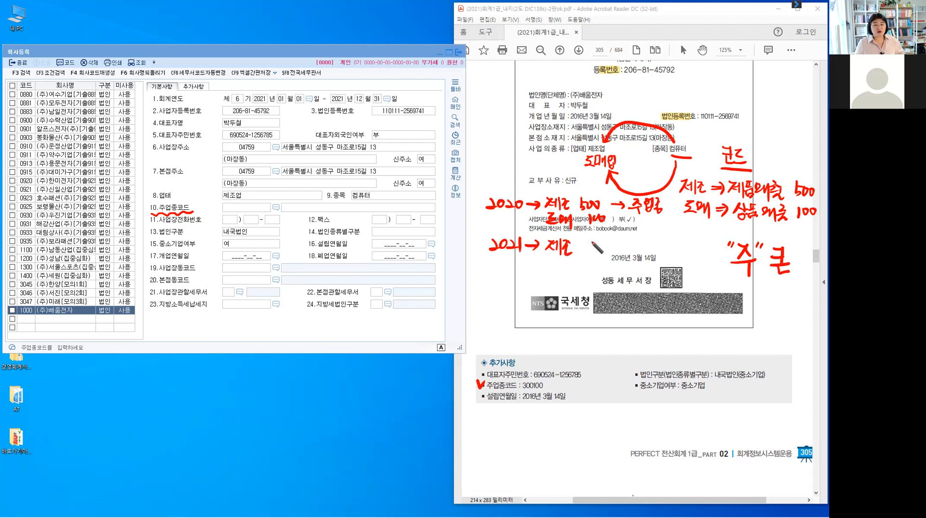
{"action": "left_click_drag", "start_coordinate": [584, 240], "coordinate": [593, 248]}
{"action": "mouse_move", "coordinate": [589, 241]}
{"action": "left_mouse_down"}
{"action": "mouse_move", "coordinate": [589, 254]}
{"action": "mouse_move", "coordinate": [597, 242]}
{"action": "left_mouse_up"}
{"action": "left_click_drag", "start_coordinate": [603, 240], "coordinate": [604, 241]}
Add 2021's larger 도매 amount and mark 도매 as 2021's 주업종.
{"action": "mouse_move", "coordinate": [548, 261]}
{"action": "left_mouse_down"}
{"action": "mouse_move", "coordinate": [548, 275]}
{"action": "mouse_move", "coordinate": [555, 271]}
{"action": "left_mouse_up"}
{"action": "left_click_drag", "start_coordinate": [560, 263], "coordinate": [574, 275]}
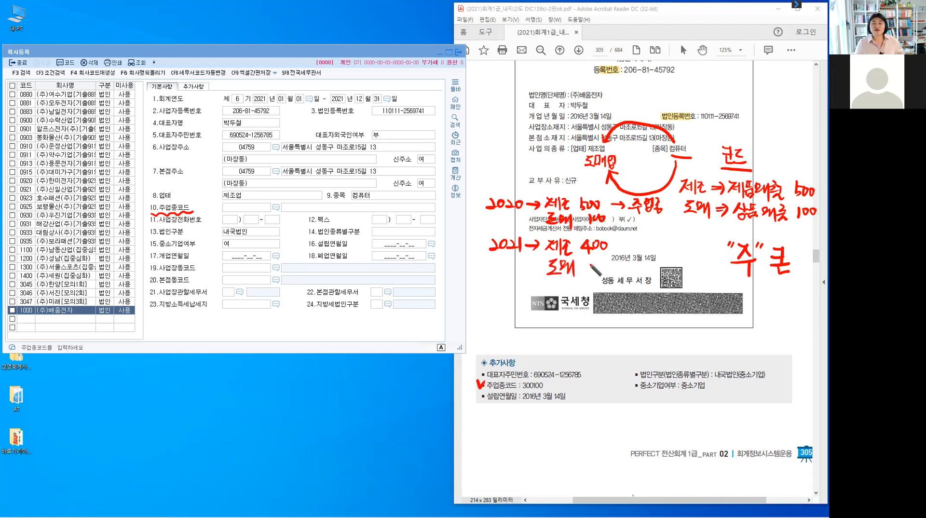
{"action": "left_click_drag", "start_coordinate": [585, 260], "coordinate": [593, 270]}
{"action": "left_click_drag", "start_coordinate": [599, 261], "coordinate": [606, 262]}
{"action": "mouse_move", "coordinate": [617, 263]}
{"action": "left_mouse_down"}
{"action": "mouse_move", "coordinate": [663, 263]}
{"action": "mouse_move", "coordinate": [660, 270]}
{"action": "left_mouse_up"}
{"action": "left_click_drag", "start_coordinate": [665, 255], "coordinate": [674, 275]}
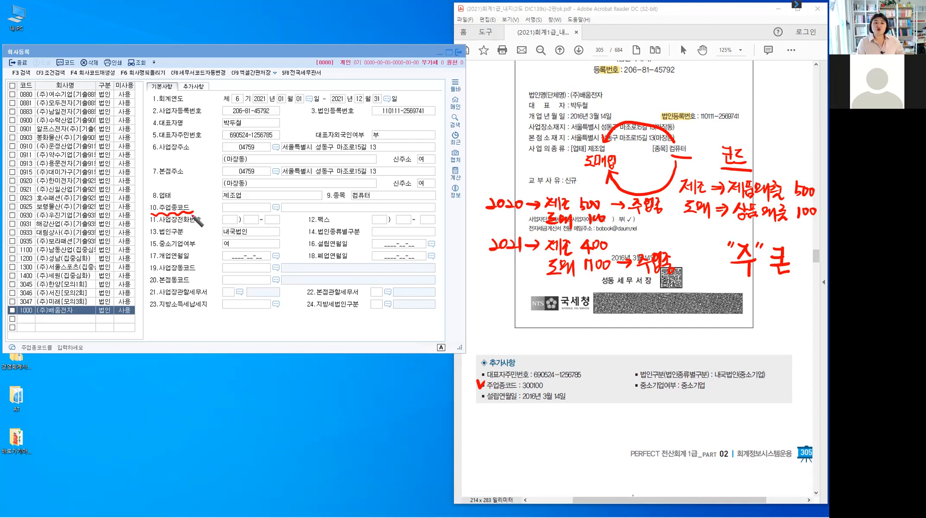
Write 제조 over the form's 주업종코드 field.
{"action": "left_click_drag", "start_coordinate": [229, 205], "coordinate": [234, 212]}
{"action": "left_click_drag", "start_coordinate": [236, 203], "coordinate": [236, 212]}
{"action": "mouse_move", "coordinate": [239, 202]}
{"action": "left_mouse_down"}
{"action": "mouse_move", "coordinate": [239, 213]}
{"action": "mouse_move", "coordinate": [247, 210]}
{"action": "left_mouse_up"}
{"action": "left_click_drag", "start_coordinate": [243, 213], "coordinate": [252, 216]}
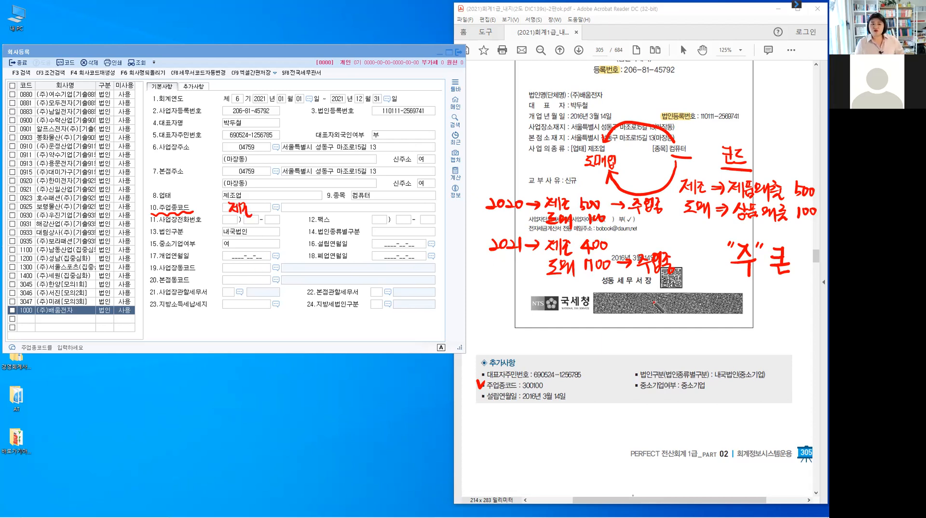
Link the two 주업종 notes with a 변동 arrow, then erase all the ink.
{"action": "left_click_drag", "start_coordinate": [652, 216], "coordinate": [654, 248]}
{"action": "left_click_drag", "start_coordinate": [647, 238], "coordinate": [667, 233]}
{"action": "left_click_drag", "start_coordinate": [663, 227], "coordinate": [673, 225]}
{"action": "left_click_drag", "start_coordinate": [674, 220], "coordinate": [673, 233]}
{"action": "left_click_drag", "start_coordinate": [665, 232], "coordinate": [674, 237]}
{"action": "left_click_drag", "start_coordinate": [676, 223], "coordinate": [685, 227]}
{"action": "left_click_drag", "start_coordinate": [681, 228], "coordinate": [680, 232]}
{"action": "left_click_drag", "start_coordinate": [676, 234], "coordinate": [686, 232]}
{"action": "left_click_drag", "start_coordinate": [681, 235], "coordinate": [682, 235]}
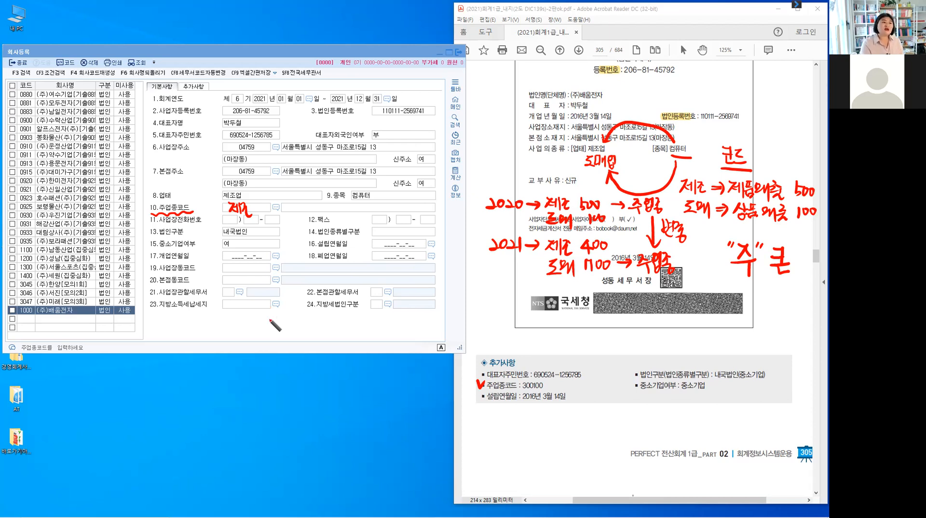
{"action": "key", "text": "e"}
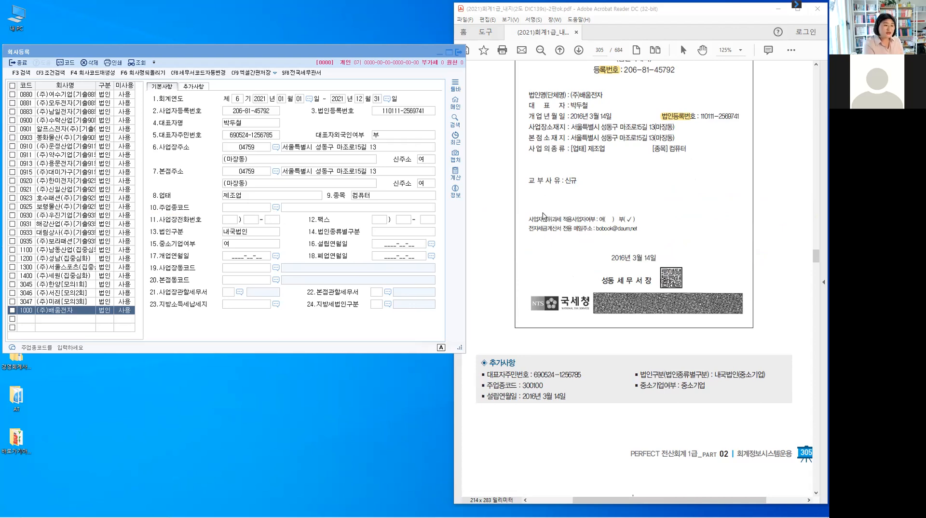
Open the 주업종코드 lookup from field 10, search computer business codes, and pick a code row.
{"action": "left_click", "coordinate": [256, 210]}
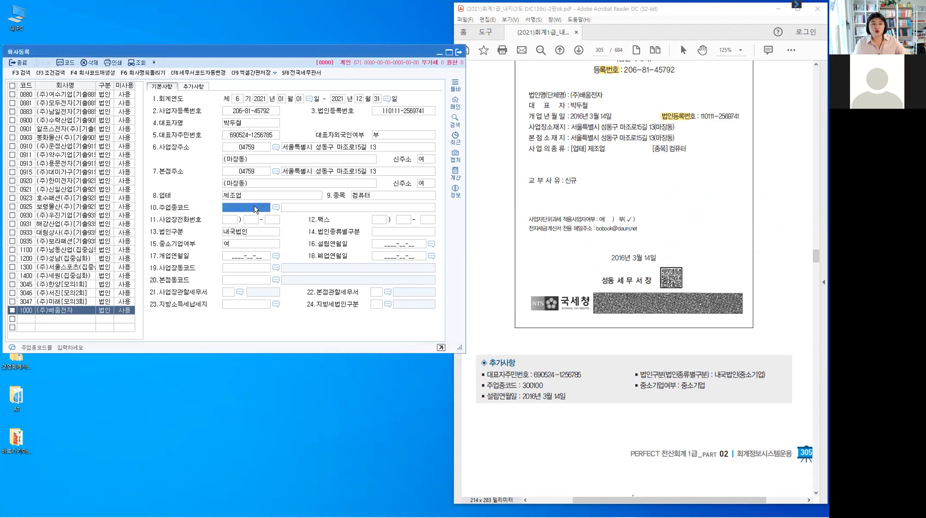
{"action": "key", "text": "F2"}
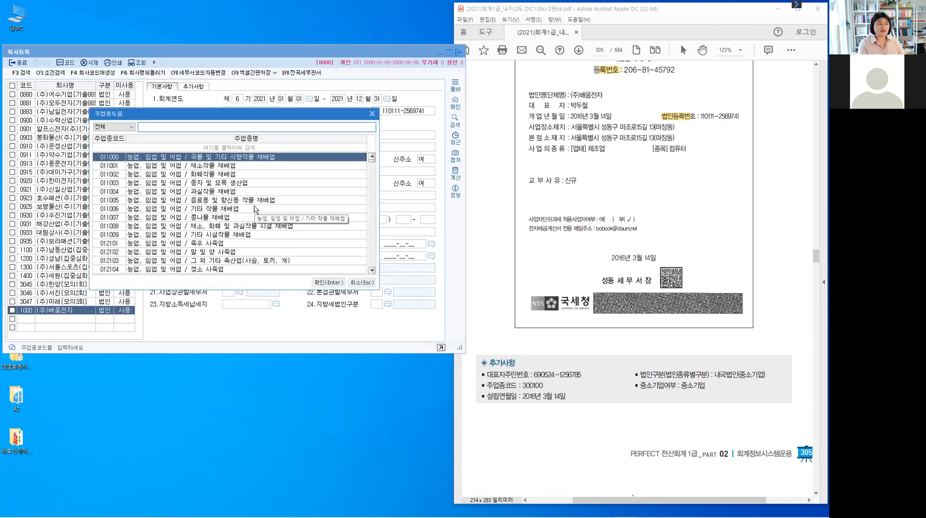
{"action": "type", "text": "제조"}
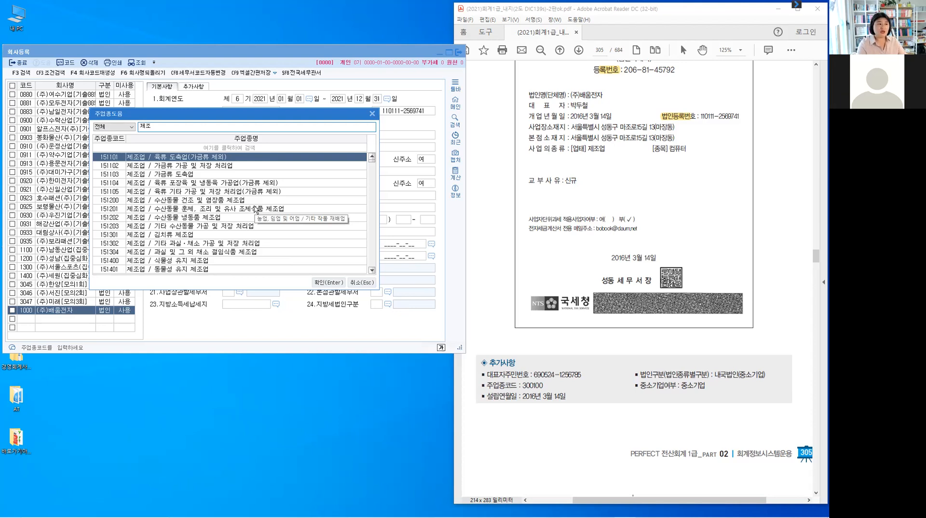
{"action": "key", "text": "BackSpace"}
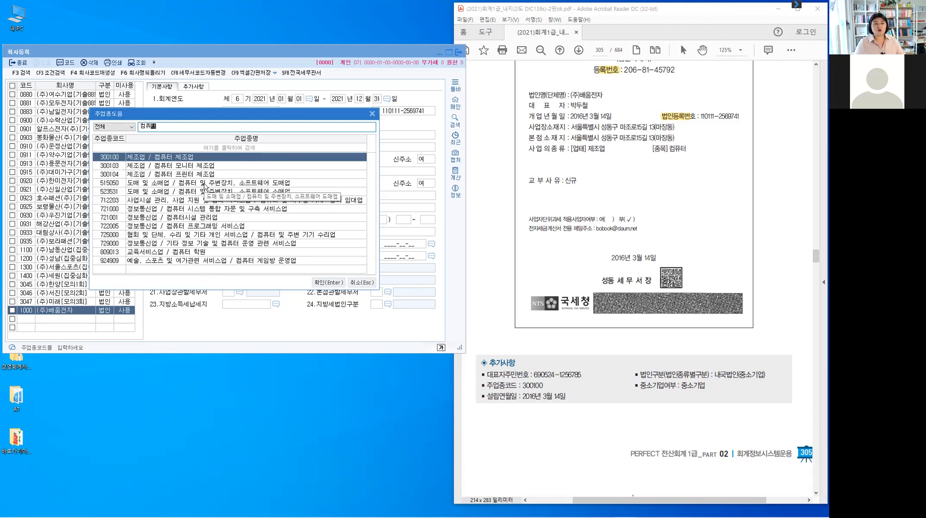
{"action": "left_click", "coordinate": [106, 186]}
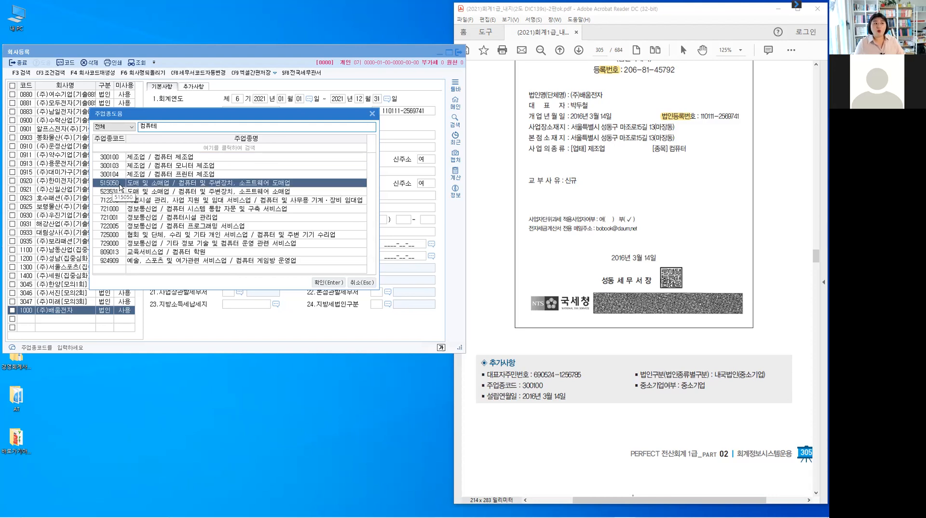
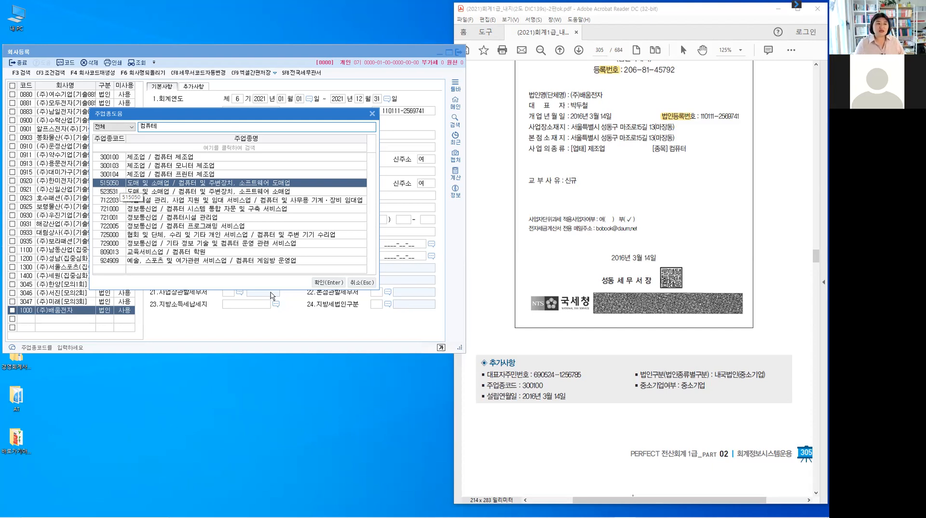
Choose 300100 제조업/컴퓨터 제조업 as the main industry code and confirm it.
{"action": "left_click", "coordinate": [116, 158]}
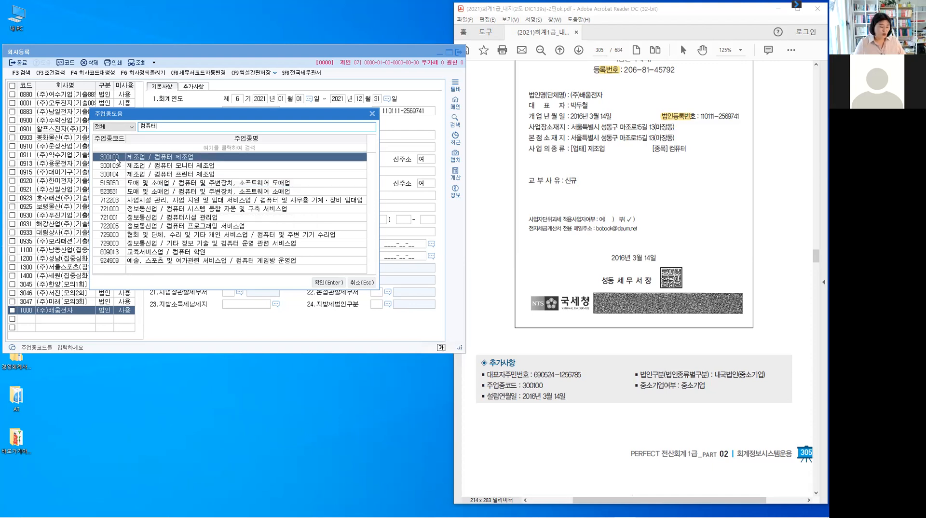
{"action": "left_click", "coordinate": [332, 284]}
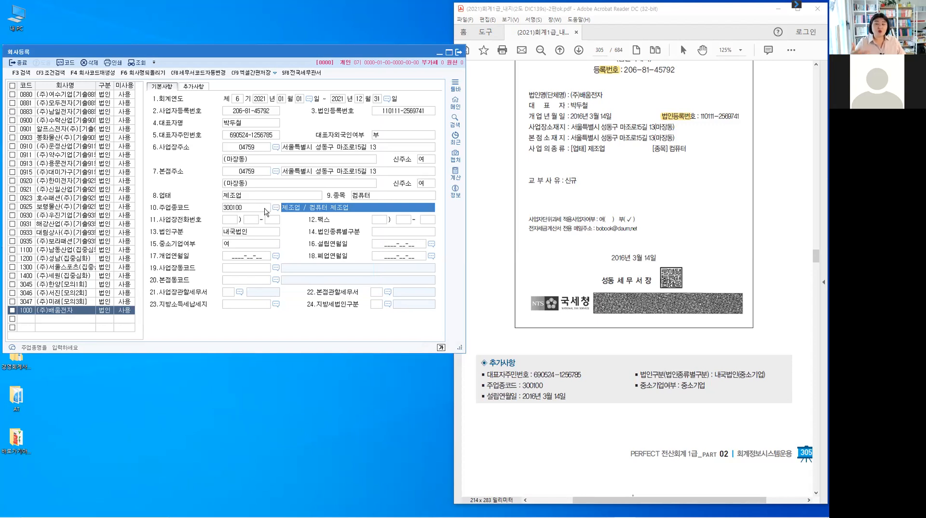
{"action": "left_click", "coordinate": [26, 318]}
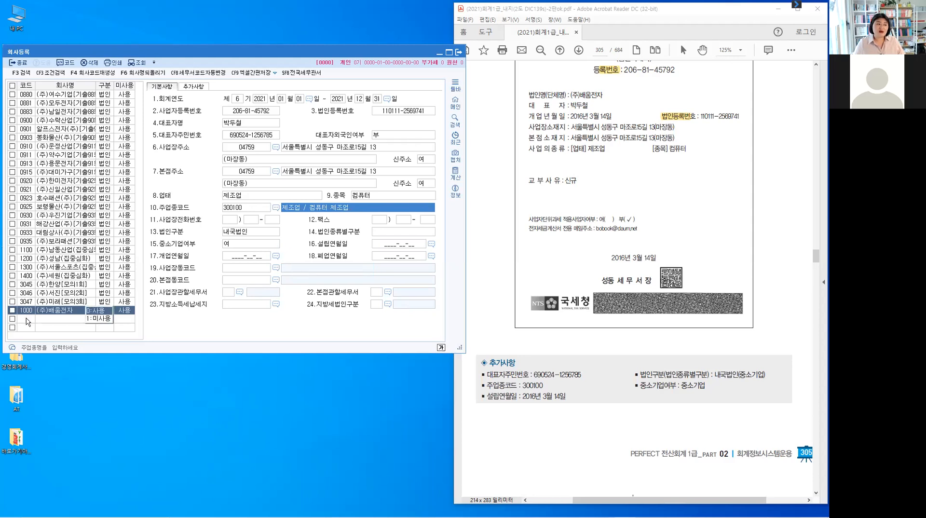
{"action": "left_click", "coordinate": [26, 319]}
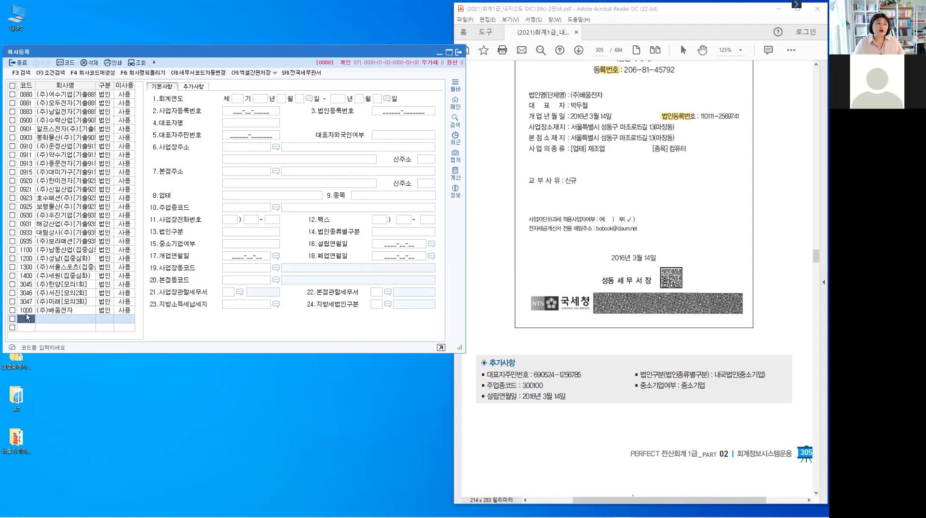
Reselect company 1000 (주)배움전자 in the list and close the 회사등록 screen.
{"action": "left_click", "coordinate": [27, 311]}
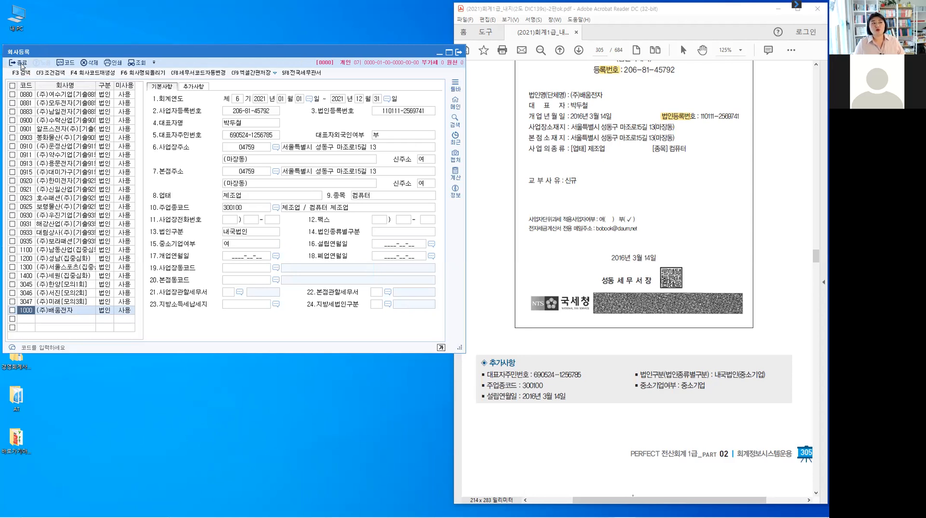
{"action": "key", "text": "ctrl"}
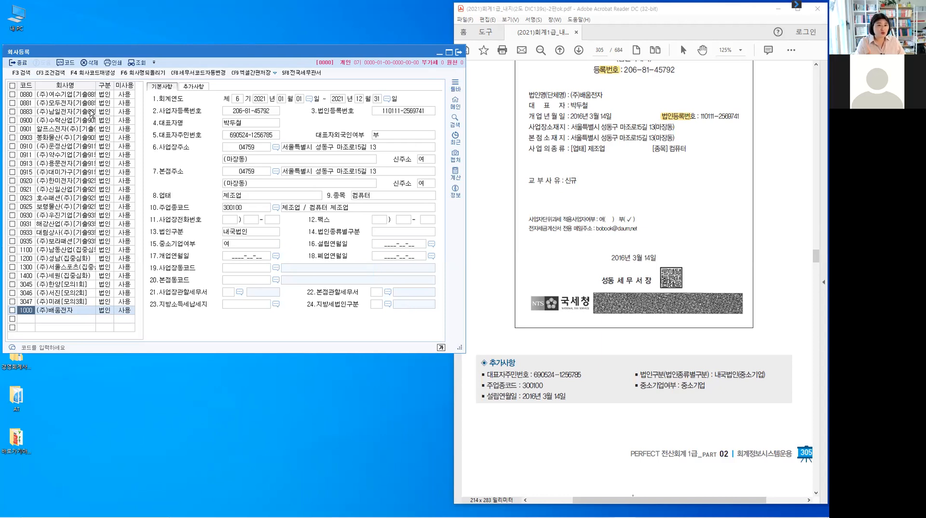
{"action": "left_click", "coordinate": [19, 64]}
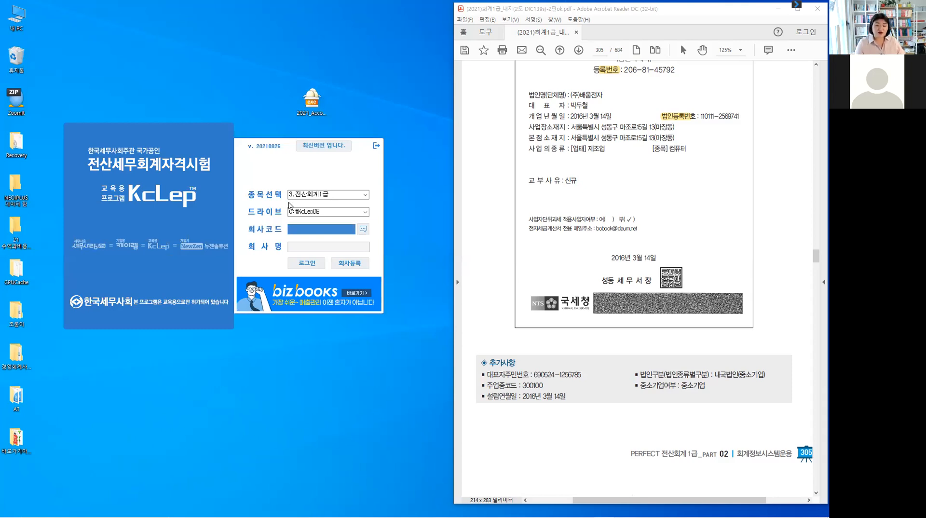
Log into company 1000 and reopen its 회사등록 record under 기초정보관리.
{"action": "type", "text": "100"}
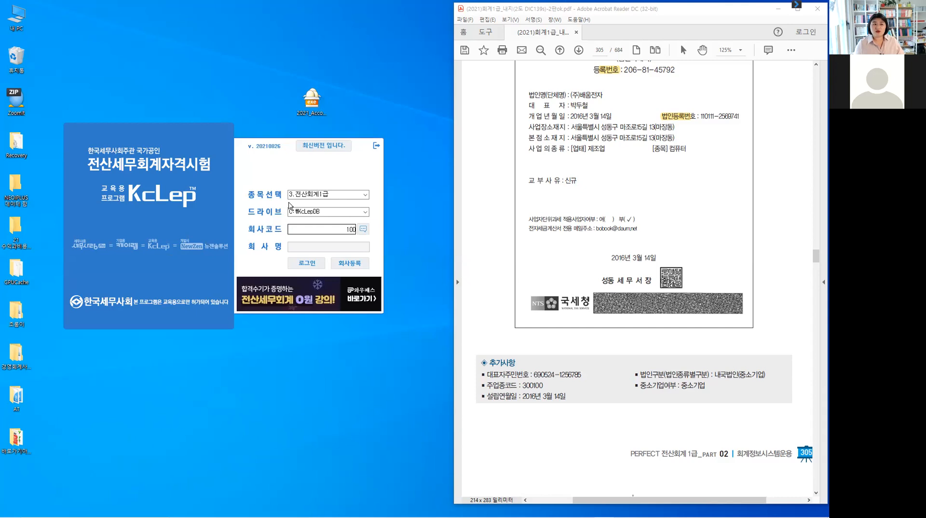
{"action": "key", "text": "Return"}
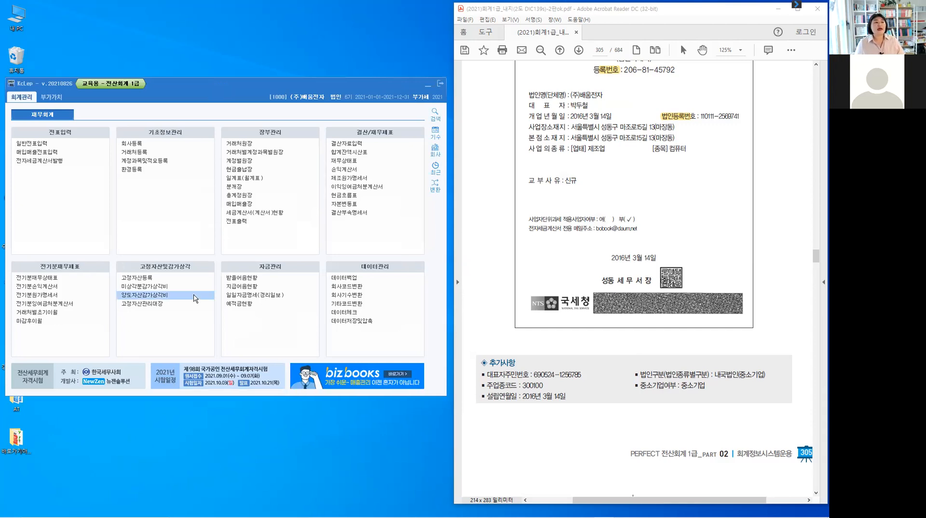
{"action": "left_click", "coordinate": [133, 145]}
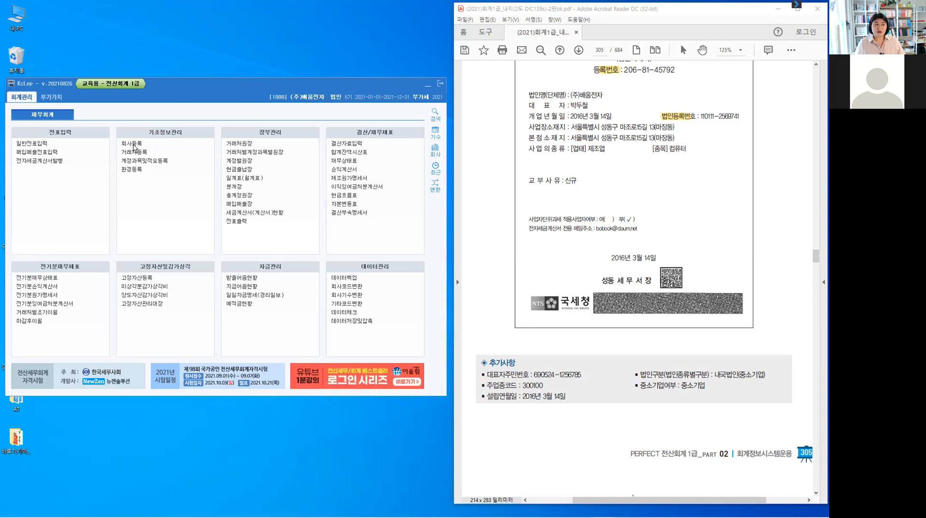
{"action": "left_click", "coordinate": [133, 144]}
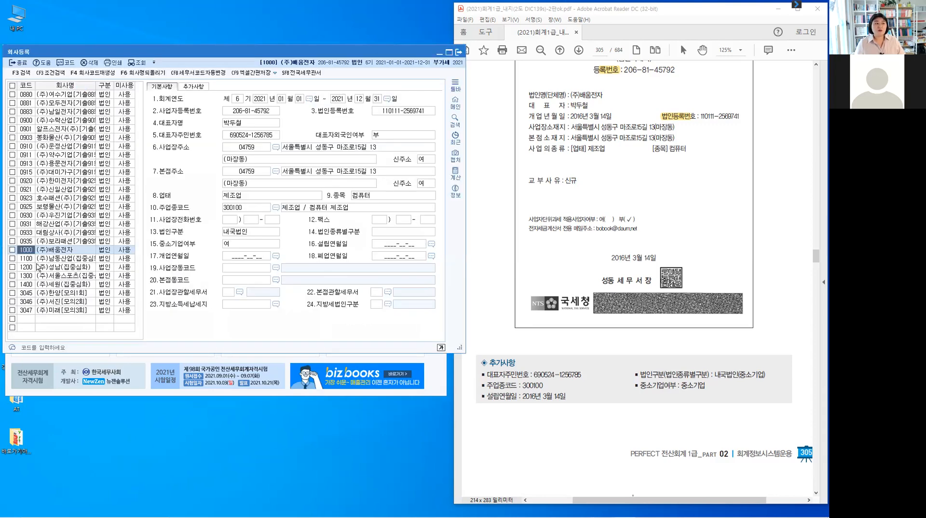
Verify the 주업종코드 field shows 300100, then close 회사등록 with Esc.
{"action": "left_click", "coordinate": [28, 256]}
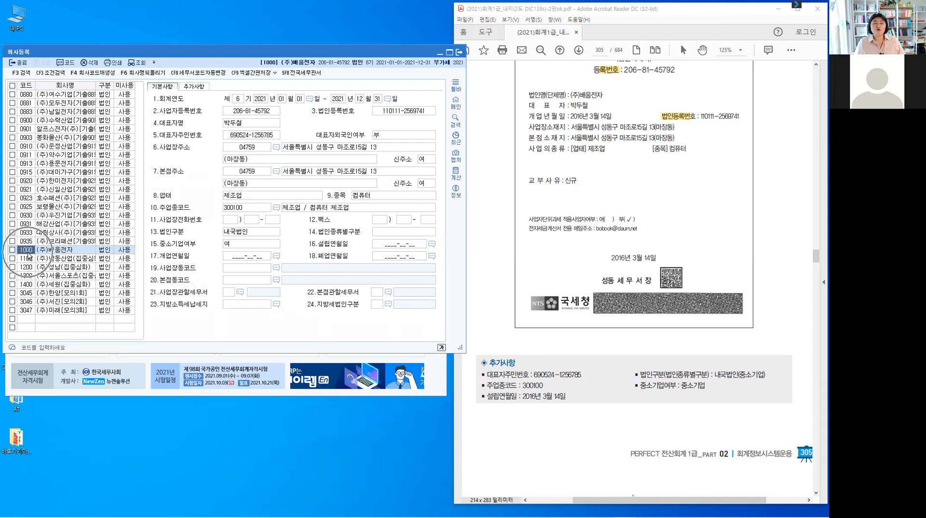
{"action": "left_click", "coordinate": [242, 211]}
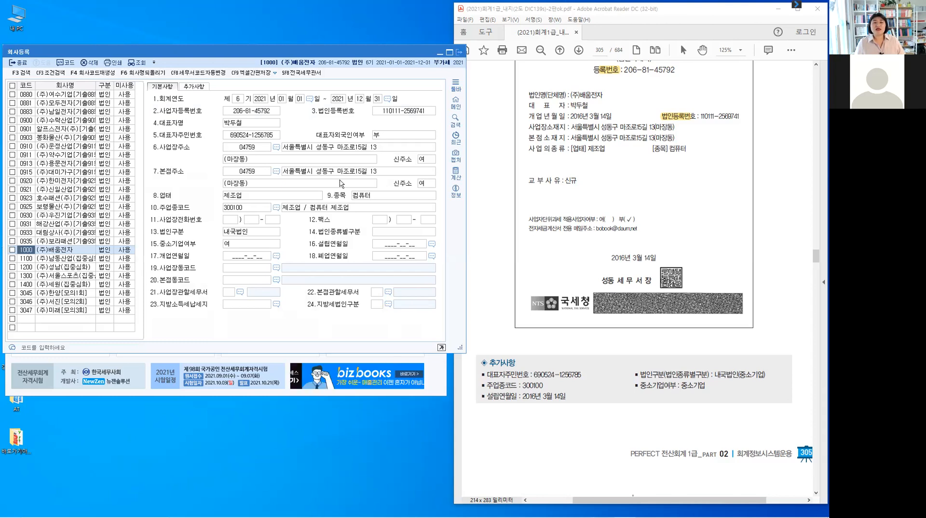
{"action": "key", "text": "Escape"}
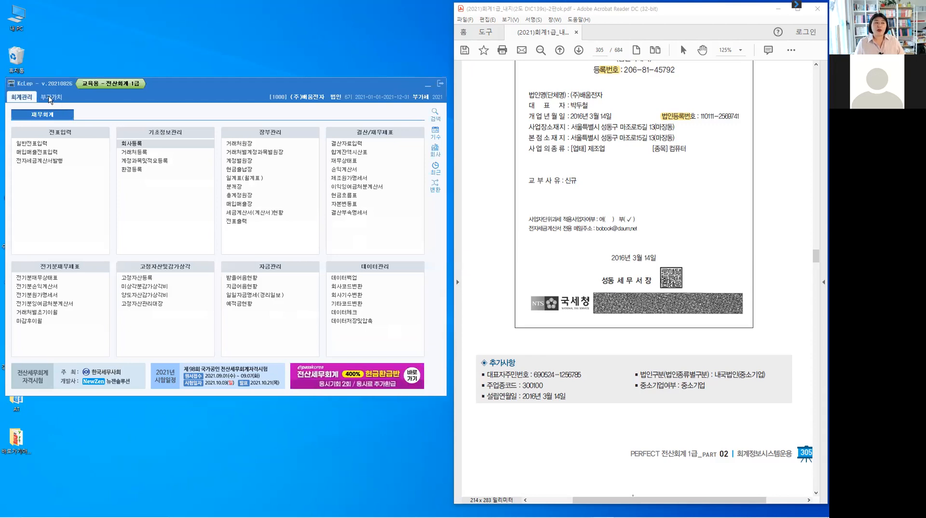
Switch to the 부가가치 menu and open 부가가치세신고서 under 신고서/부속명세.
{"action": "left_click", "coordinate": [51, 98]}
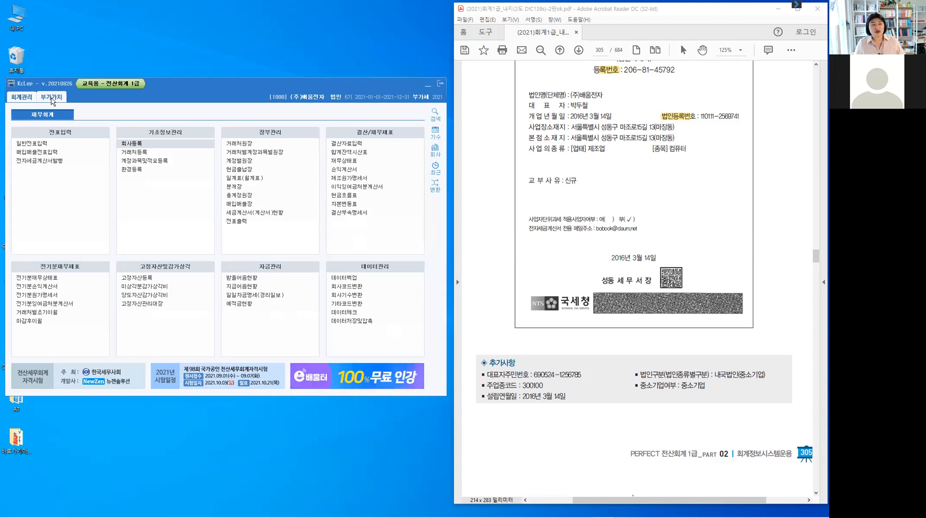
{"action": "left_click", "coordinate": [52, 99]}
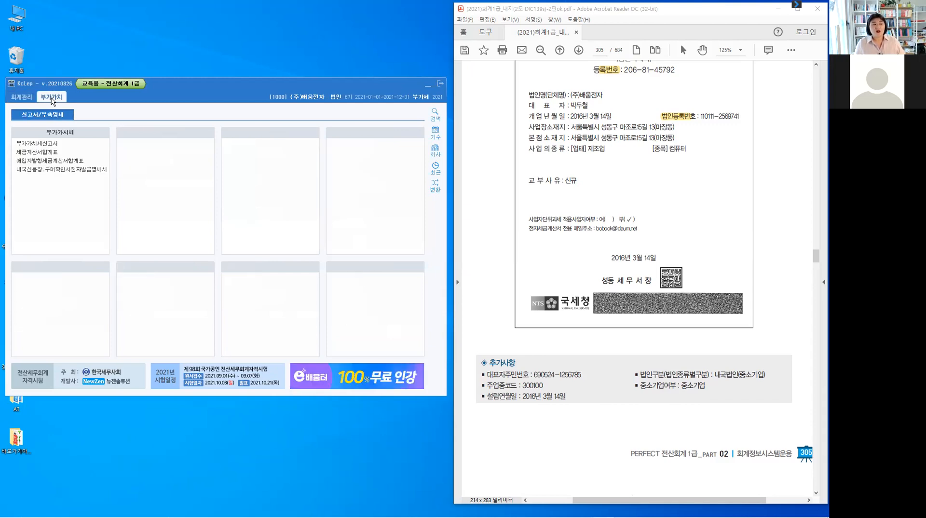
{"action": "left_click", "coordinate": [39, 121]}
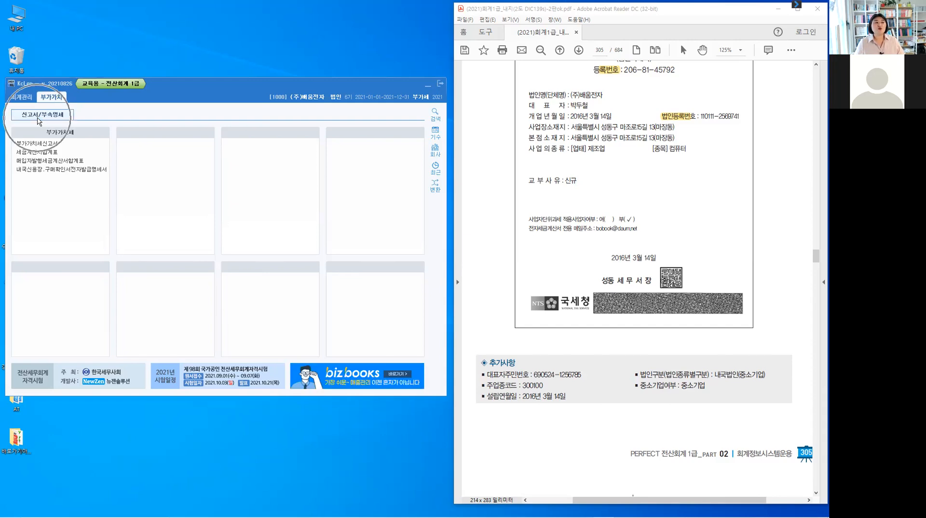
{"action": "left_click", "coordinate": [51, 144]}
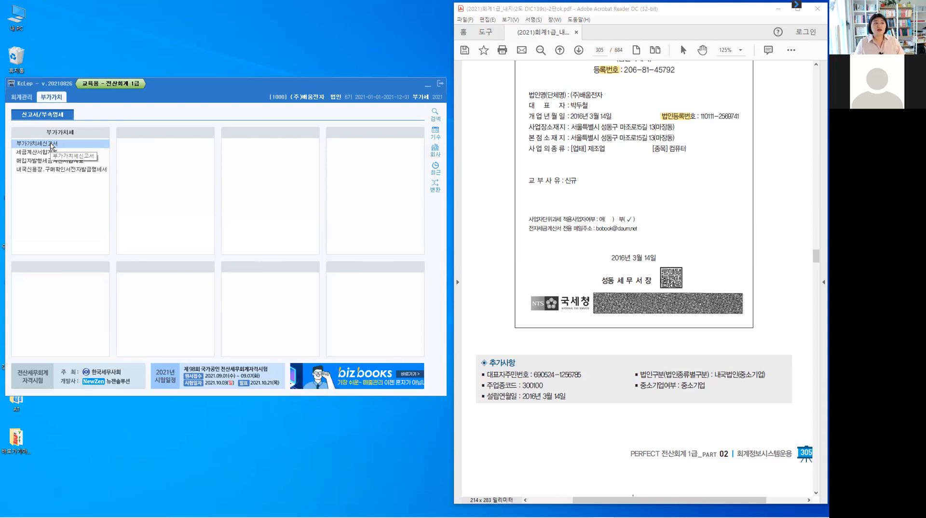
{"action": "left_click", "coordinate": [50, 144]}
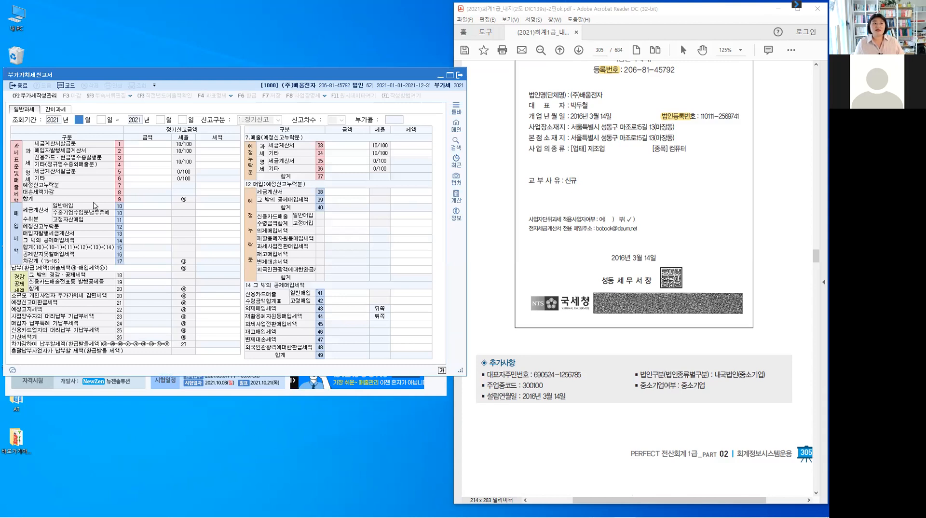
Set the inquiry period to 2021-01-01 through 2021-03-31 and load the return.
{"action": "left_click", "coordinate": [79, 126]}
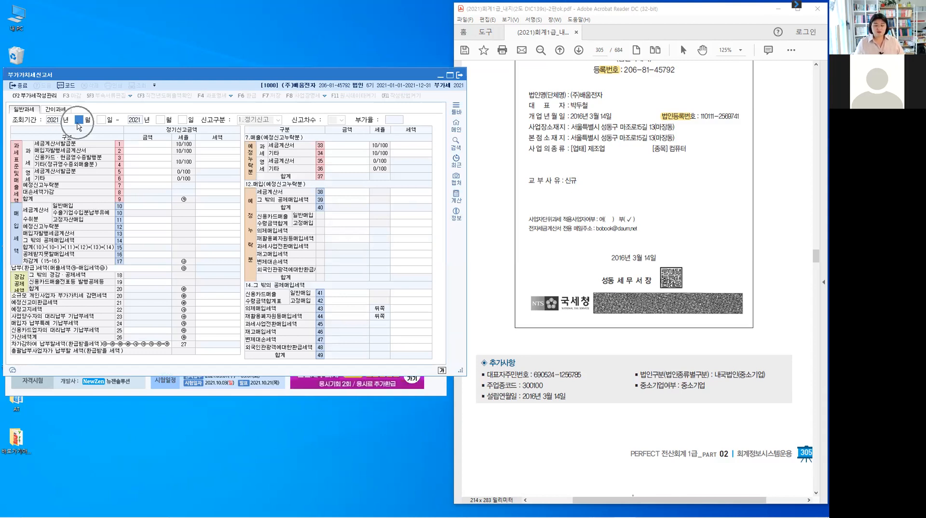
{"action": "type", "text": "1"}
{"action": "key", "text": "Return"}
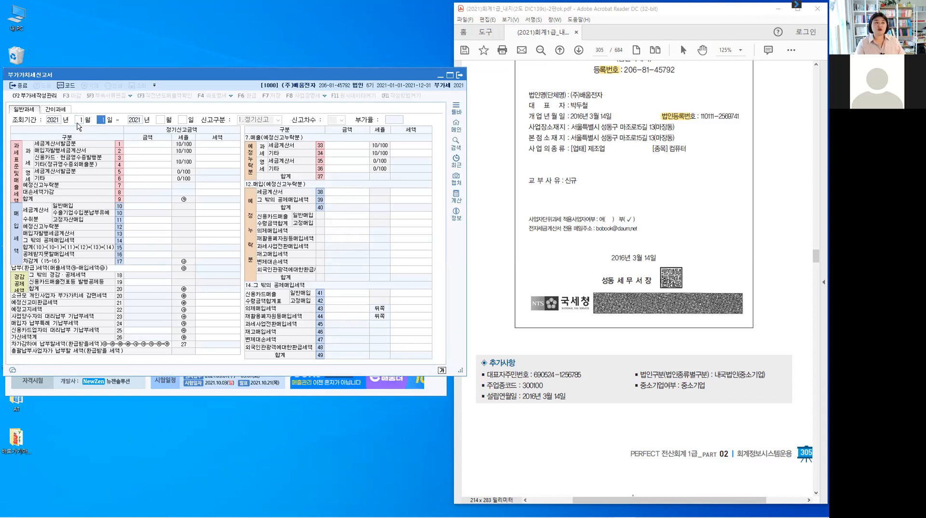
{"action": "key", "text": "Return"}
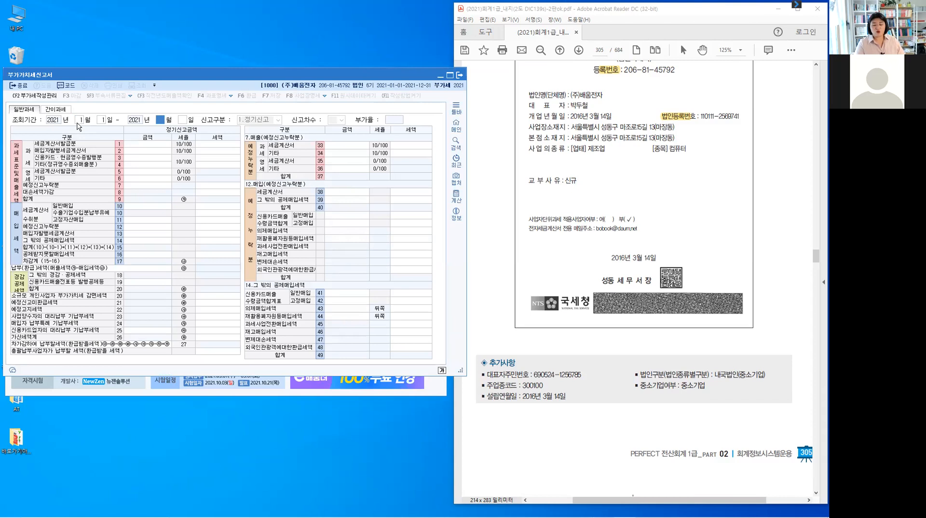
{"action": "type", "text": "3"}
{"action": "key", "text": "Return"}
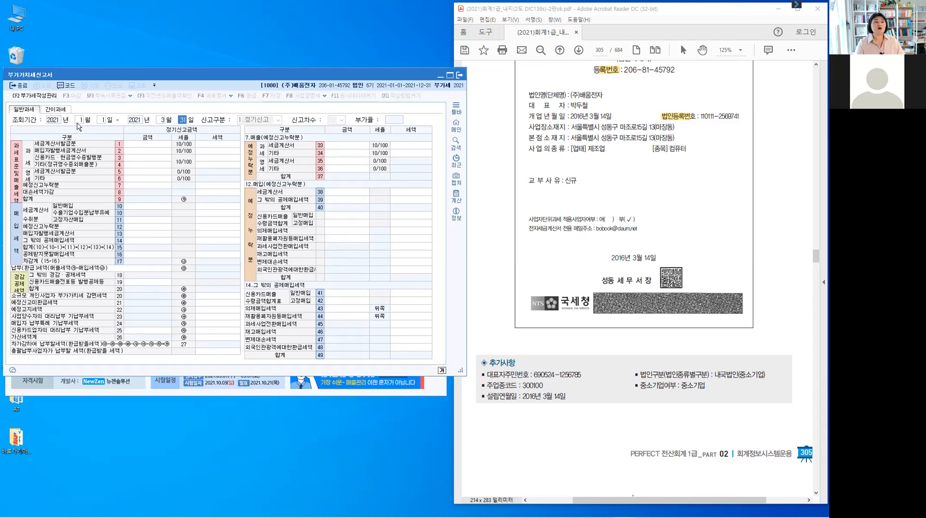
{"action": "key", "text": "Return"}
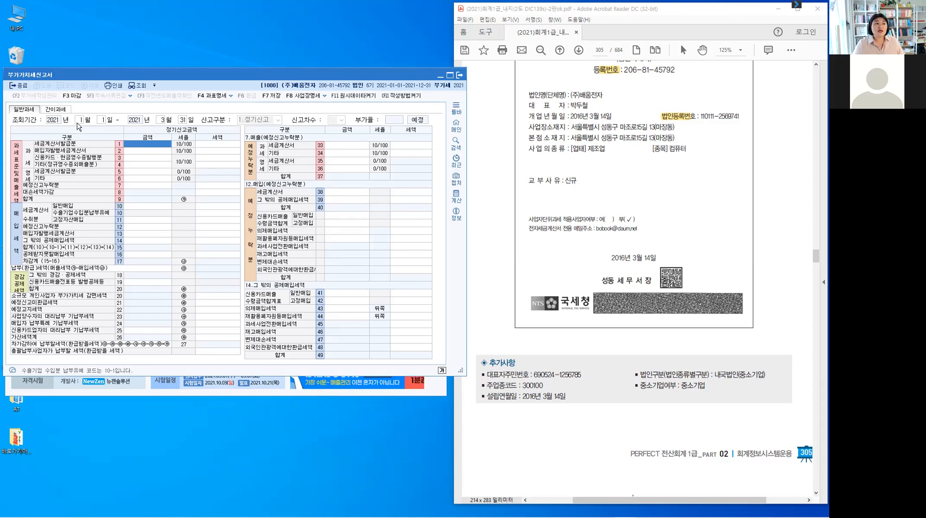
{"action": "left_click", "coordinate": [213, 97]}
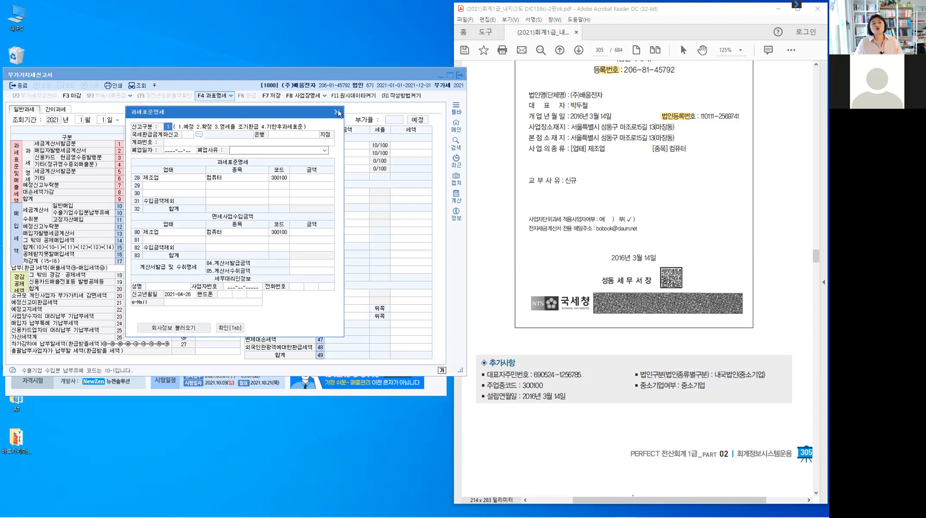
{"action": "key", "text": "Tab"}
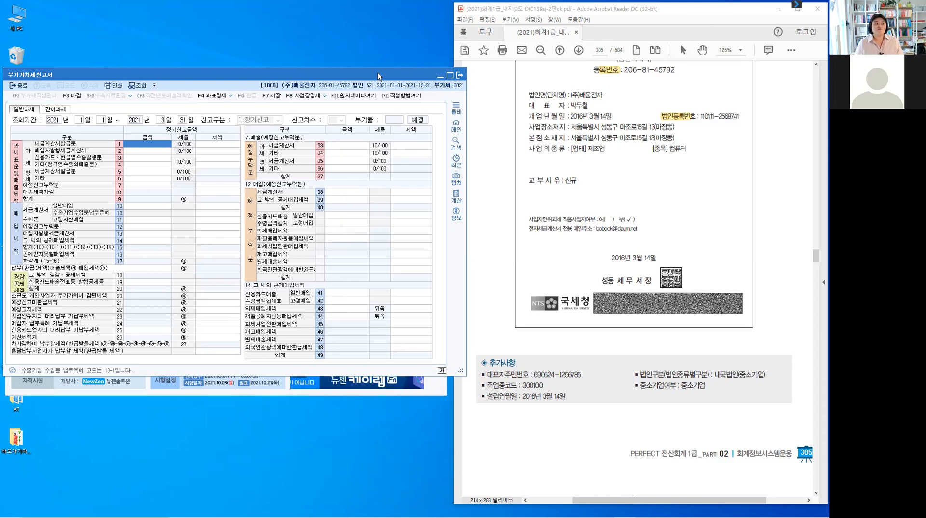
Move the form, check the line 2 and 4 amount cells, then close without saving.
{"action": "left_click_drag", "start_coordinate": [378, 76], "coordinate": [377, 113]}
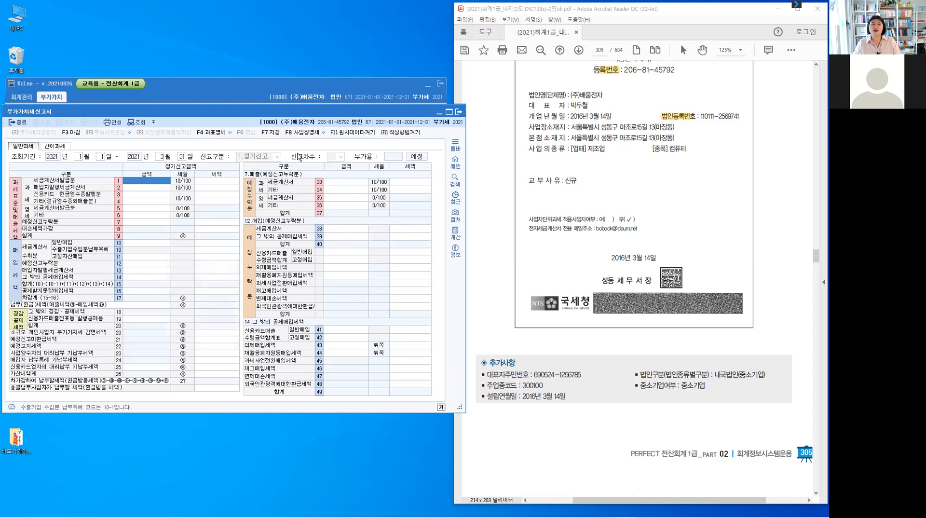
{"action": "left_click", "coordinate": [149, 200]}
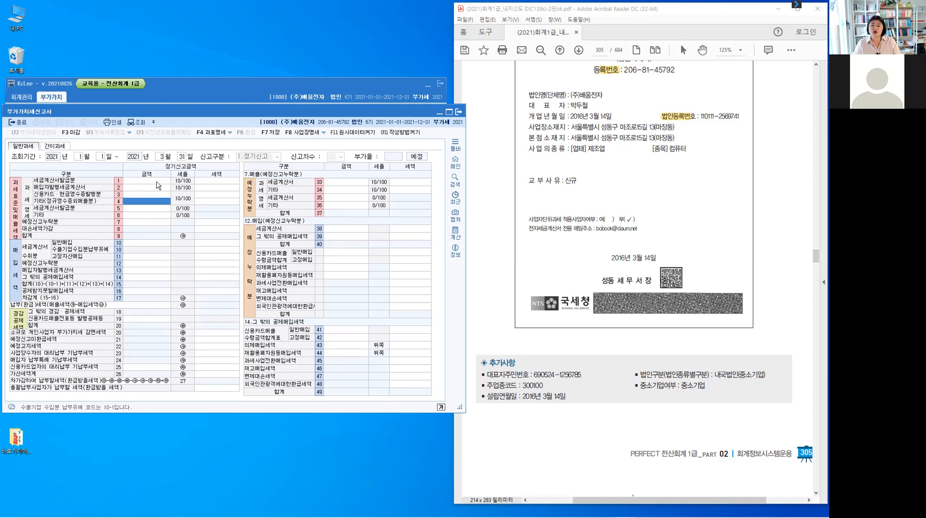
{"action": "left_click", "coordinate": [158, 186]}
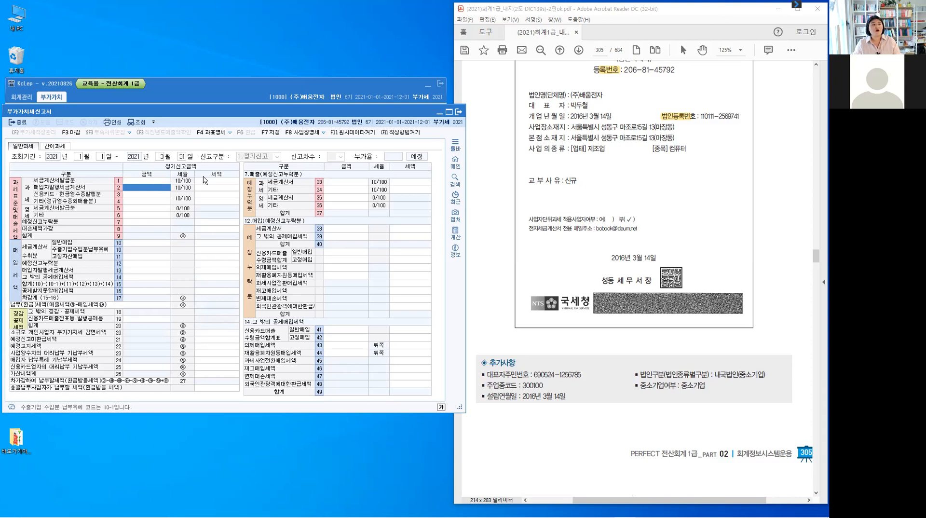
{"action": "left_click", "coordinate": [184, 156]}
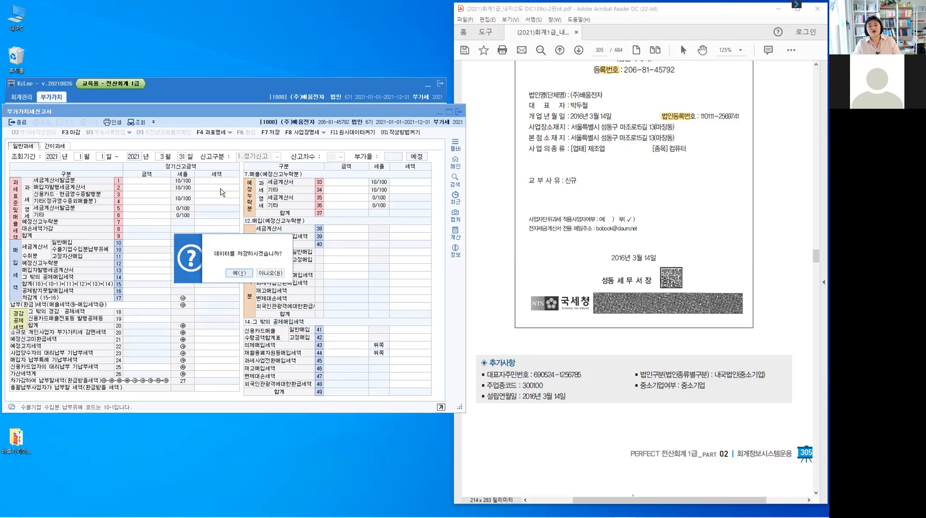
{"action": "left_click", "coordinate": [264, 274]}
{"action": "left_click", "coordinate": [182, 160]}
{"action": "left_click", "coordinate": [458, 112]}
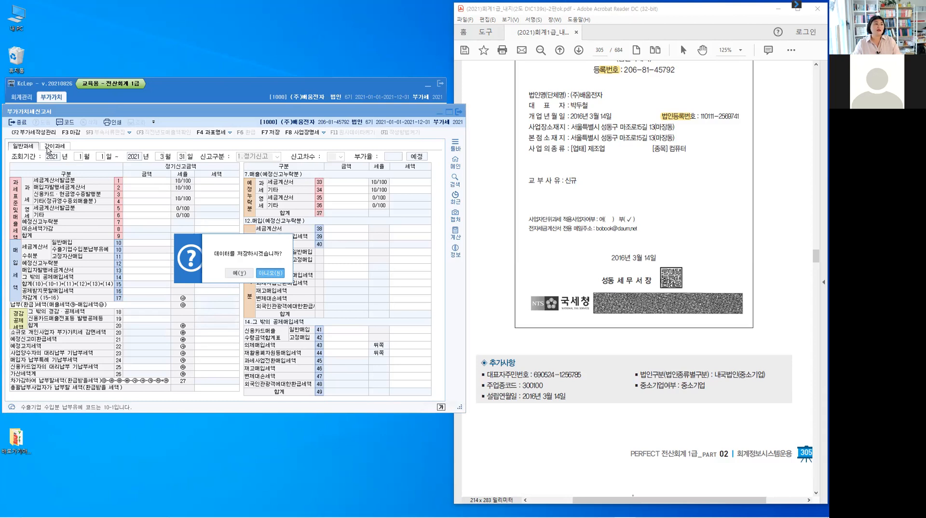
{"action": "key", "text": "Return"}
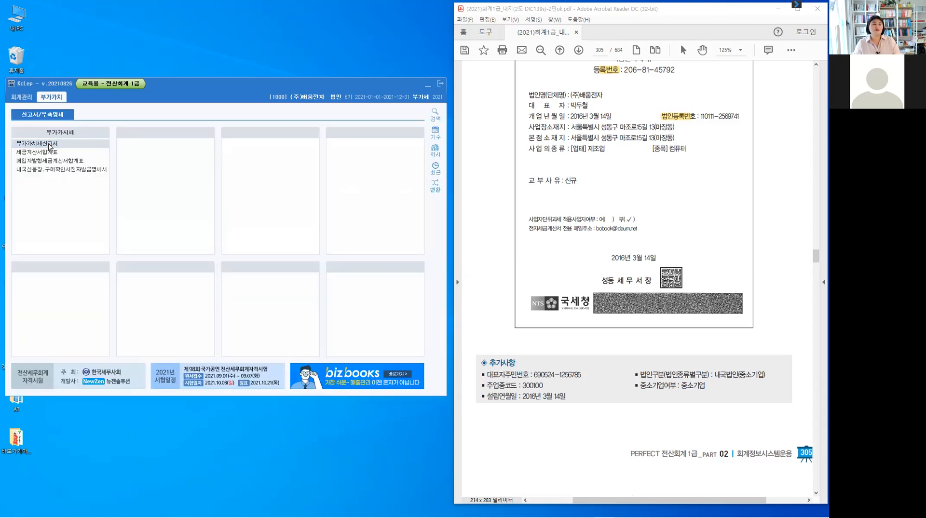
Reopen 부가가치세신고서 for January–March 2021 and open the F4 과표명세 details.
{"action": "left_click", "coordinate": [49, 144]}
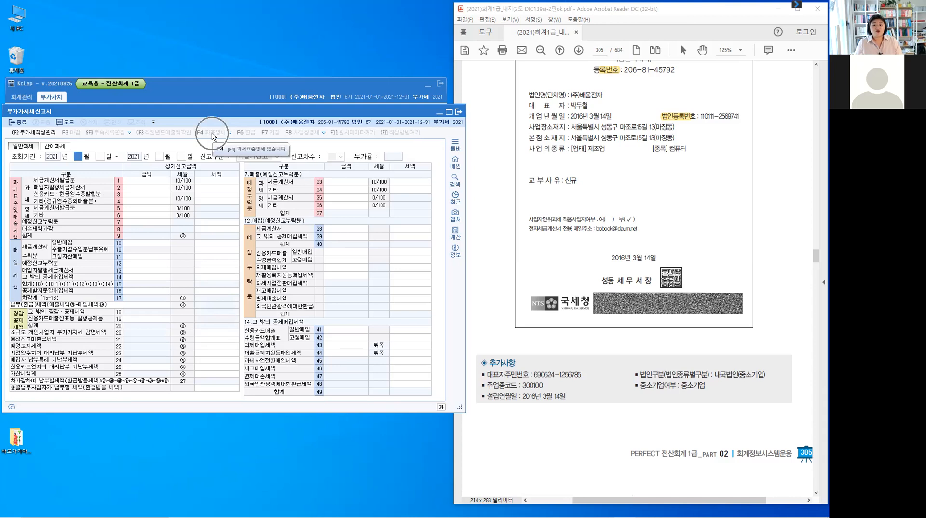
{"action": "type", "text": "1"}
{"action": "key", "text": "Return"}
{"action": "type", "text": "3"}
{"action": "key", "text": "Return"}
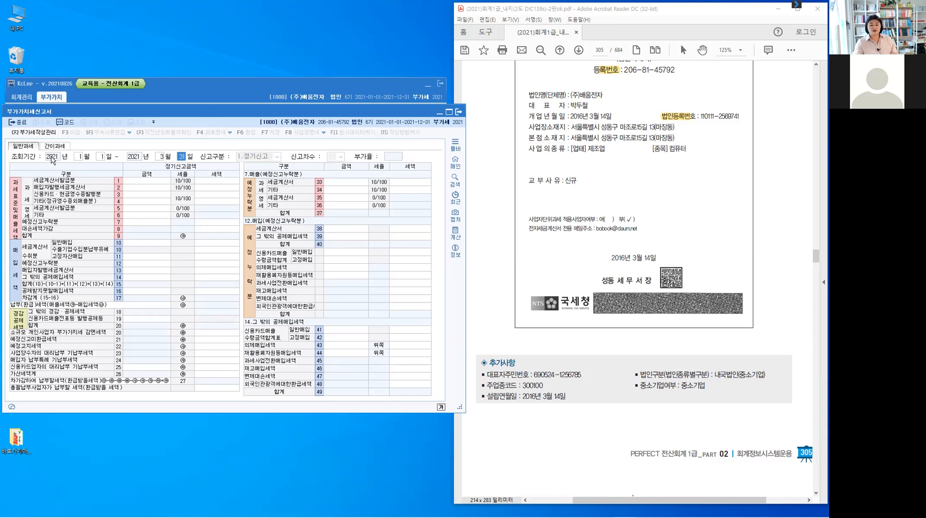
{"action": "key", "text": "Return"}
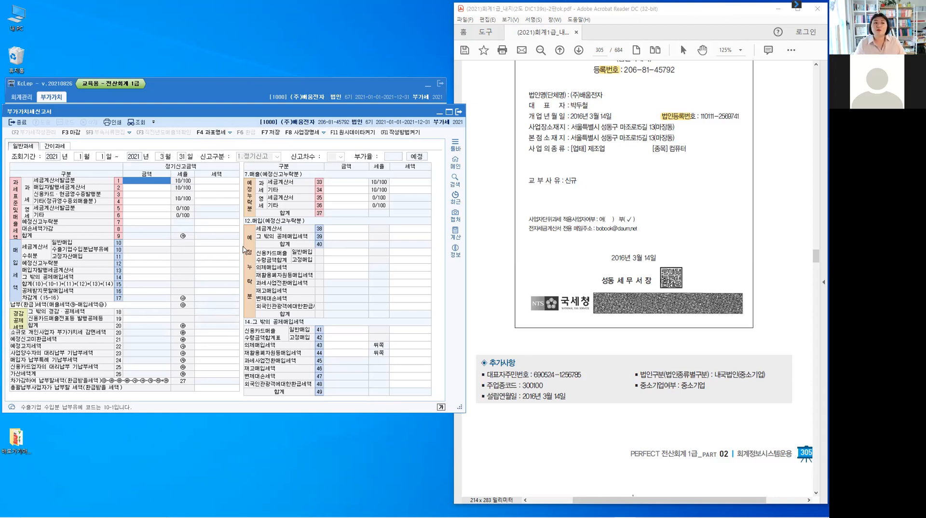
{"action": "key", "text": "F4"}
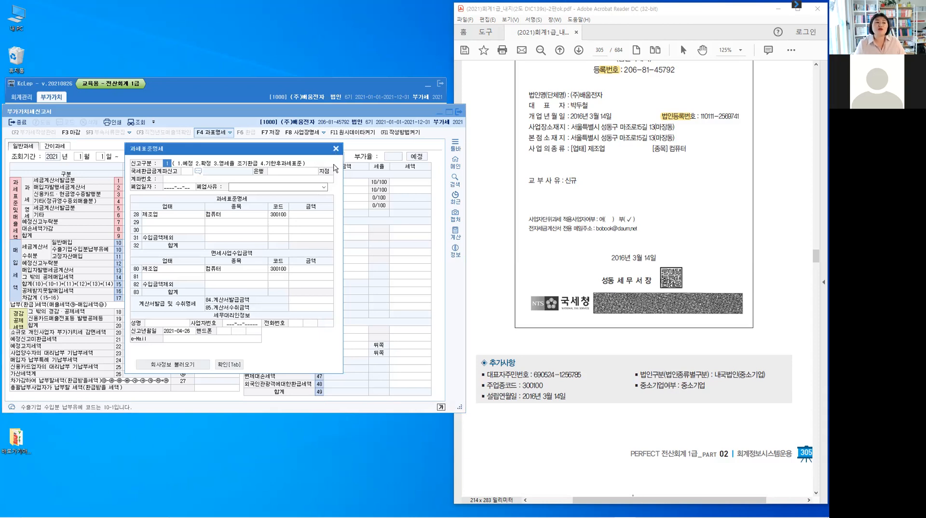
Close the 과세표준명세 window with Esc.
{"action": "key", "text": "Escape"}
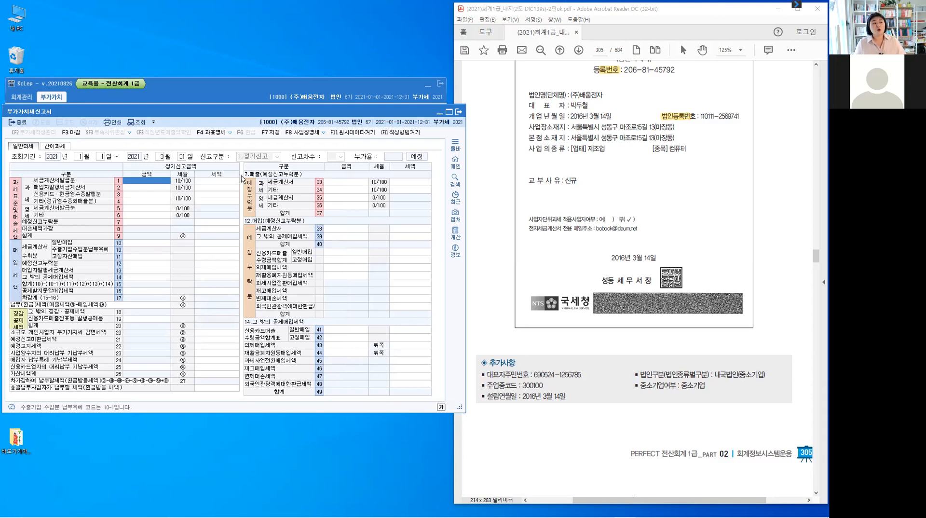
Minimize the 부가가치세신고서 window to the taskbar.
{"action": "left_click", "coordinate": [439, 115]}
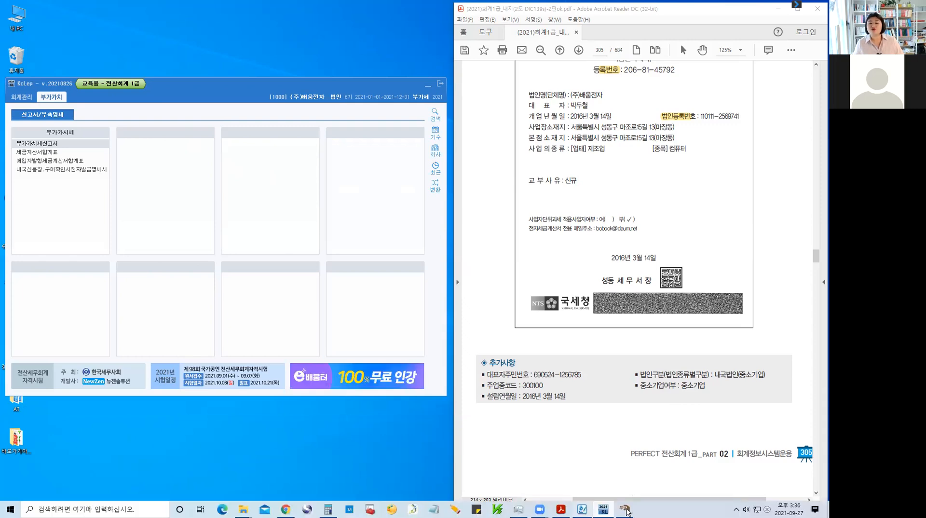
{"action": "mouse_move", "coordinate": [625, 511]}
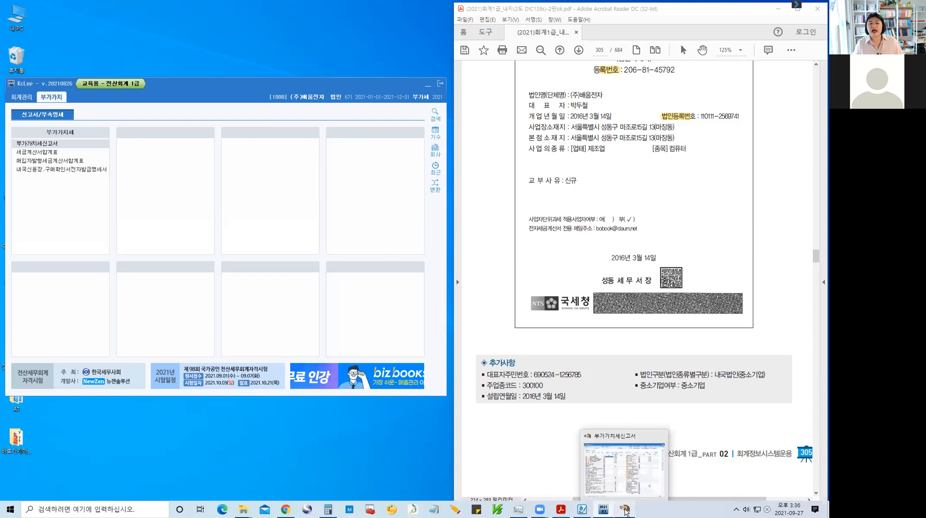
{"action": "left_click", "coordinate": [622, 512]}
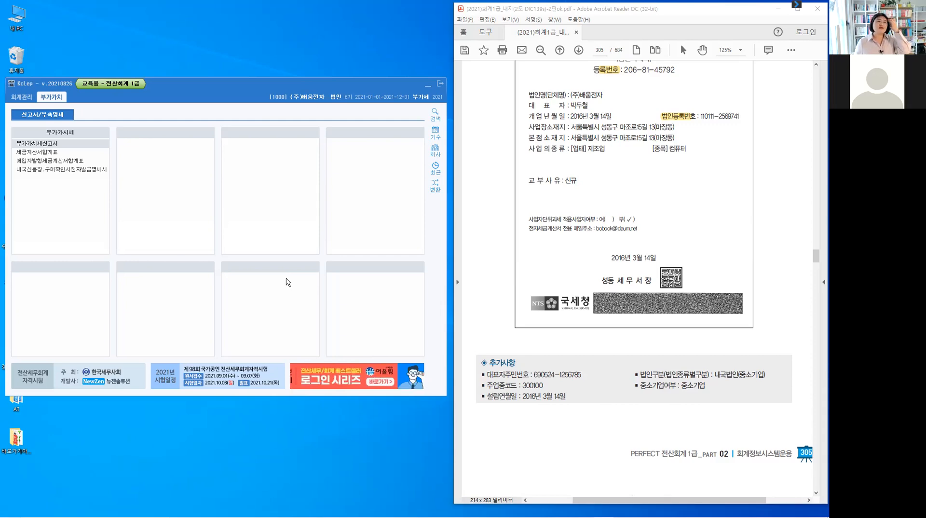
Switch to the 회계관리 menus and reopen 회사등록 for company 1000.
{"action": "left_click", "coordinate": [22, 98]}
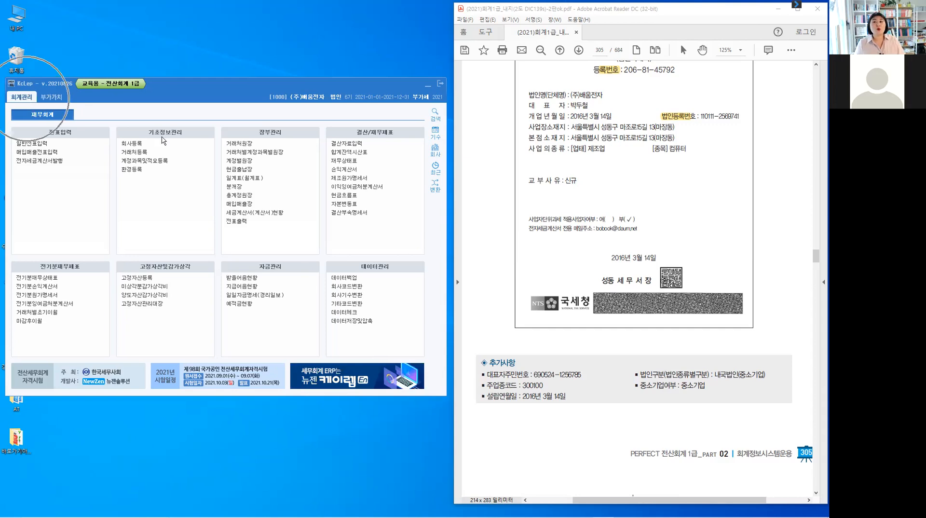
{"action": "left_click", "coordinate": [143, 145]}
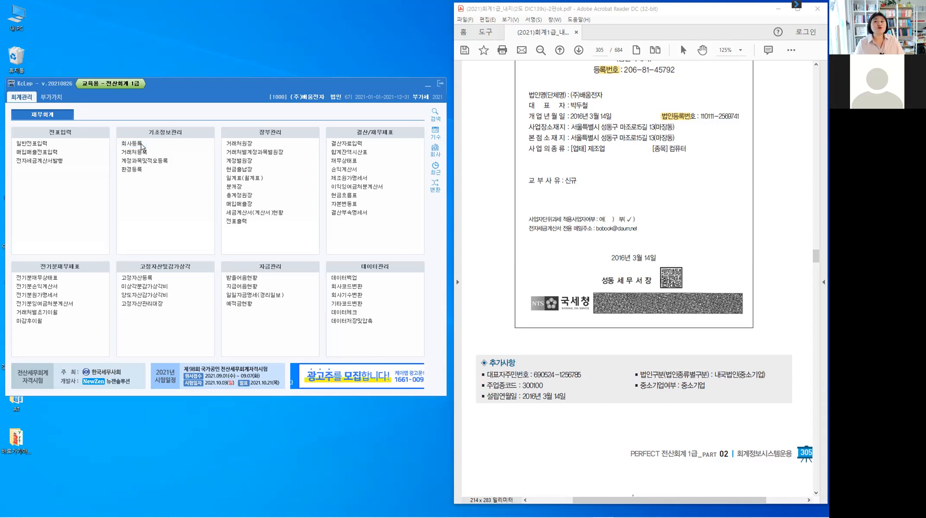
{"action": "left_click", "coordinate": [142, 146]}
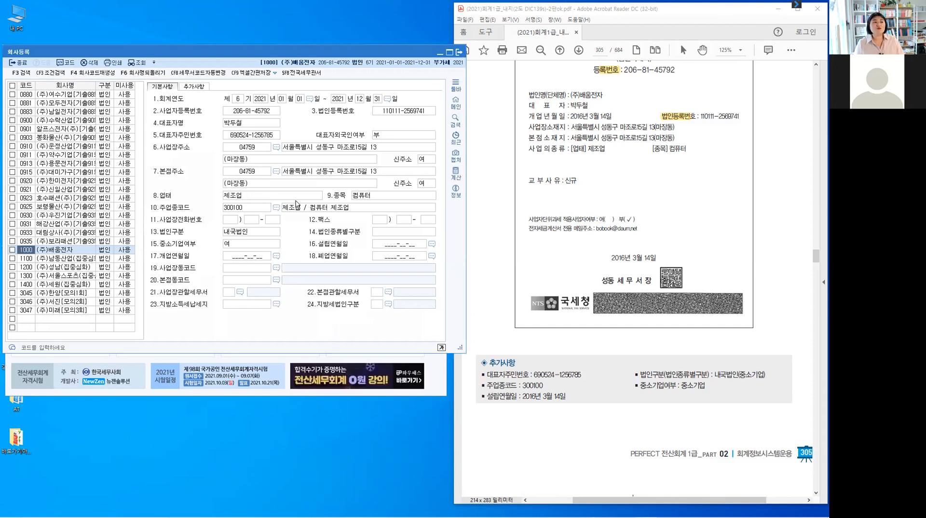
Enter the business phone number and the three-part fax number in 회사등록.
{"action": "left_click", "coordinate": [231, 221]}
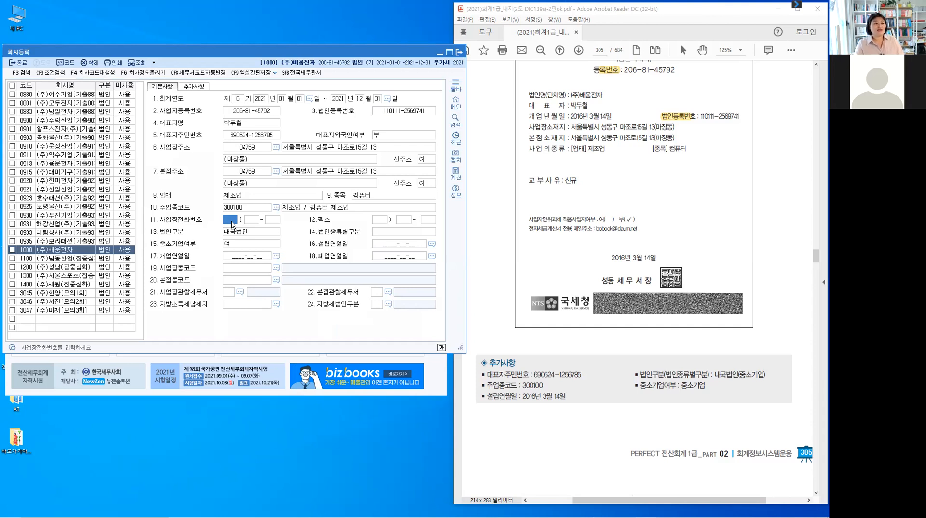
{"action": "type", "text": "02 ) 123 - "}
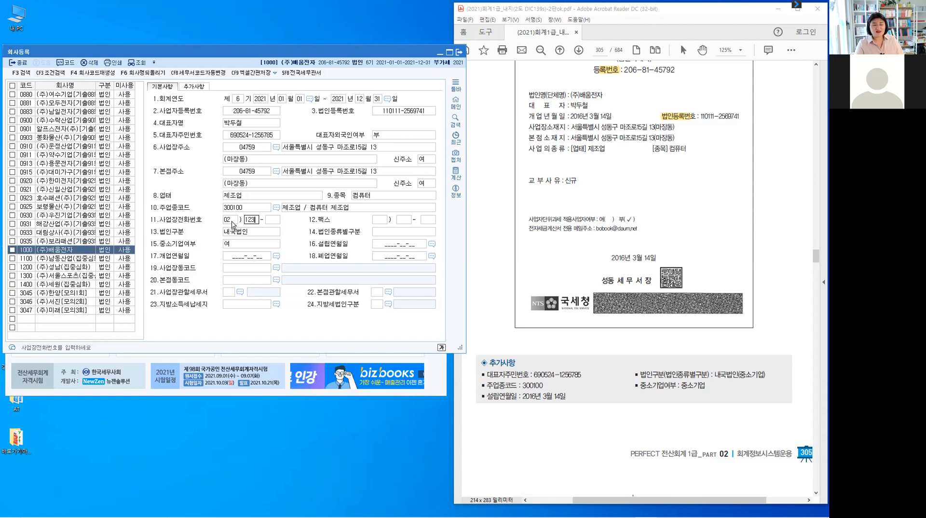
{"action": "type", "text": "134"}
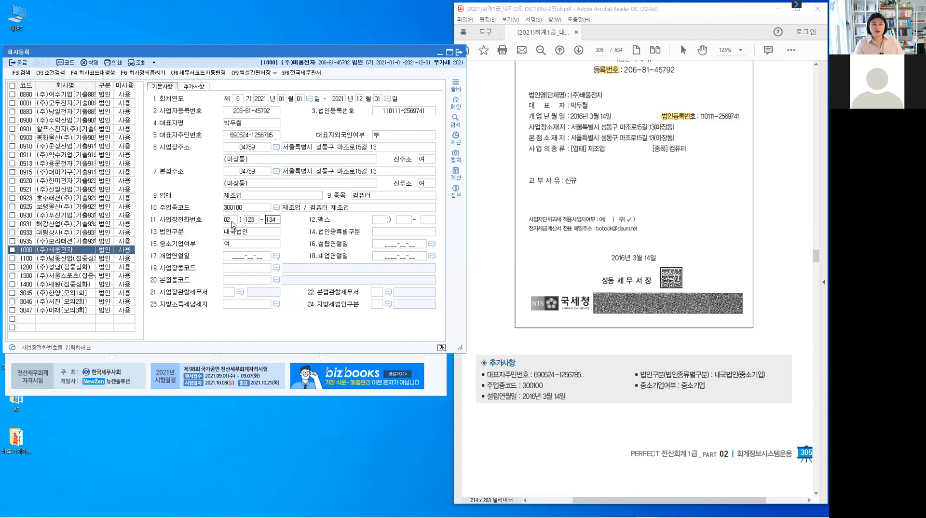
{"action": "key", "text": "Return"}
{"action": "type", "text": "02"}
{"action": "key", "text": "Return"}
{"action": "type", "text": "123"}
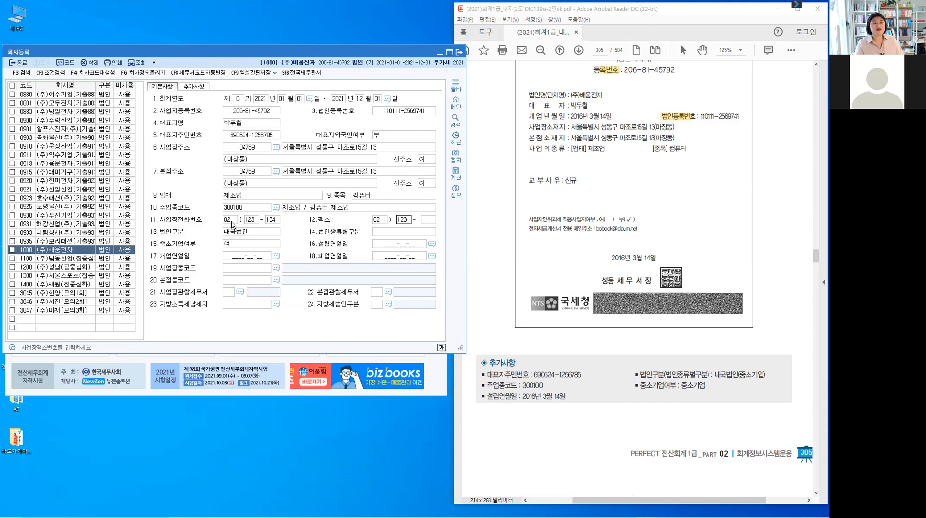
{"action": "key", "text": "Return"}
{"action": "type", "text": "1235"}
{"action": "key", "text": "Return"}
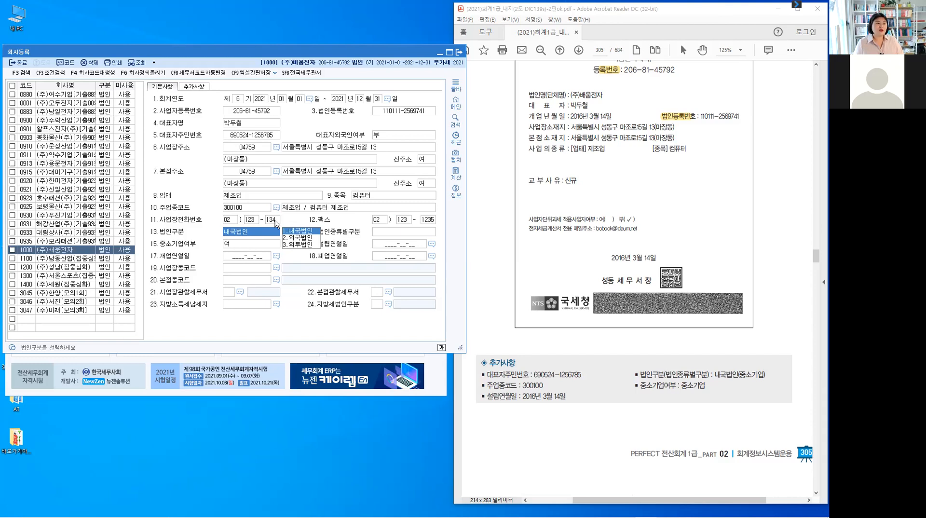
Correct the last part of the business phone number and advance to the corporation type.
{"action": "left_click", "coordinate": [274, 224]}
{"action": "type", "text": "1"}
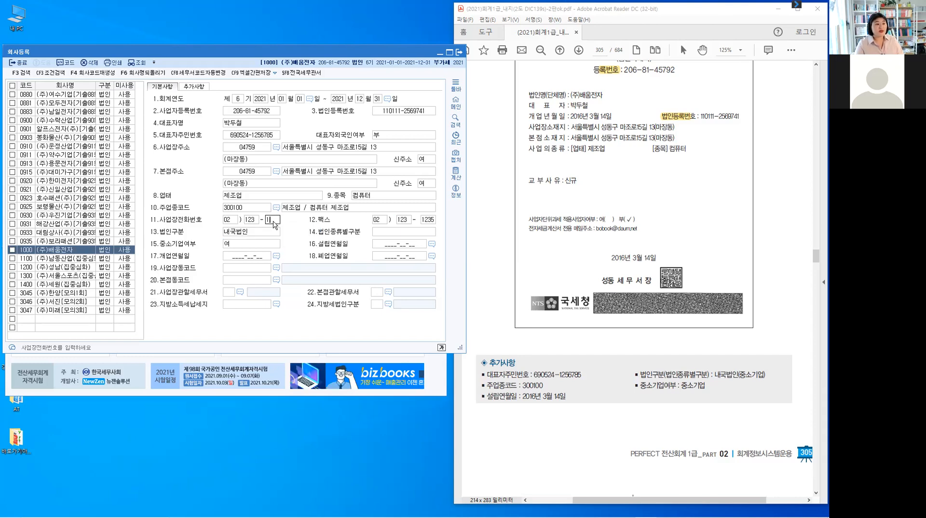
{"action": "type", "text": "234"}
{"action": "key", "text": "Return"}
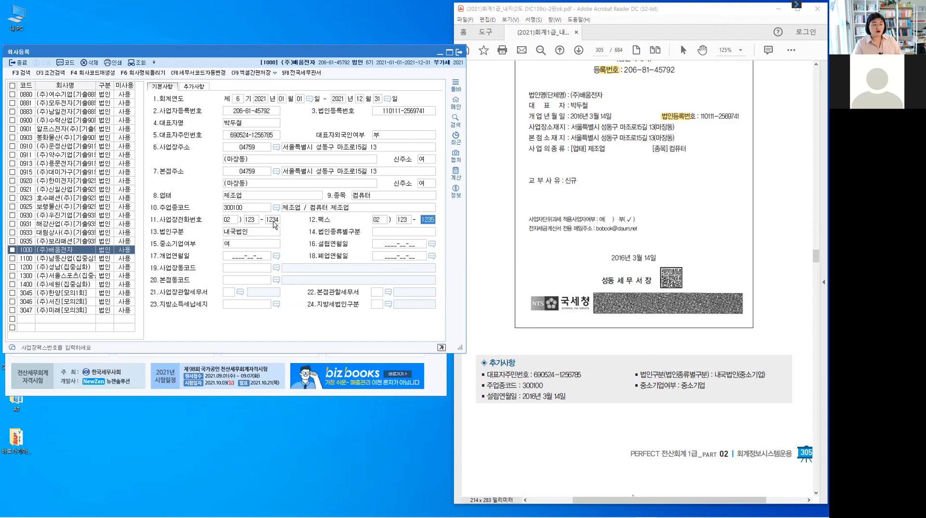
{"action": "key", "text": "Return"}
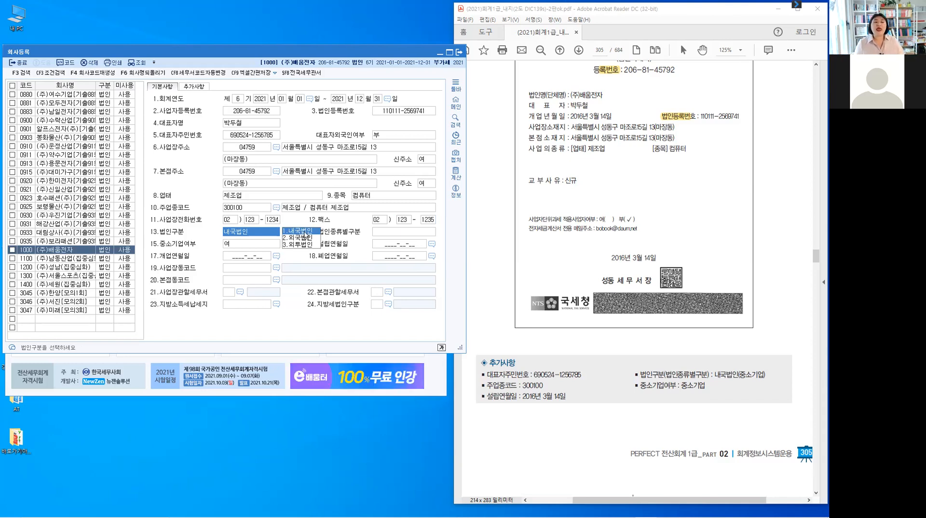
Keep 13.법인구분 as 1.내국법인 and select 5.중소기업 for 14.법인종류별구분.
{"action": "left_click", "coordinate": [303, 231]}
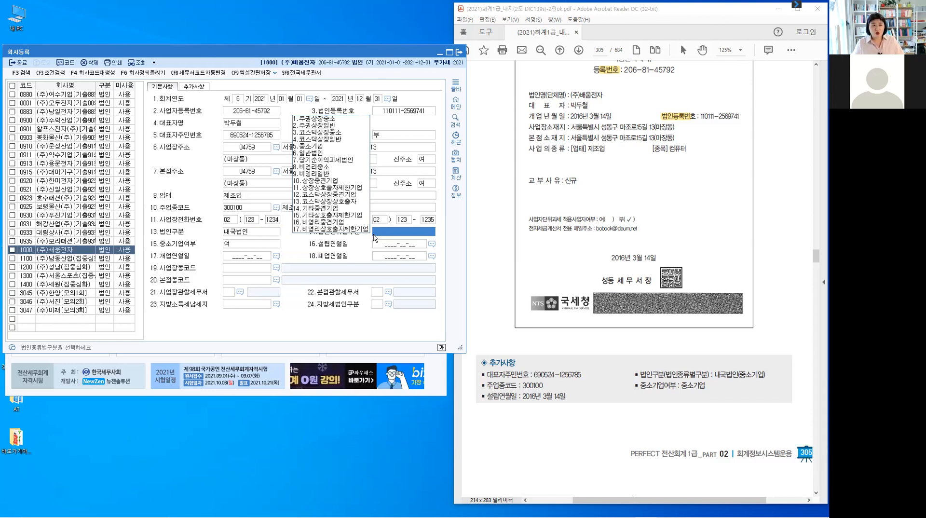
{"action": "left_click", "coordinate": [315, 146]}
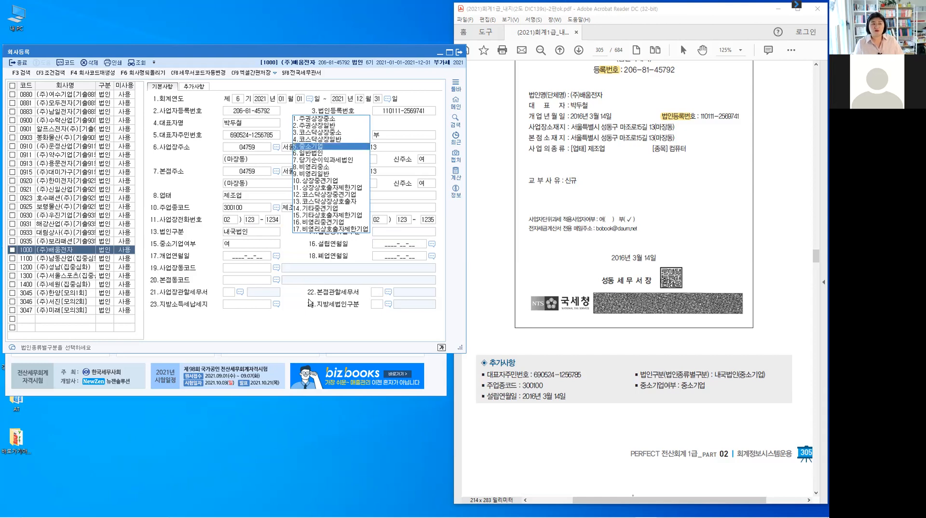
{"action": "key", "text": "Return"}
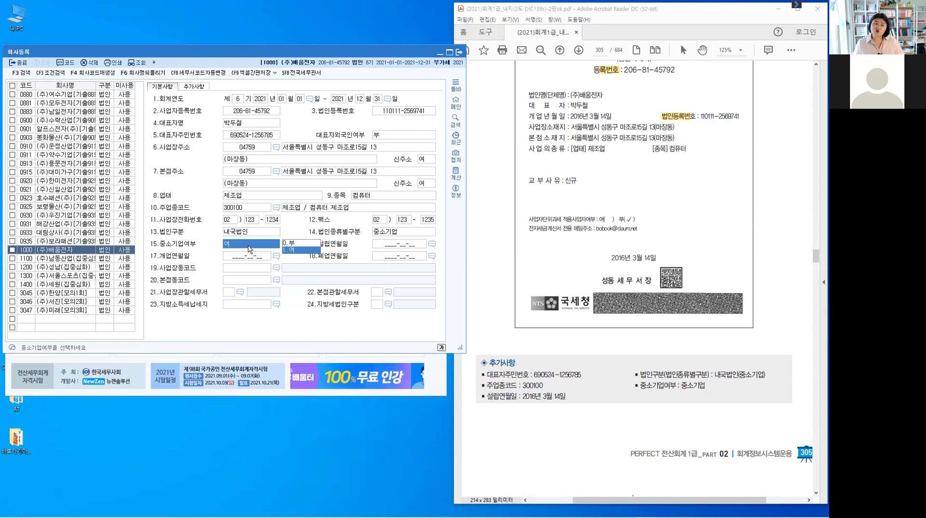
{"action": "left_click", "coordinate": [384, 233]}
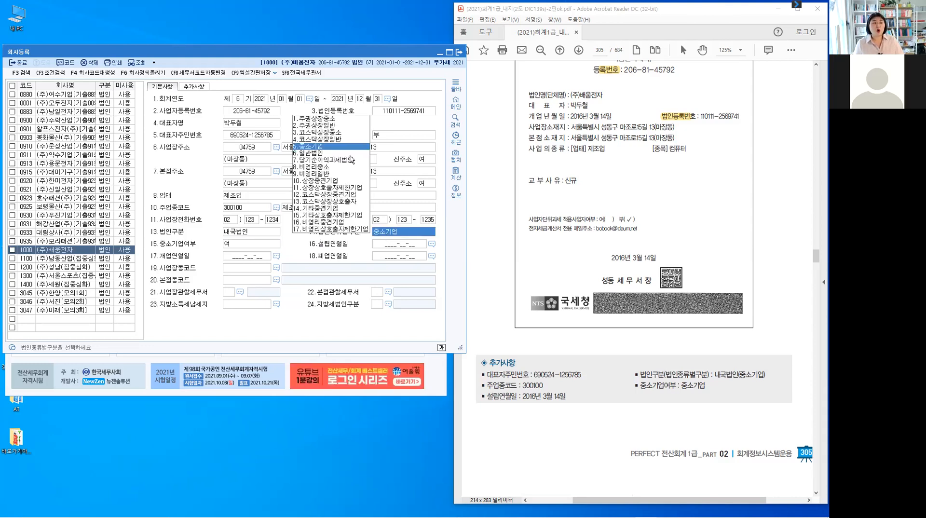
{"action": "left_click", "coordinate": [252, 235]}
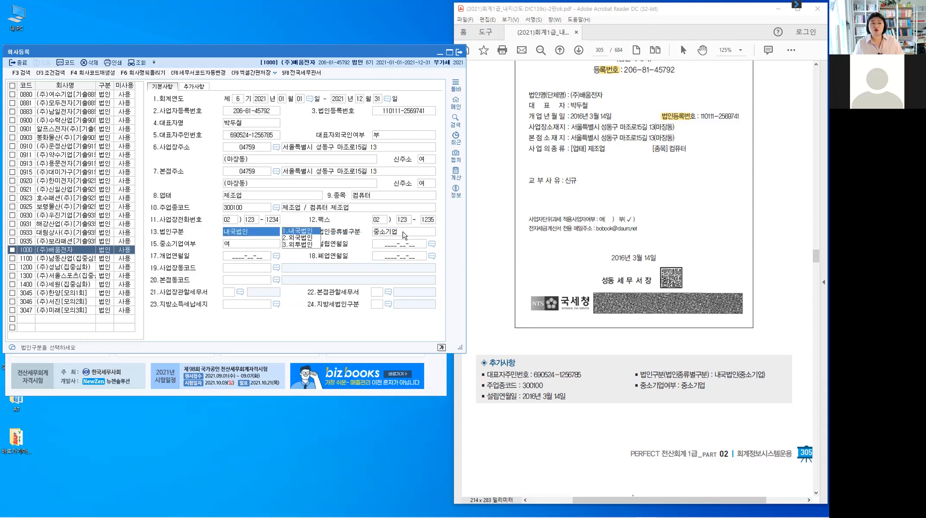
{"action": "left_click", "coordinate": [404, 235]}
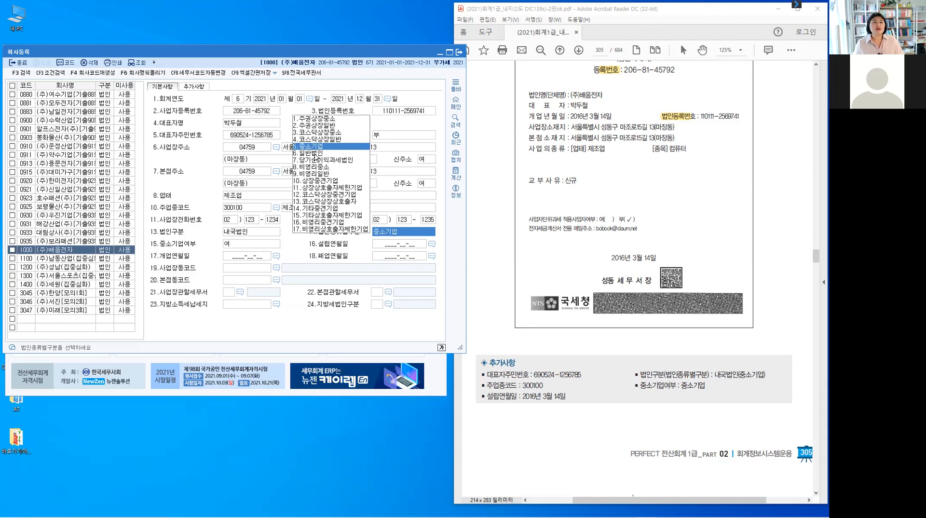
{"action": "left_click", "coordinate": [316, 156]}
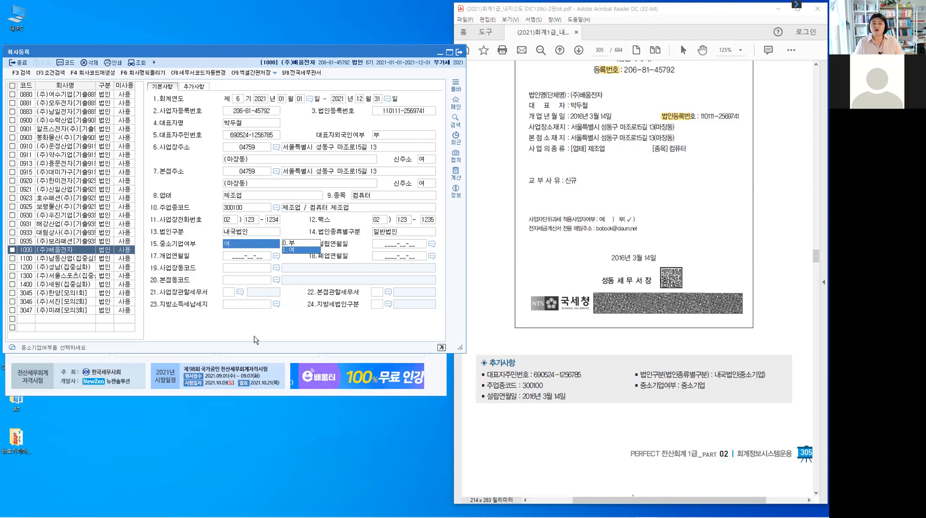
{"action": "key", "text": "0"}
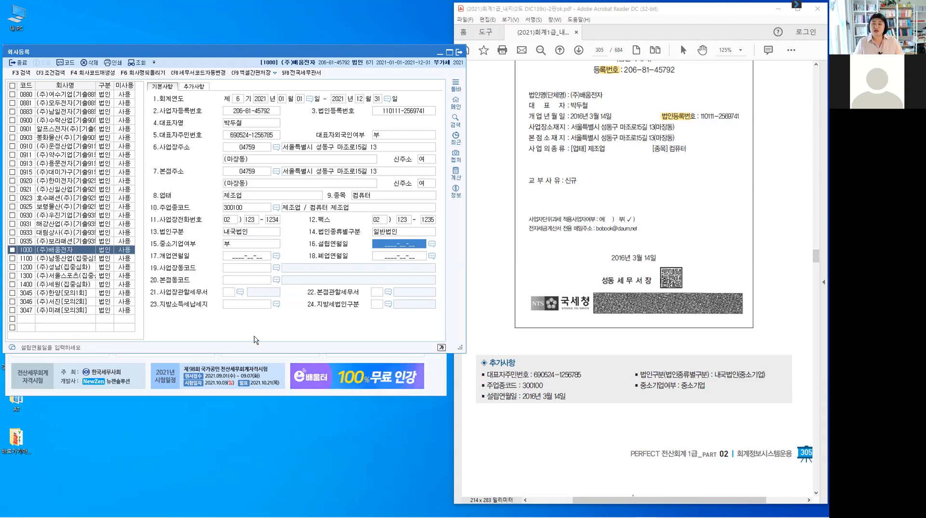
{"action": "left_click", "coordinate": [409, 233]}
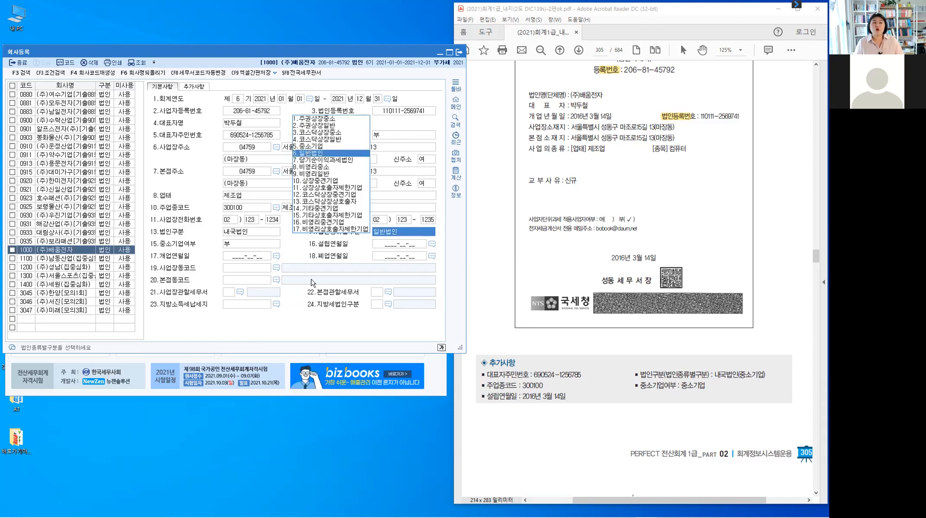
{"action": "key", "text": "5"}
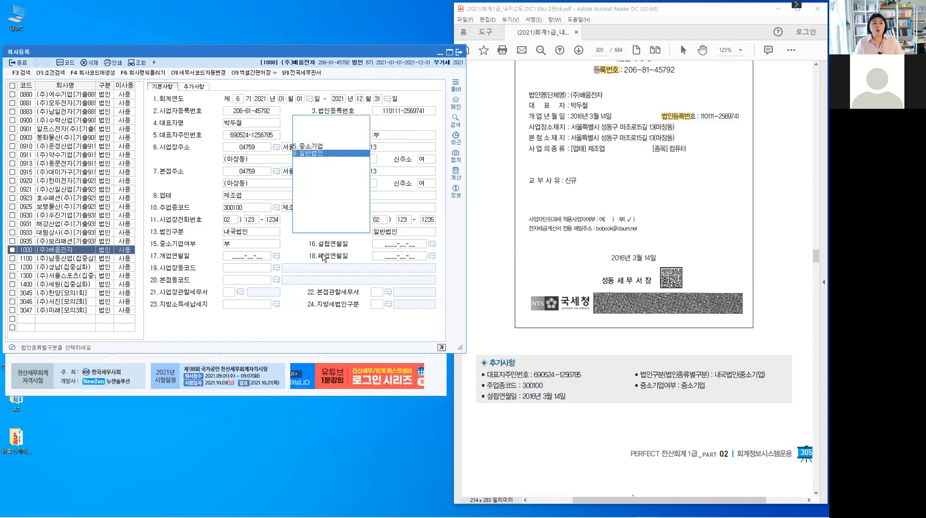
{"action": "key", "text": "Return"}
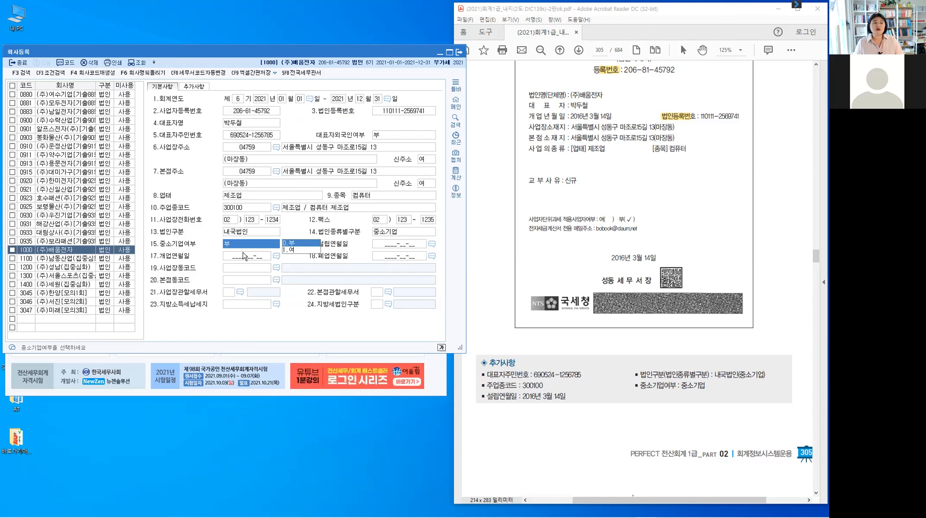
{"action": "left_click", "coordinate": [291, 250]}
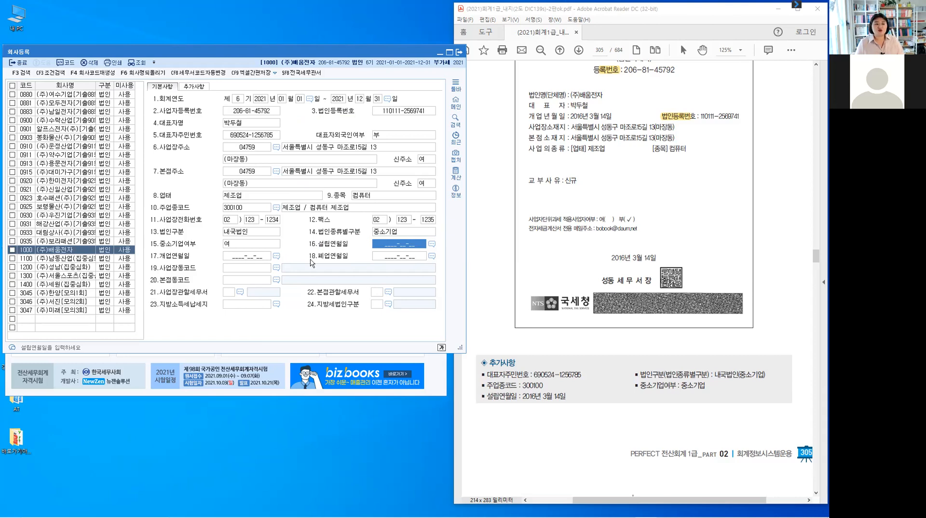
Enter 2016-03-14 as both the establishment date and the business opening date.
{"action": "left_click", "coordinate": [562, 402]}
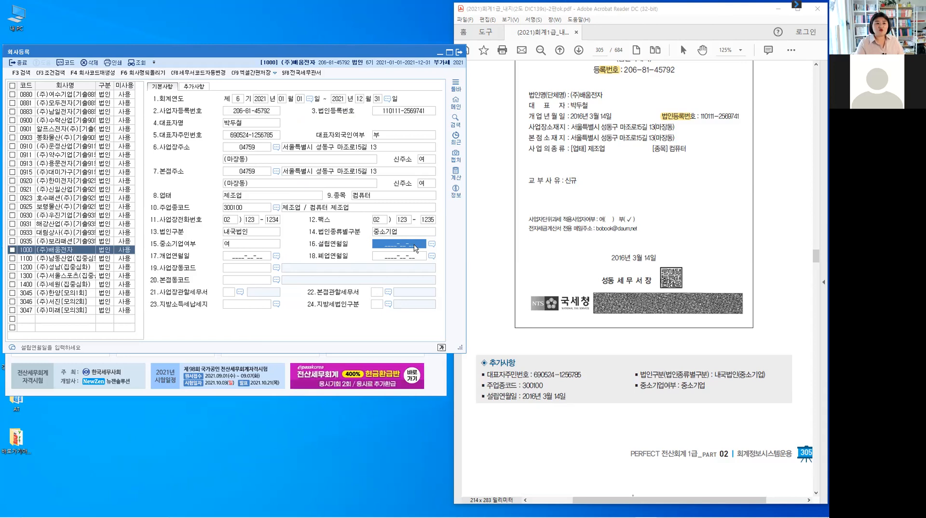
{"action": "type", "text": "2016-0"}
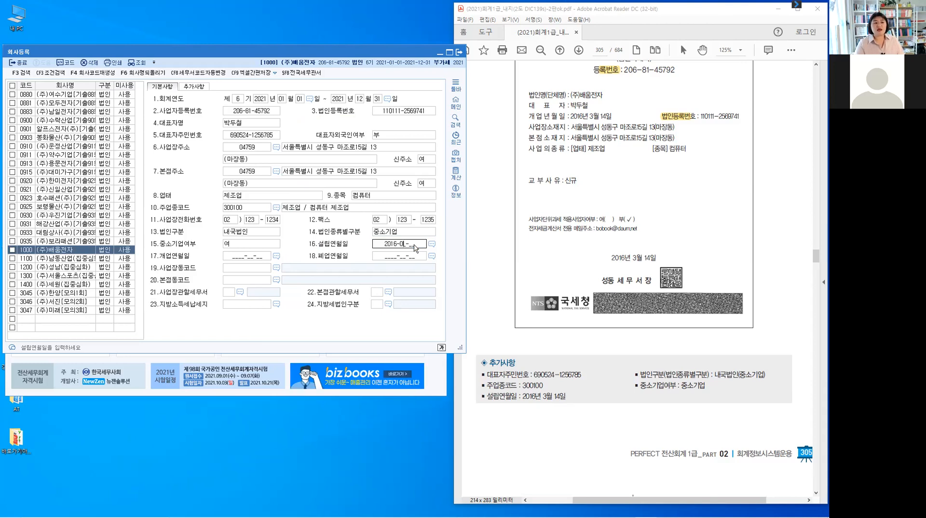
{"action": "type", "text": "3-14"}
{"action": "key", "text": "Return"}
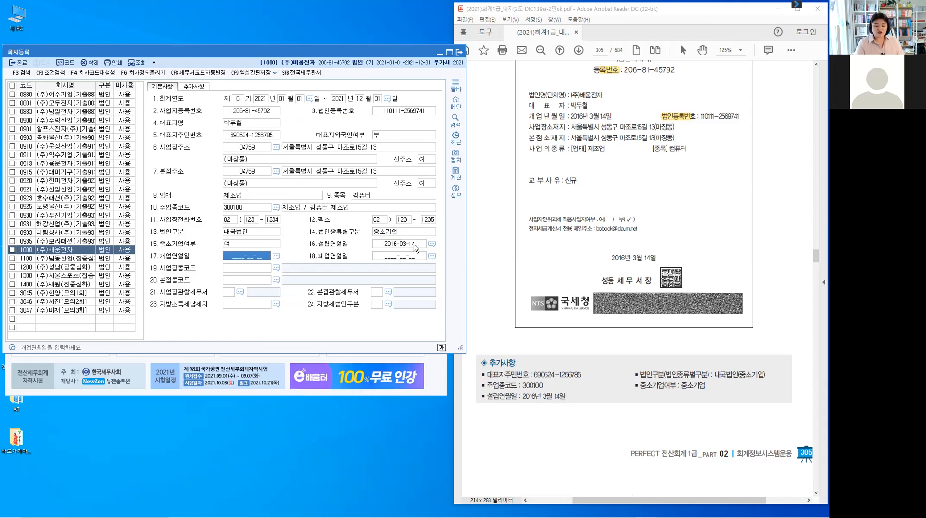
{"action": "type", "text": "2016-0"}
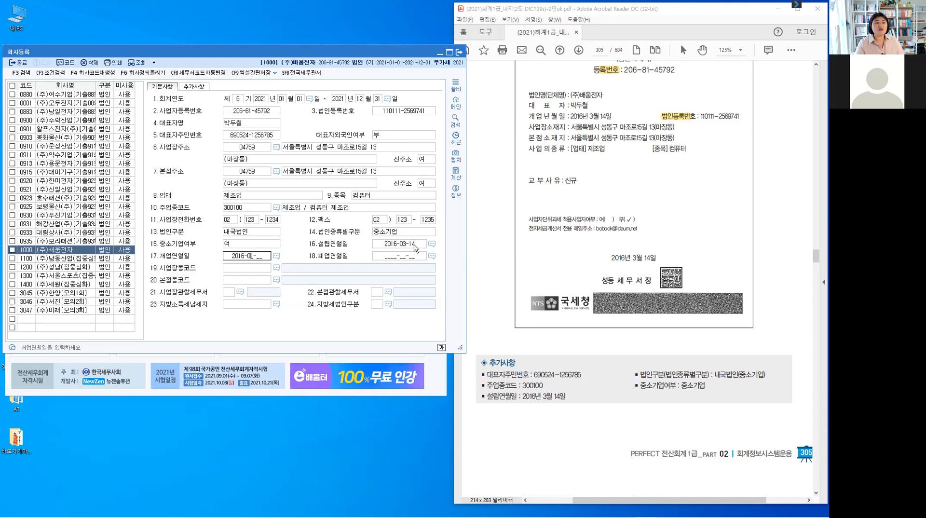
{"action": "type", "text": "3-14"}
{"action": "key", "text": "Return"}
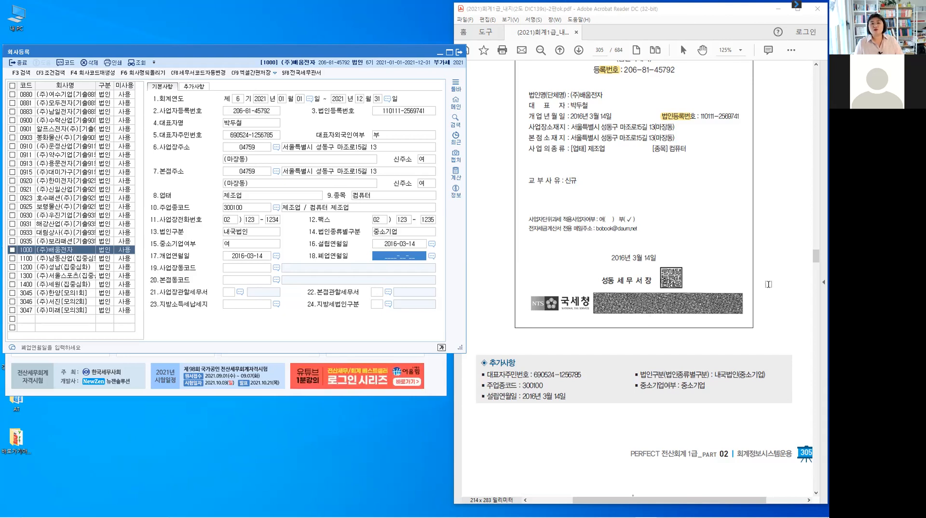
{"action": "scroll", "coordinate": [768, 284], "scroll_direction": "up", "scroll_amount": 2}
{"action": "scroll", "coordinate": [739, 322], "scroll_direction": "up", "scroll_amount": 3}
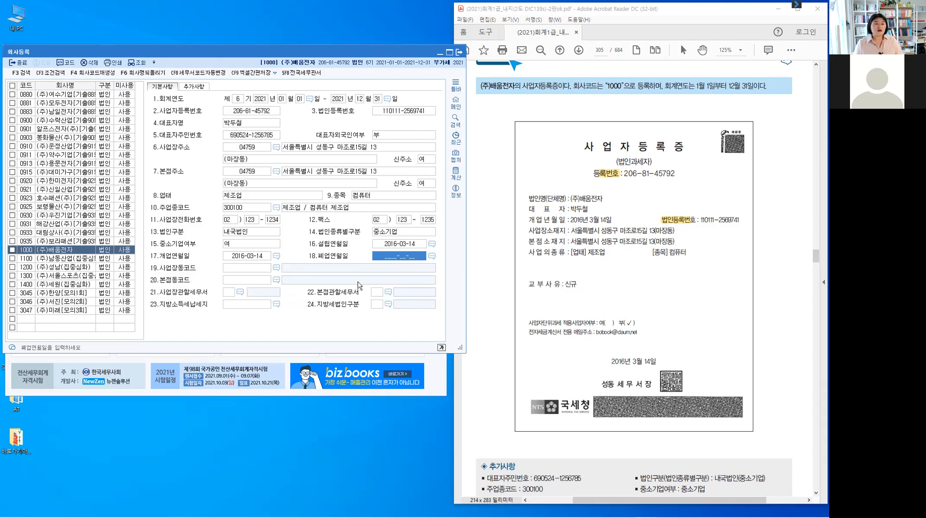
{"action": "left_click", "coordinate": [239, 268]}
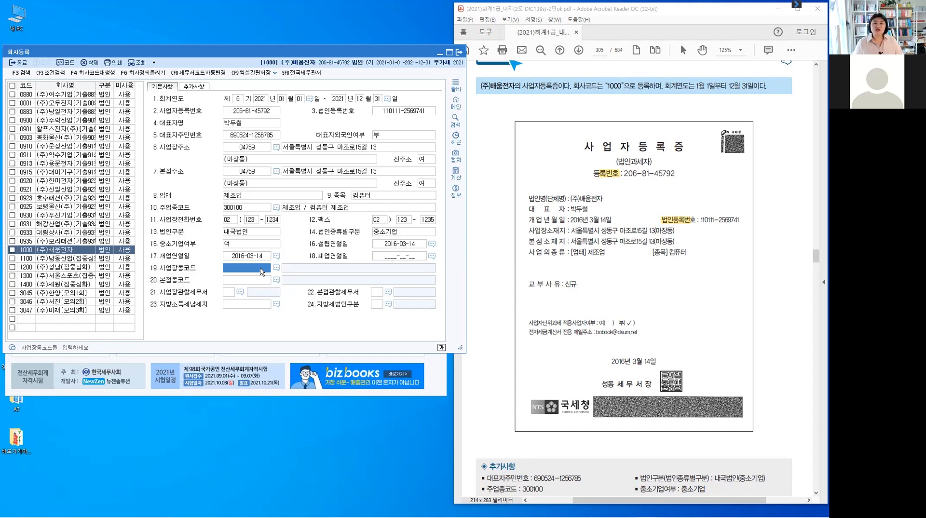
Check the registration certificate PDF, then open the 동코드도움 lookup for 19.사업장동코드.
{"action": "left_click", "coordinate": [767, 326]}
{"action": "scroll", "coordinate": [767, 325], "scroll_direction": "down", "scroll_amount": 3}
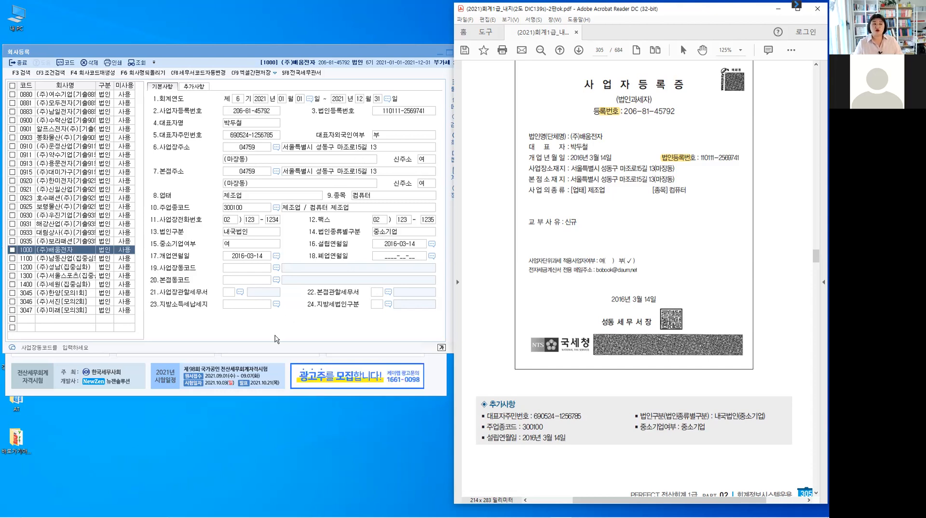
{"action": "left_click", "coordinate": [252, 270]}
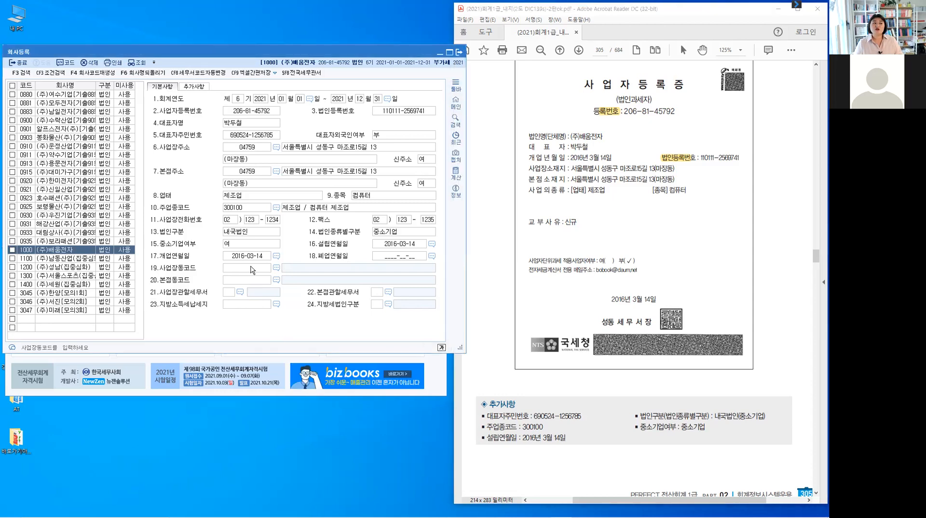
{"action": "left_click", "coordinate": [252, 268]}
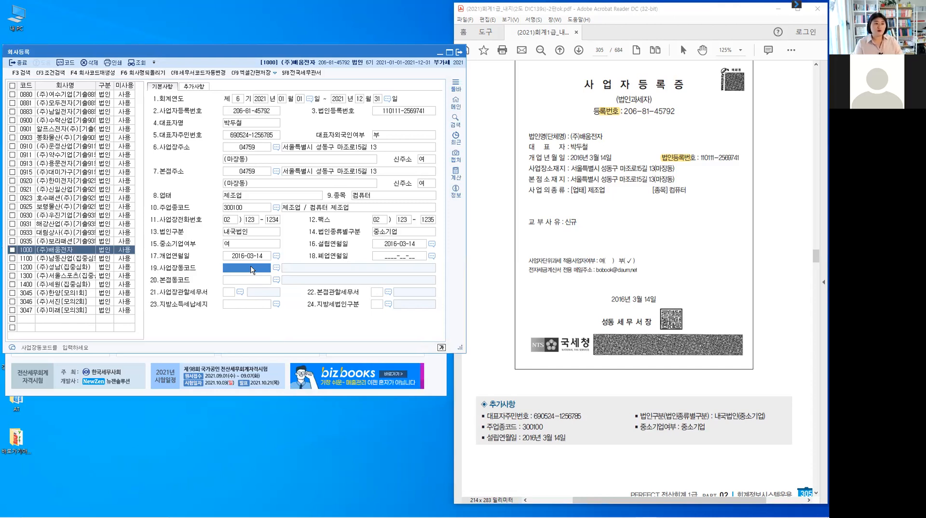
{"action": "key", "text": "F2"}
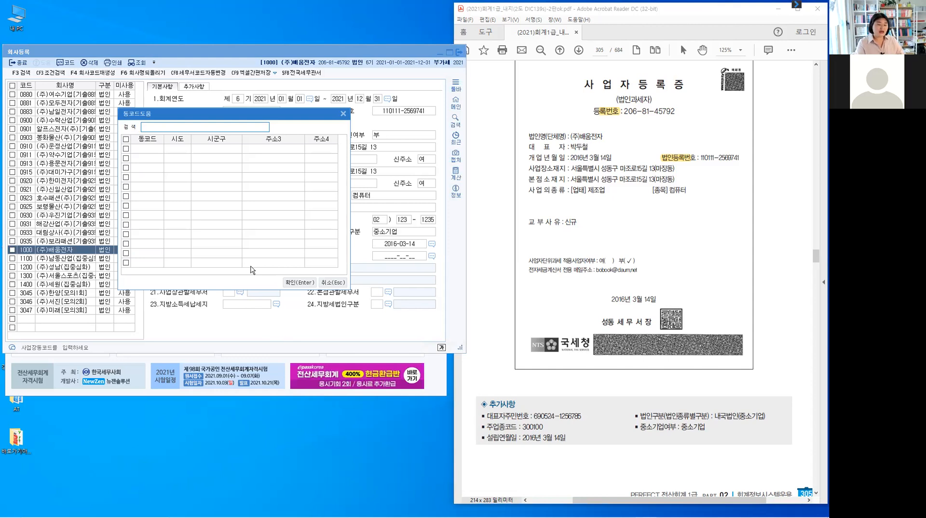
{"action": "type", "text": "마조"}
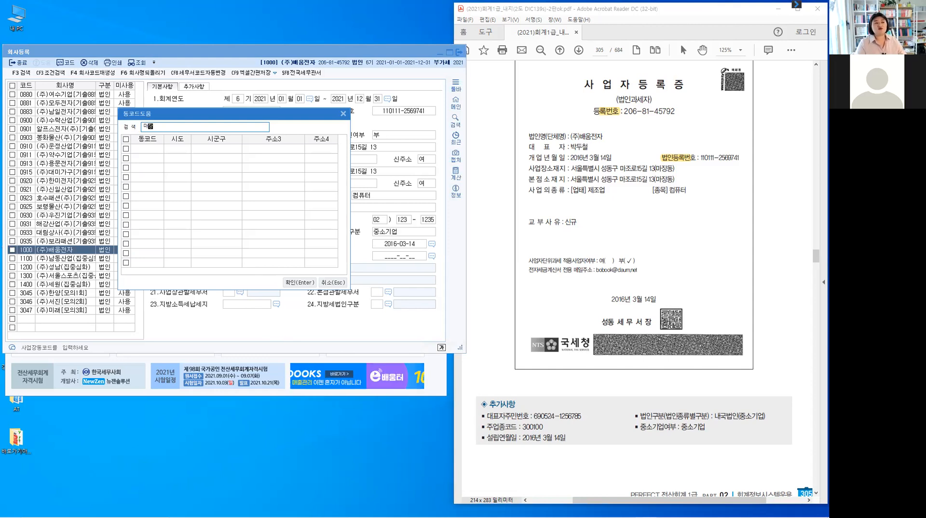
{"action": "key", "text": "Return"}
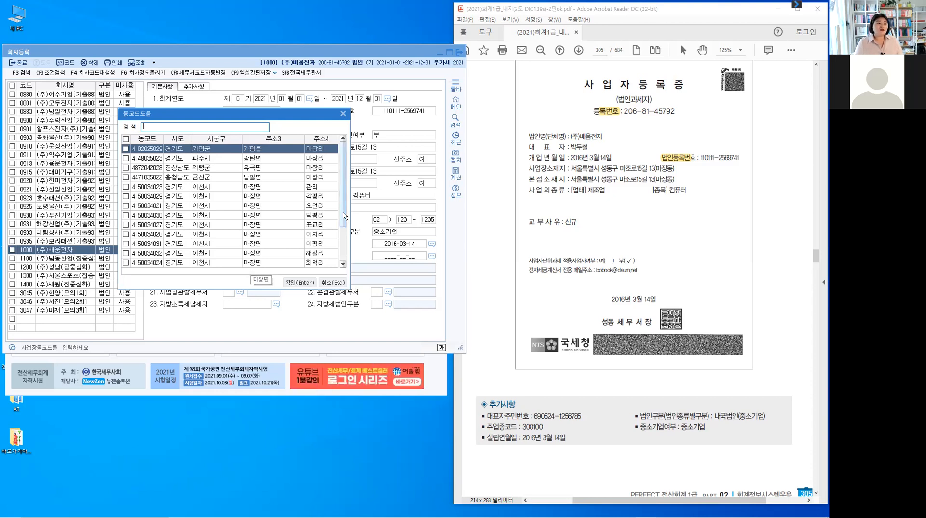
{"action": "scroll", "coordinate": [344, 216], "scroll_direction": "down", "scroll_amount": 2}
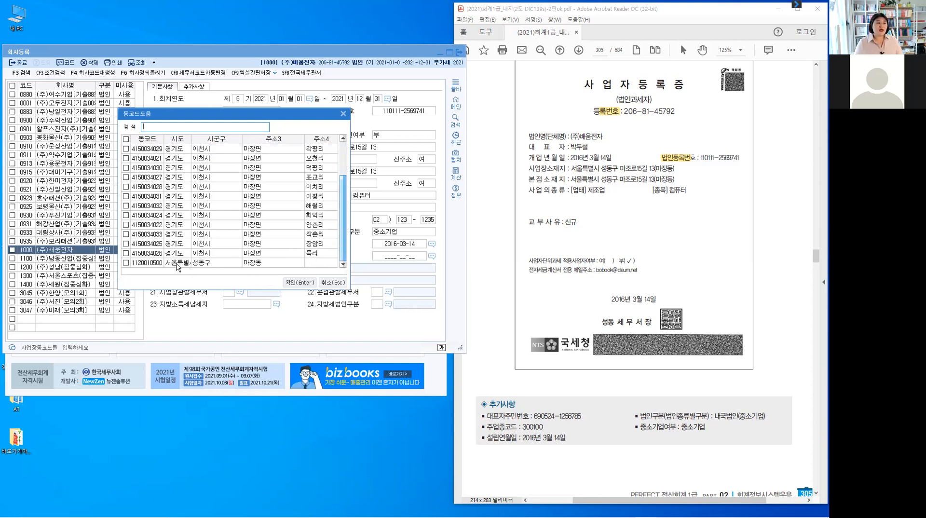
{"action": "left_click", "coordinate": [181, 263]}
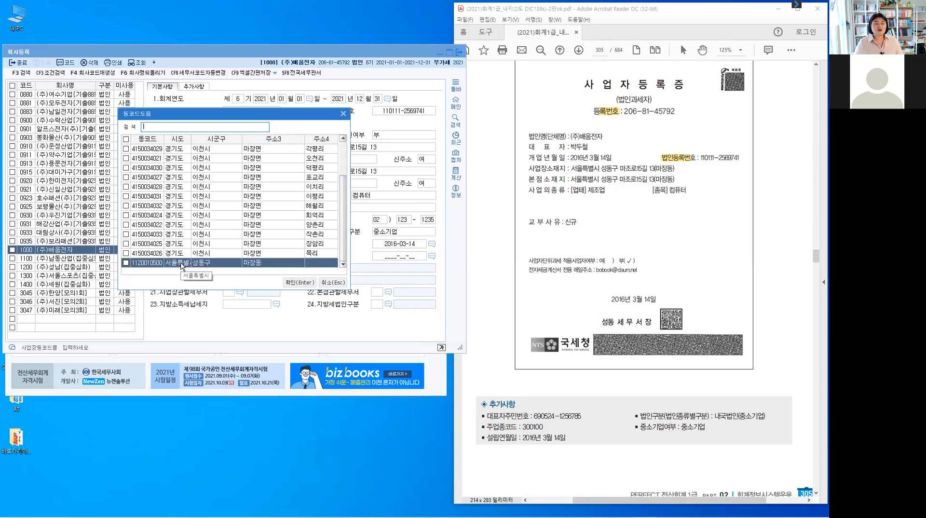
{"action": "left_click", "coordinate": [125, 264]}
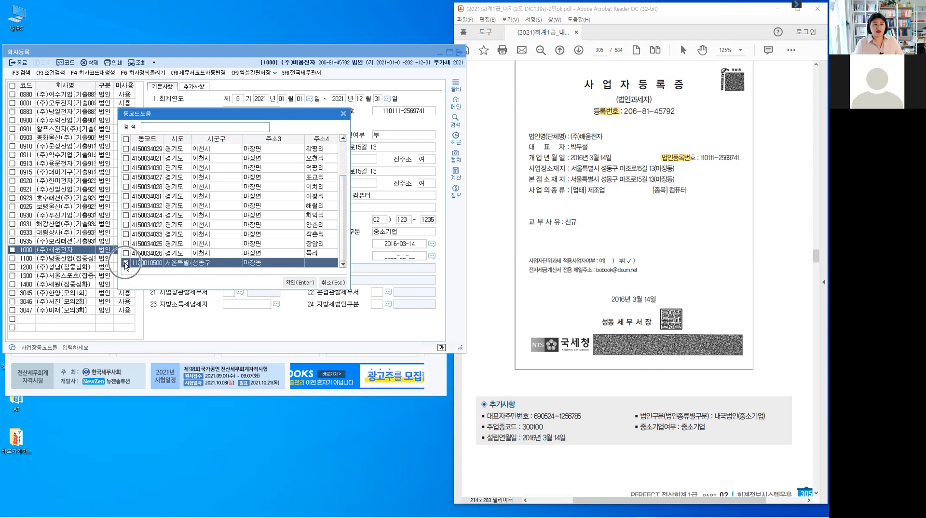
{"action": "left_click", "coordinate": [298, 283]}
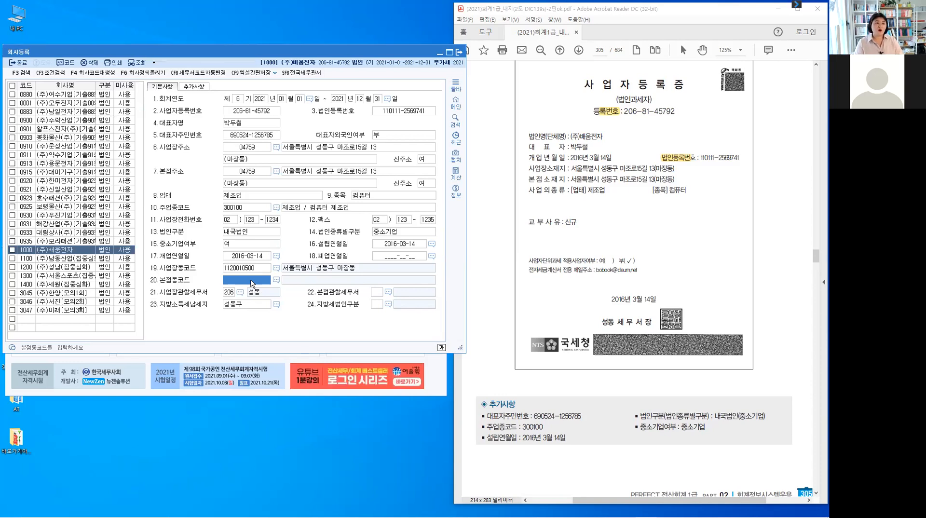
{"action": "key", "text": "F2"}
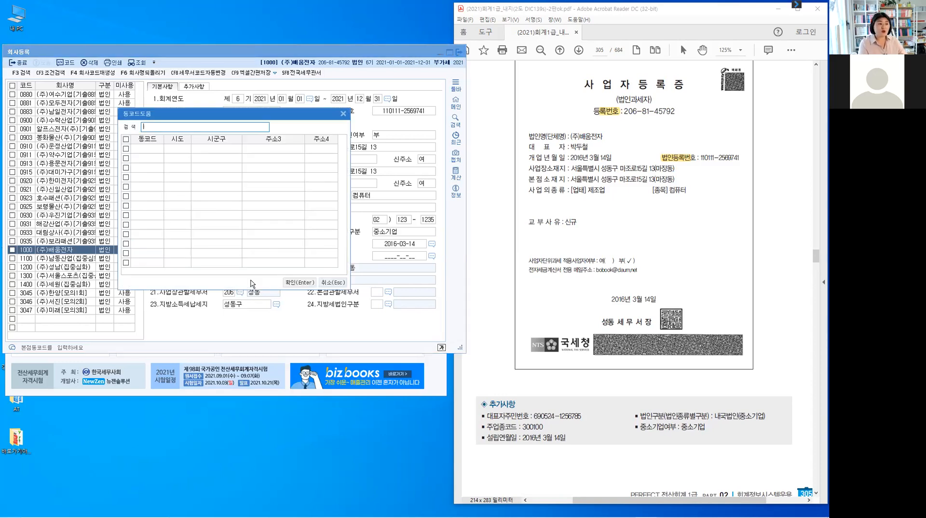
{"action": "type", "text": "성"}
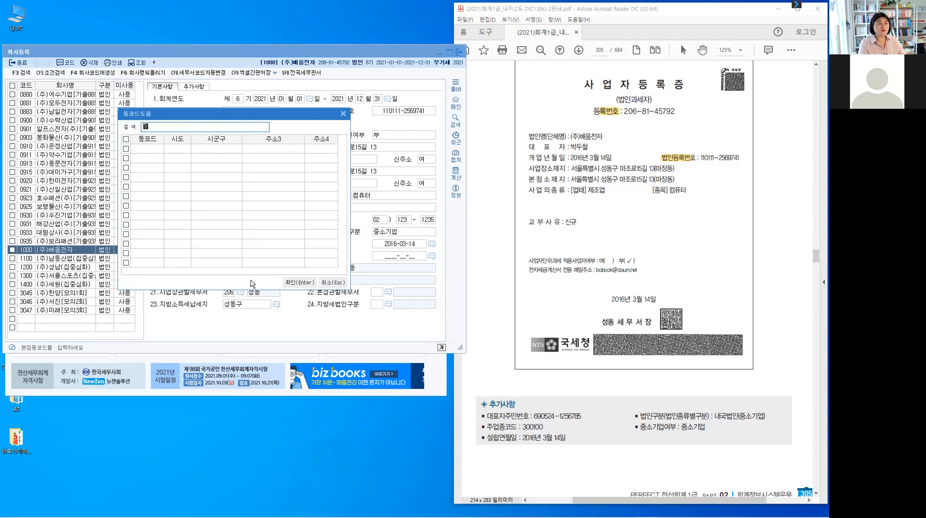
{"action": "key", "text": "BackSpace"}
{"action": "type", "text": "마장동"}
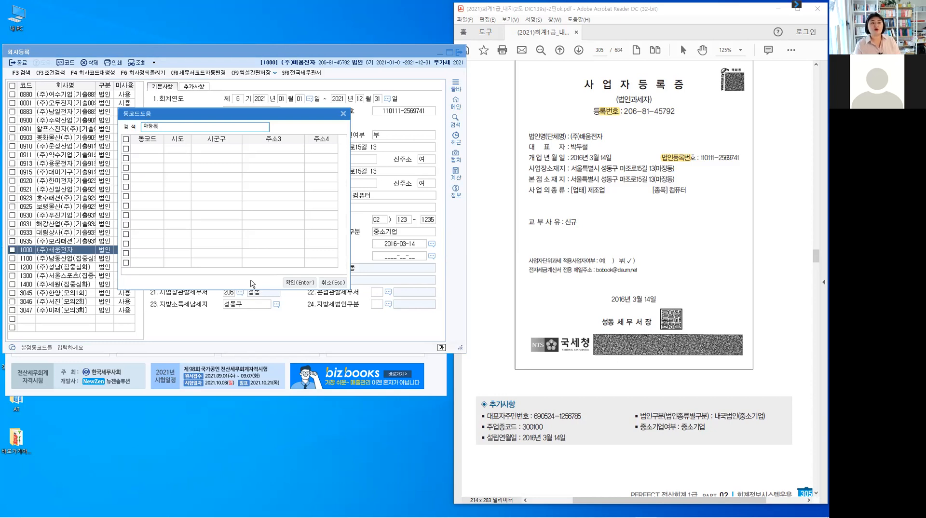
{"action": "key", "text": "Return"}
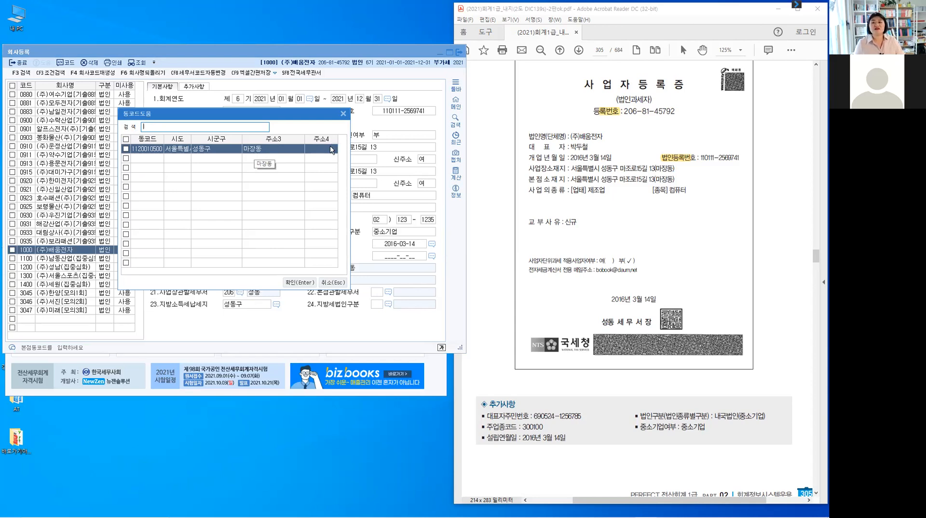
{"action": "left_click", "coordinate": [125, 149]}
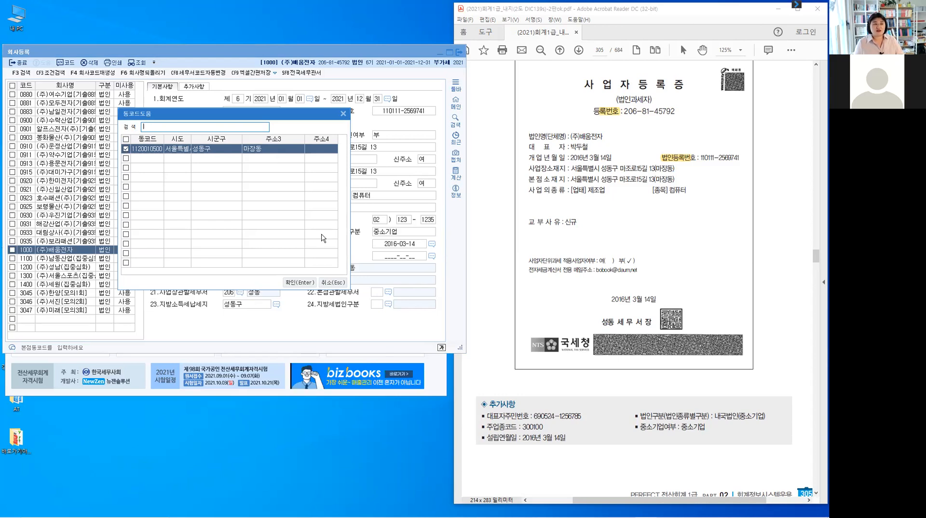
{"action": "left_click", "coordinate": [301, 281]}
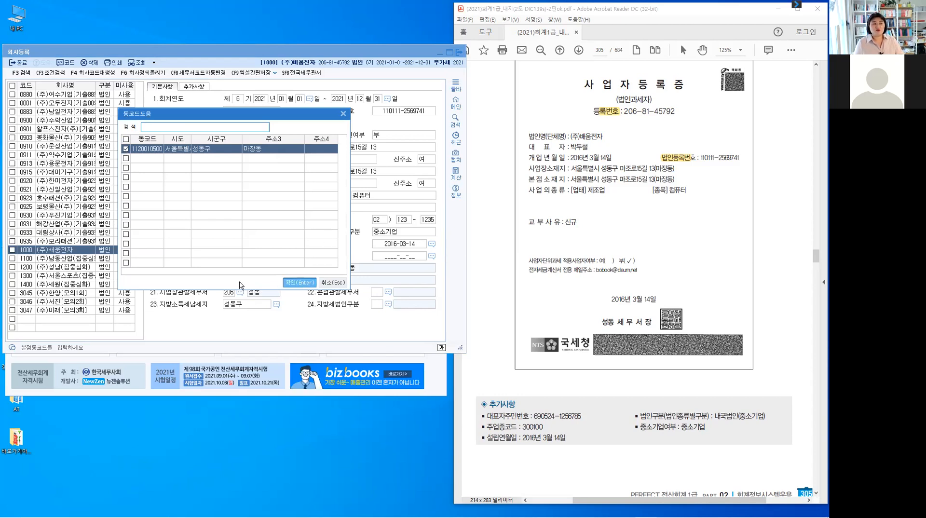
Accept tax office 206 성동 and bring up the 24.지방세법인구분 corporation-type list.
{"action": "key", "text": "Return"}
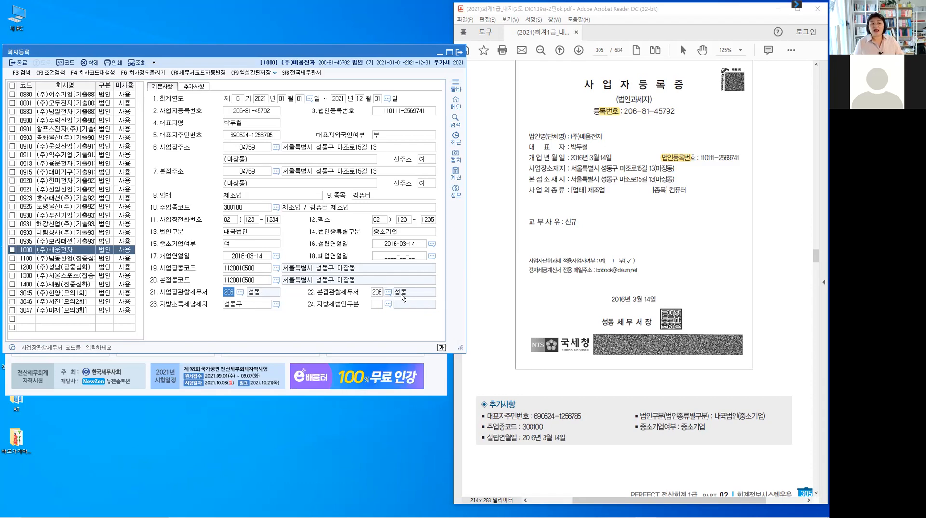
{"action": "left_click", "coordinate": [375, 306]}
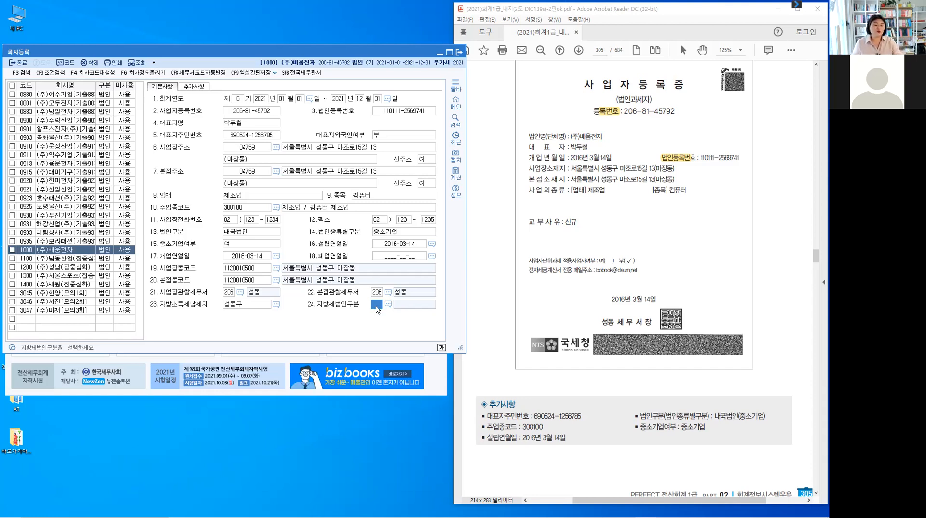
{"action": "key", "text": "F2"}
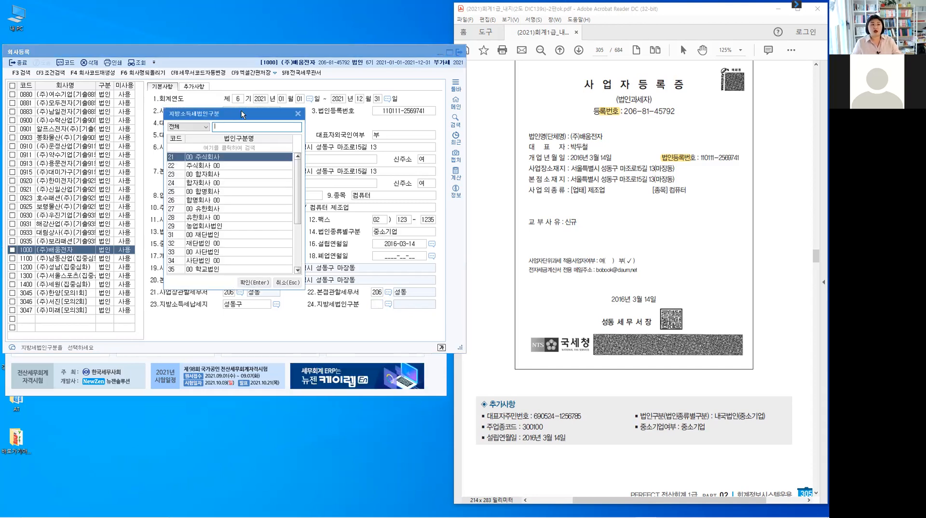
Compare the corporation-type list against the company name on the certificate.
{"action": "left_click_drag", "start_coordinate": [241, 113], "coordinate": [370, 55]}
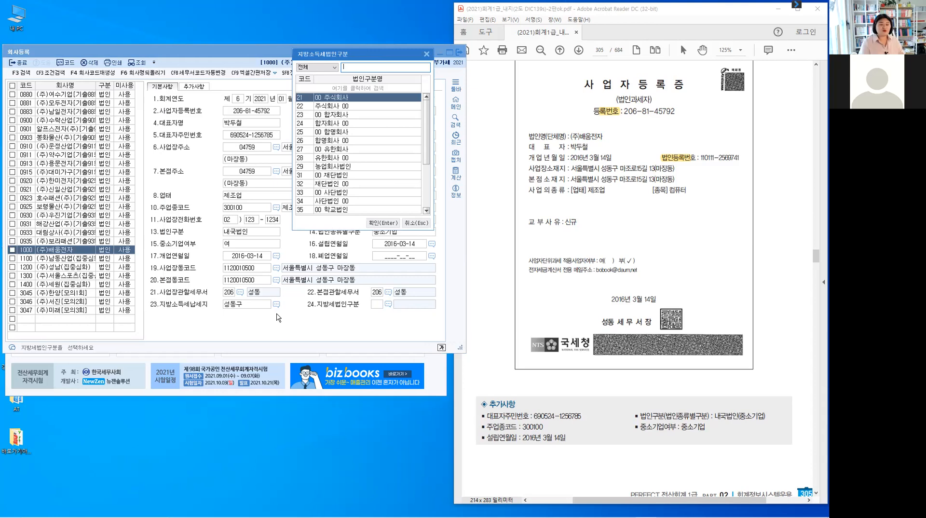
{"action": "left_click_drag", "start_coordinate": [570, 140], "coordinate": [615, 142]}
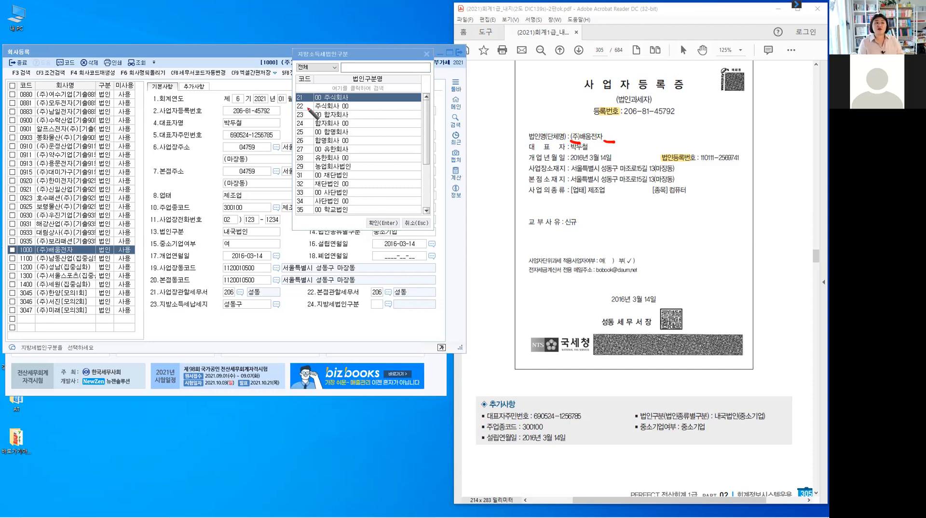
{"action": "left_click_drag", "start_coordinate": [305, 101], "coordinate": [304, 103]}
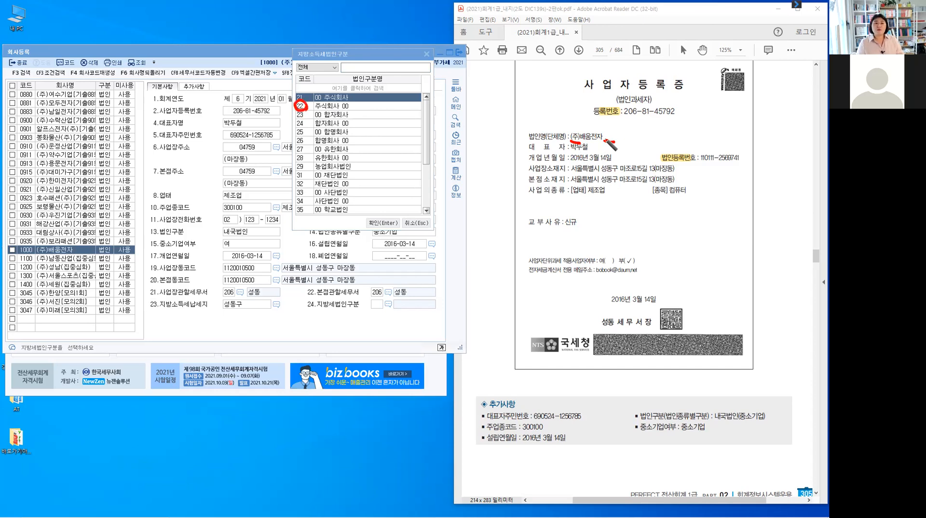
{"action": "left_click_drag", "start_coordinate": [609, 131], "coordinate": [619, 144]}
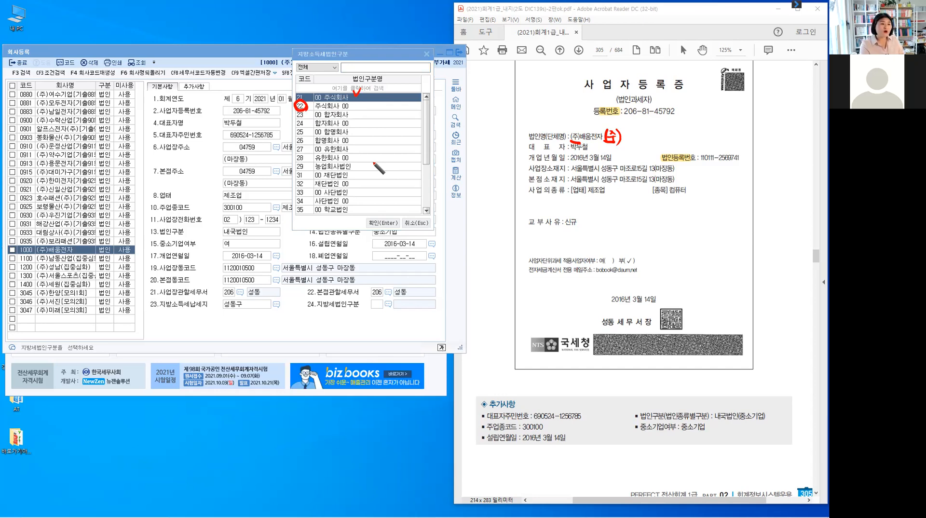
{"action": "key", "text": "Escape"}
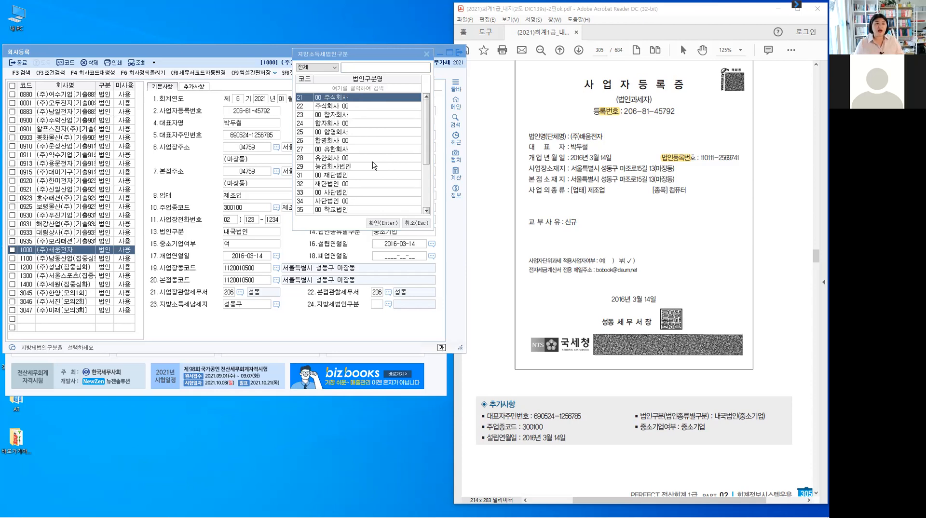
Choose local corporate category 22 주식회사 and load company 1000 (주)배움전자's record.
{"action": "left_click", "coordinate": [363, 104]}
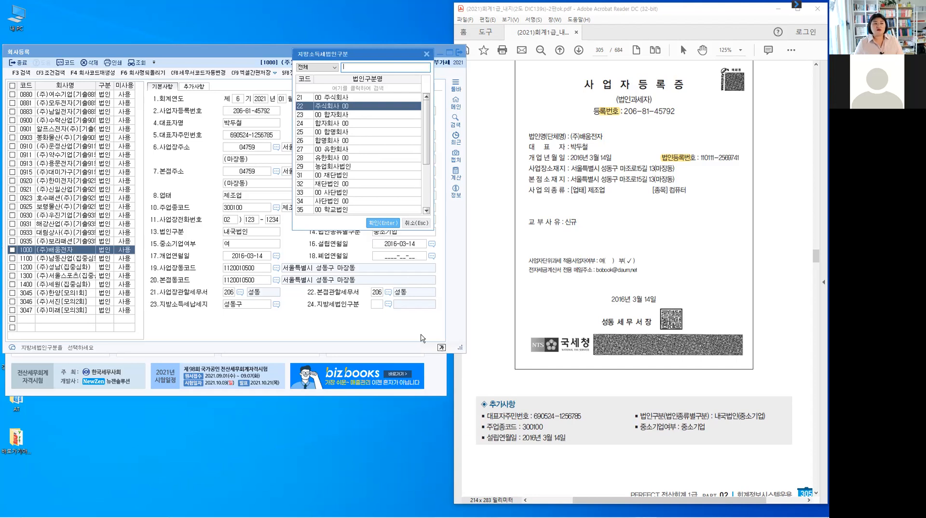
{"action": "left_click", "coordinate": [381, 223]}
{"action": "key", "text": "Return"}
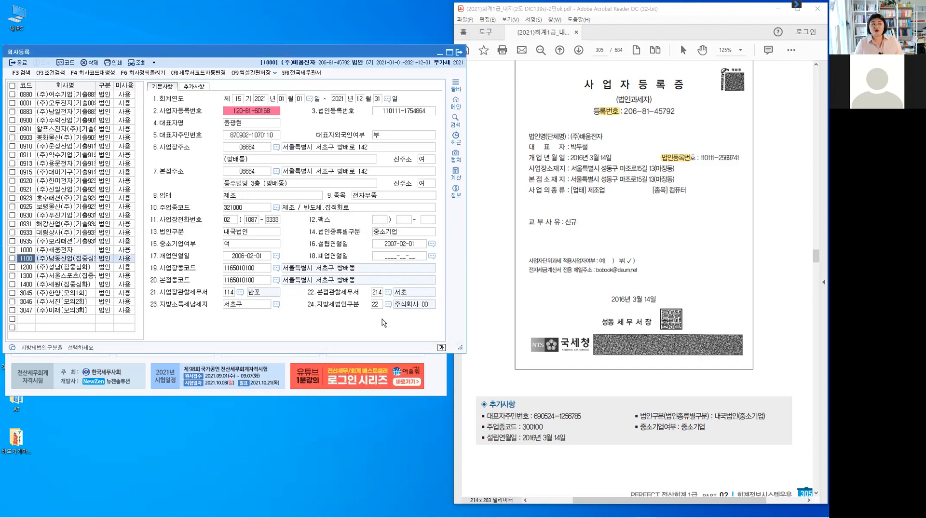
{"action": "left_click", "coordinate": [52, 250]}
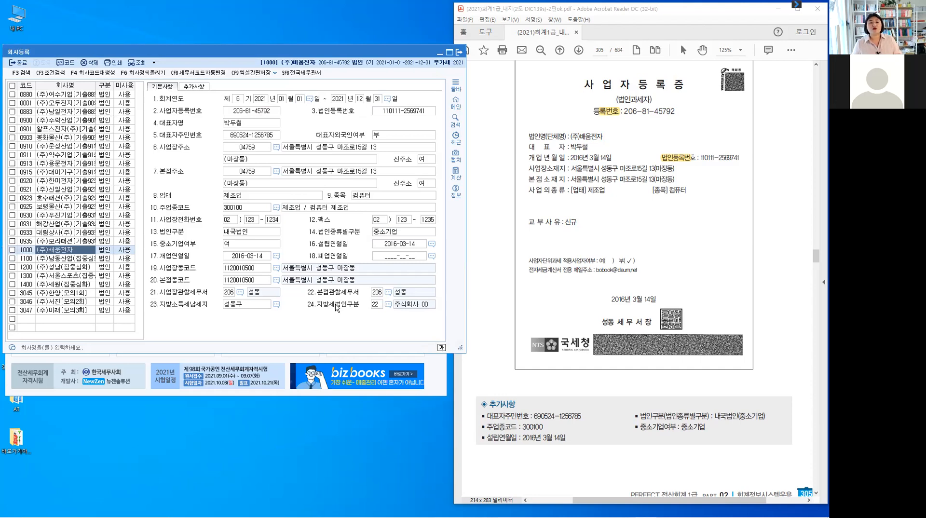
On 추가사항, keep VAT filing method 1.사업장별 and semi-annual payment 0.부.
{"action": "left_click", "coordinate": [194, 86]}
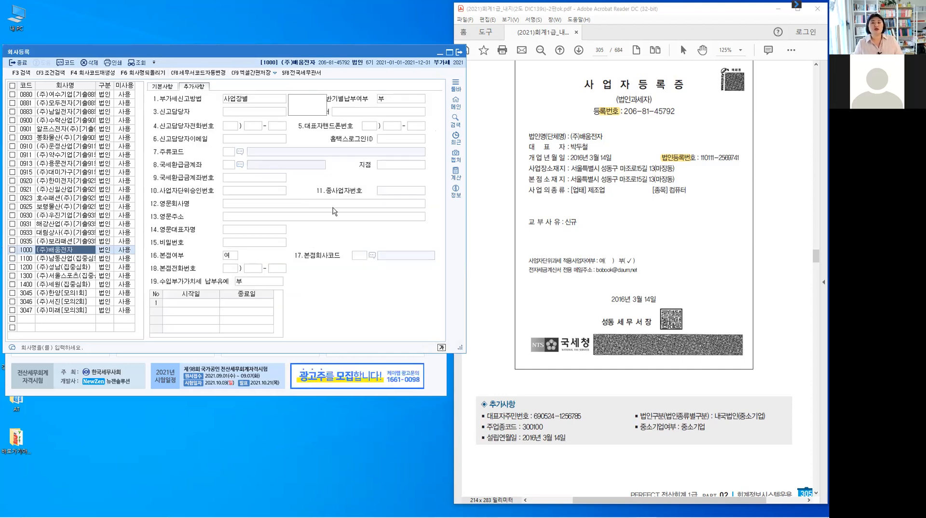
{"action": "left_click", "coordinate": [332, 209]}
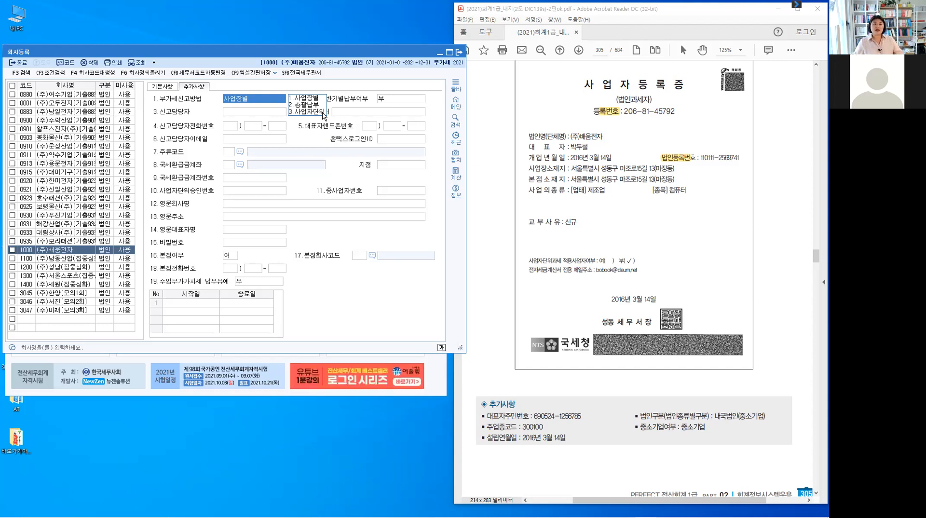
{"action": "left_click_drag", "start_coordinate": [526, 261], "coordinate": [633, 272]}
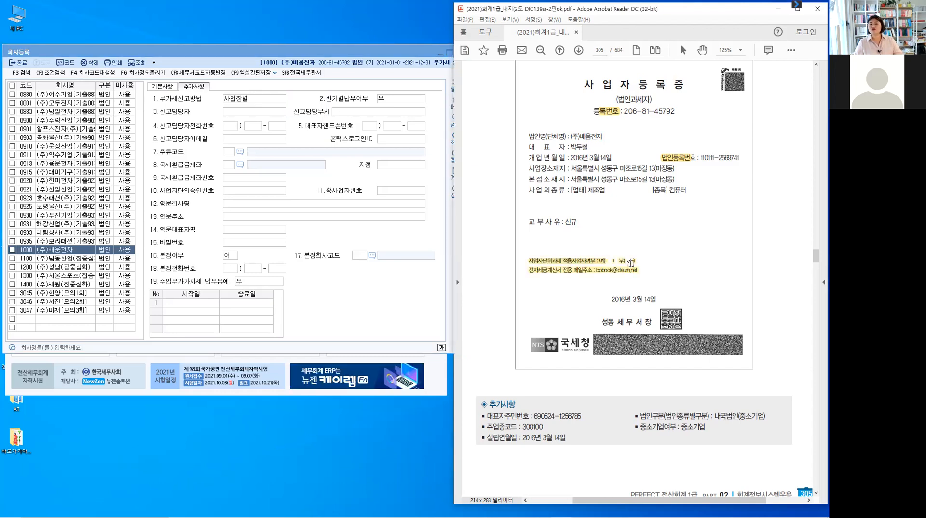
{"action": "left_click", "coordinate": [273, 99]}
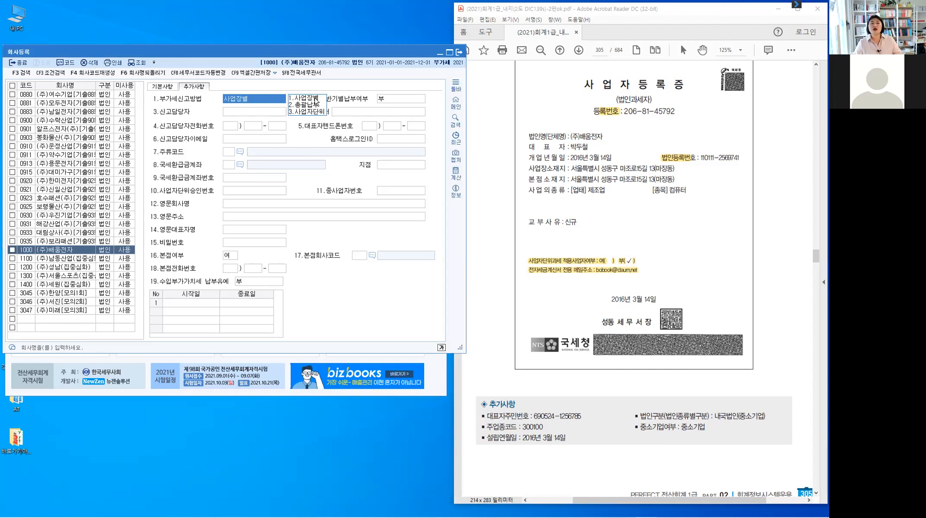
{"action": "key", "text": "Return"}
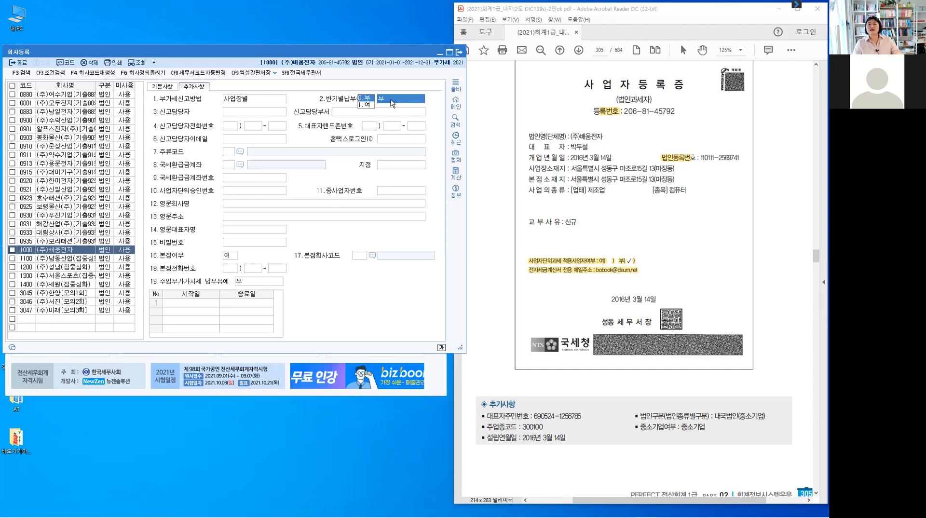
{"action": "left_click", "coordinate": [368, 112]}
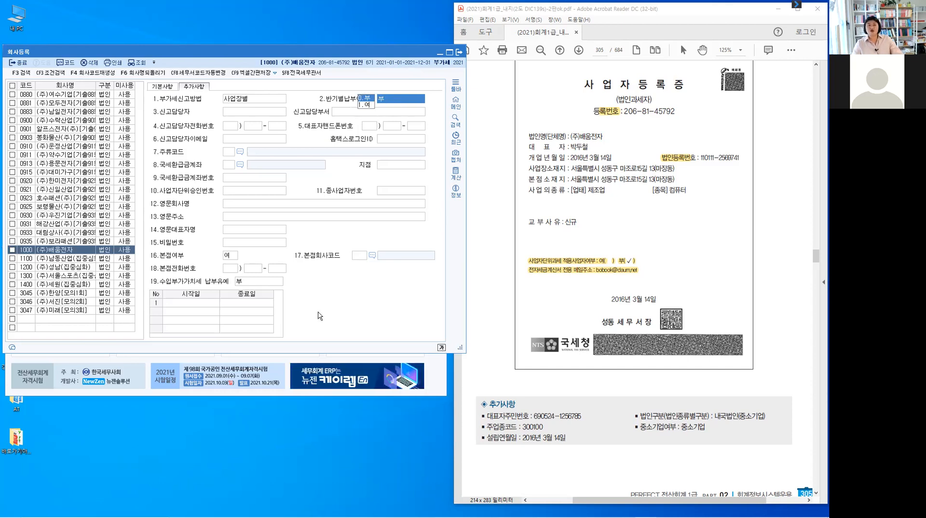
{"action": "left_click", "coordinate": [233, 113]}
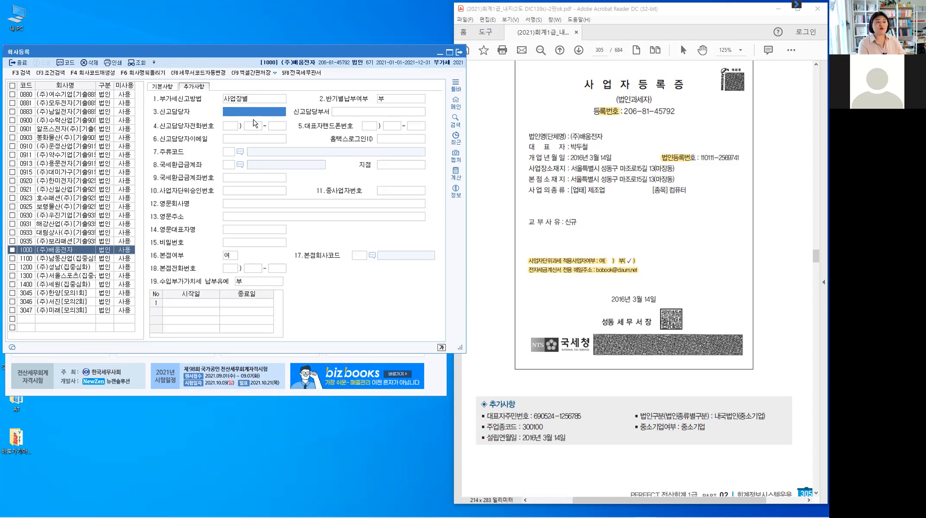
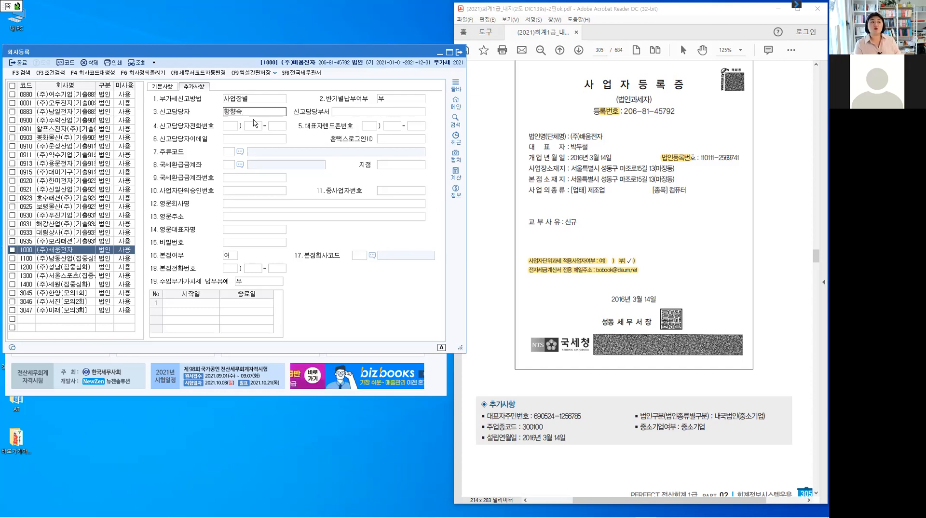
Enter the filing contact's name and the filing department 재경부.
{"action": "key", "text": "Return"}
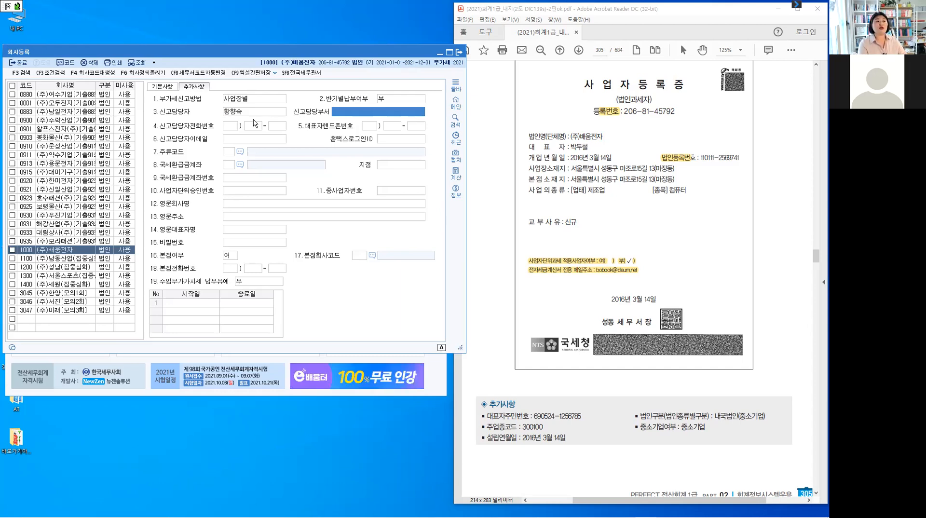
{"action": "type", "text": "재경ㅂㅜ"}
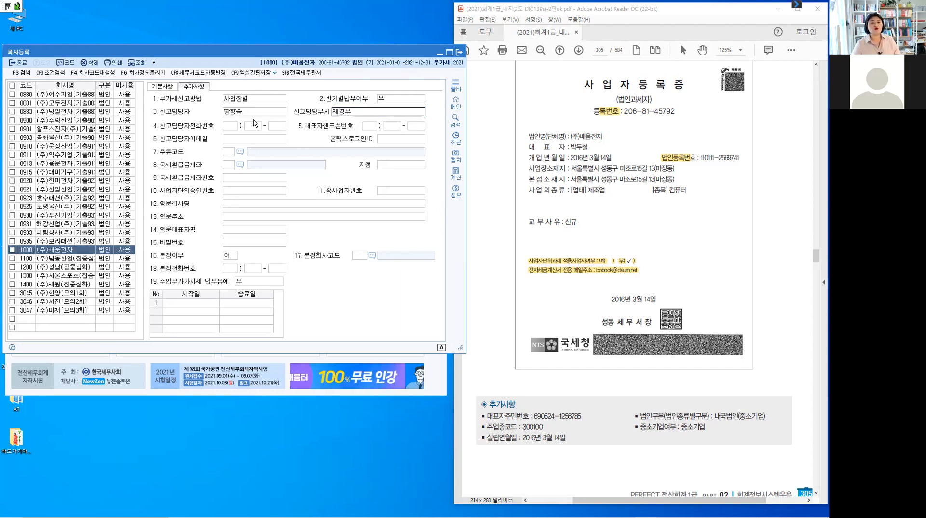
{"action": "key", "text": "BackSpace"}
{"action": "key", "text": "BackSpace"}
{"action": "key", "text": "BackSpace"}
{"action": "key", "text": "BackSpace"}
{"action": "key", "text": "Return"}
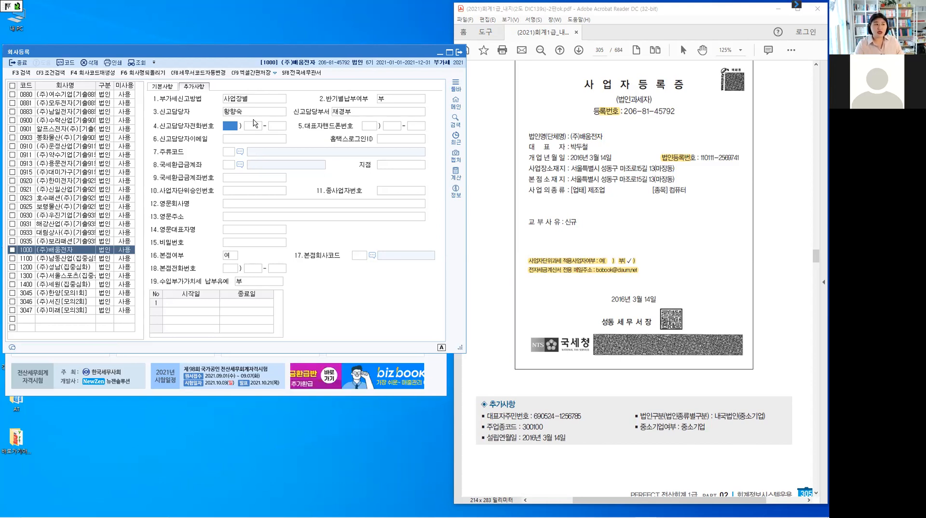
Enter the filing contact's three-part phone number, correcting its last part.
{"action": "type", "text": "02"}
{"action": "key", "text": "Return"}
{"action": "type", "text": "1234"}
{"action": "key", "text": "Return"}
{"action": "type", "text": "1233"}
{"action": "key", "text": "Return"}
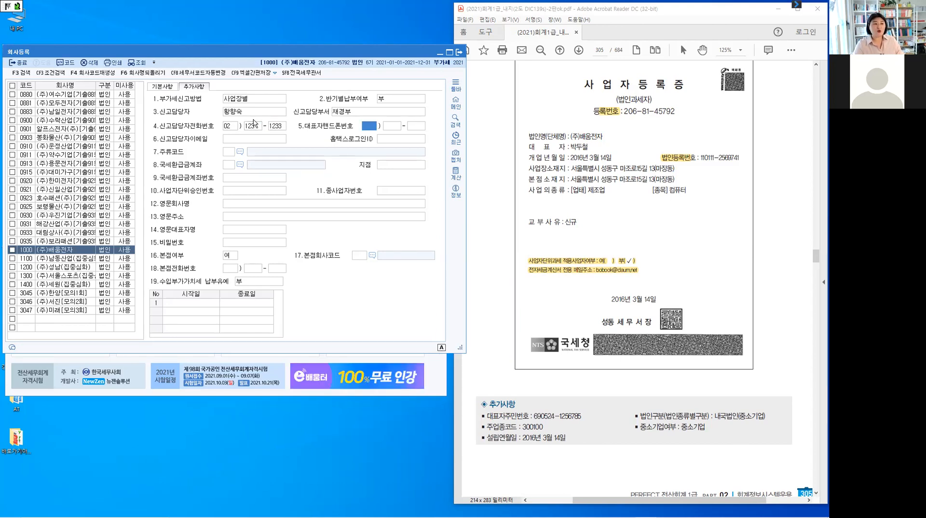
{"action": "key", "text": "shift+Tab"}
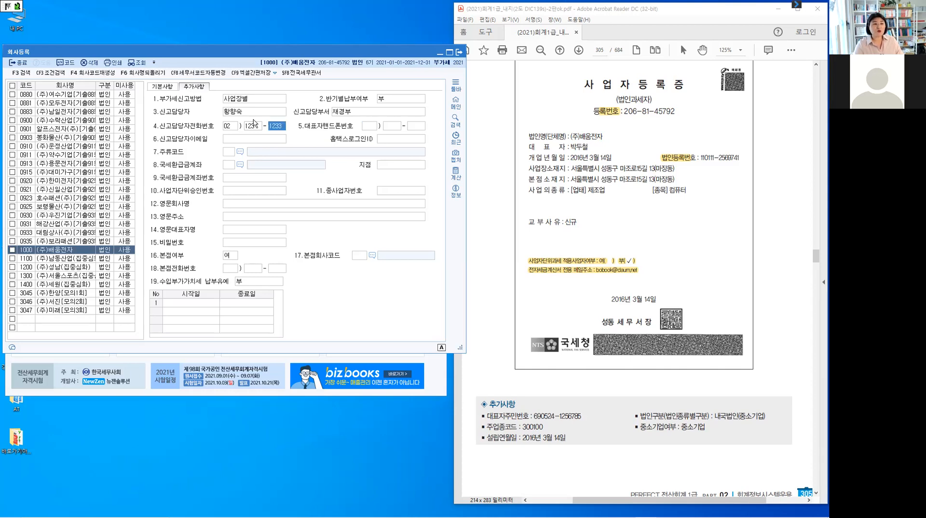
{"action": "type", "text": "1234"}
{"action": "key", "text": "Return"}
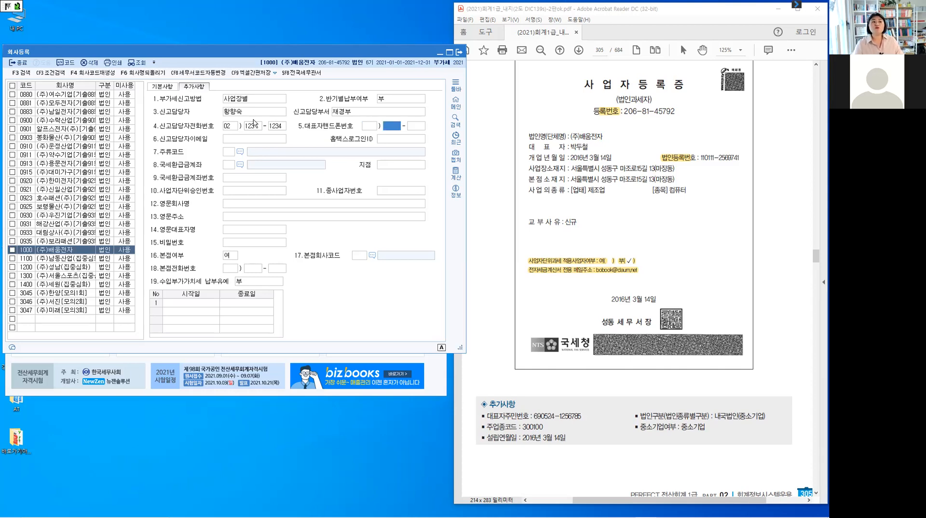
{"action": "key", "text": "shift+Tab"}
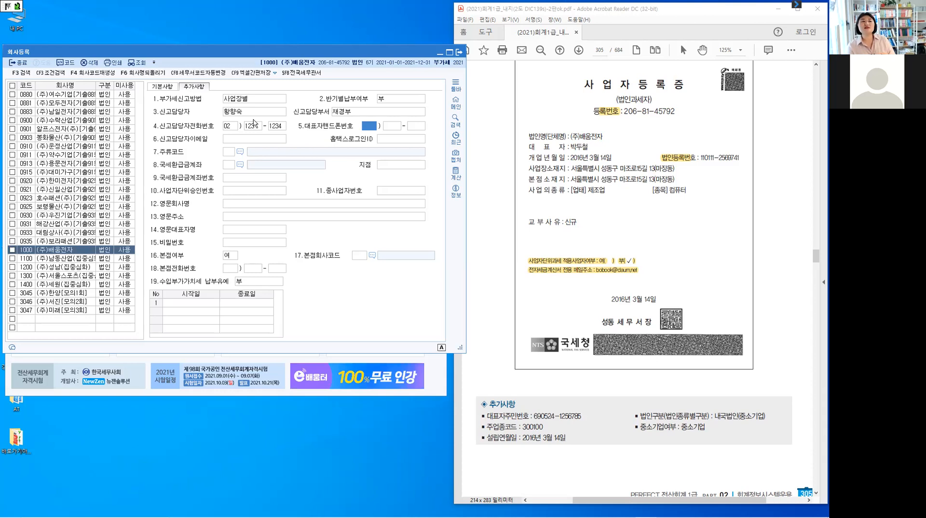
Enter the representative's mobile number and leave the e-mail and Hometax login ID blank.
{"action": "type", "text": "010"}
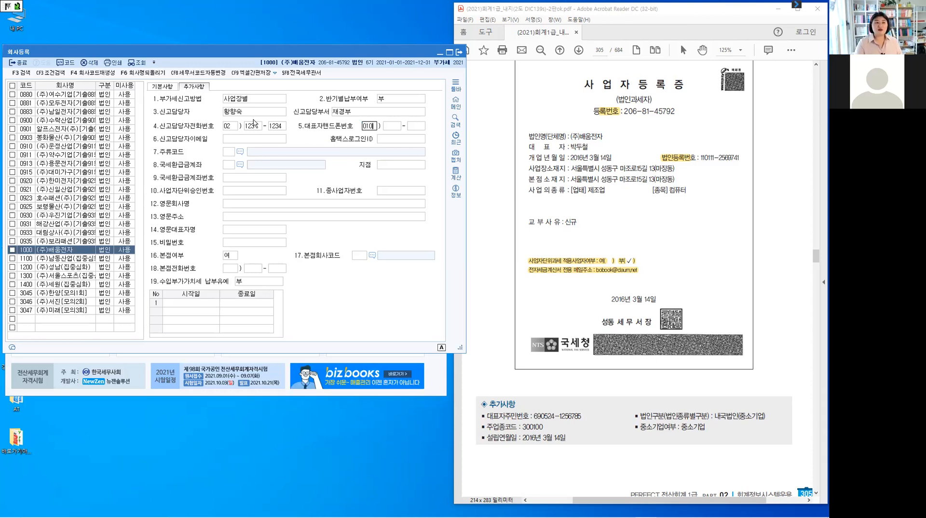
{"action": "key", "text": "Return"}
{"action": "type", "text": "1111"}
{"action": "key", "text": "Return"}
{"action": "type", "text": "1111"}
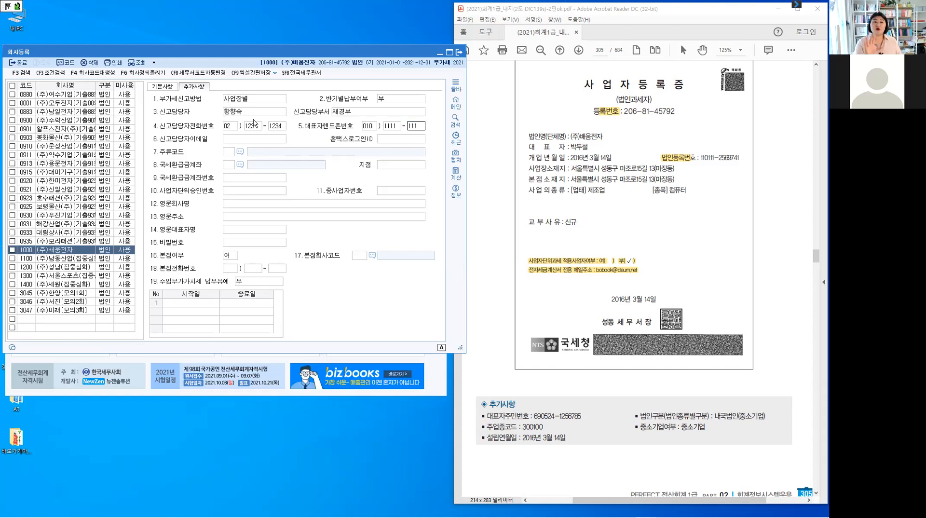
{"action": "key", "text": "Return"}
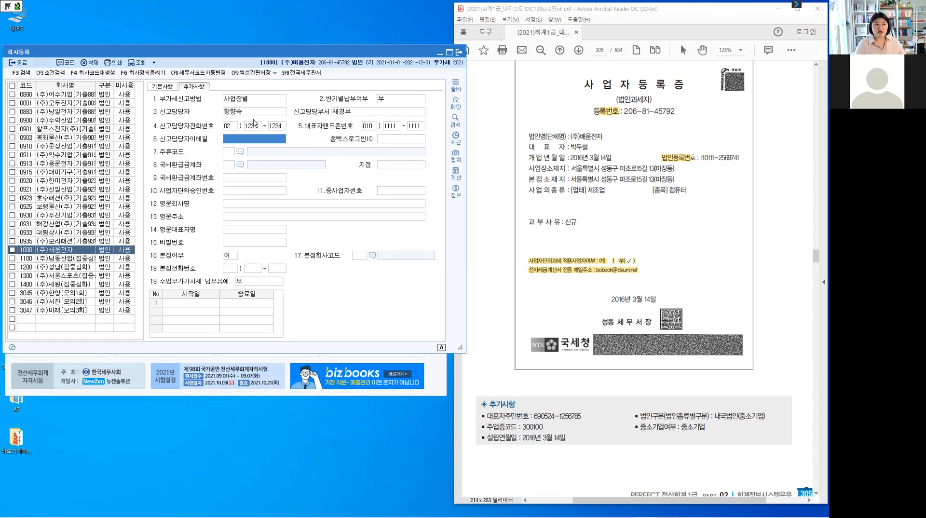
{"action": "key", "text": "Return"}
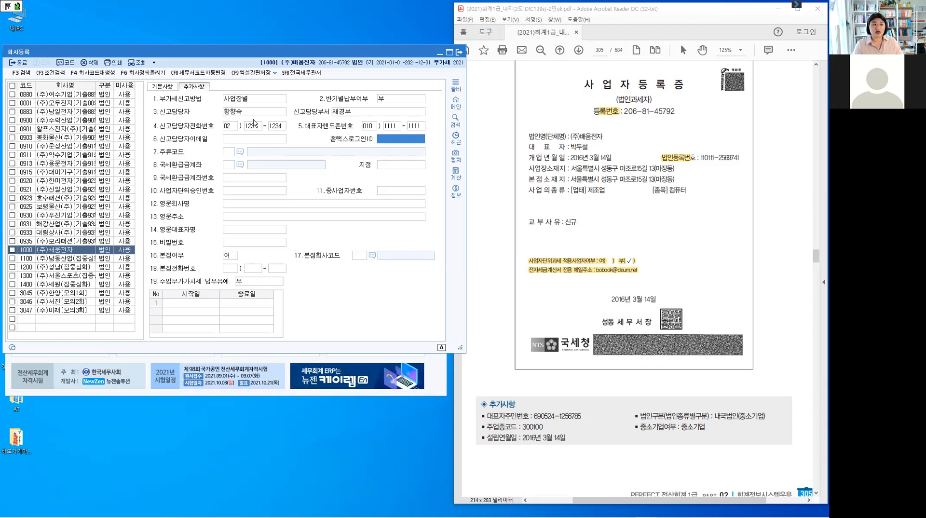
{"action": "key", "text": "Return"}
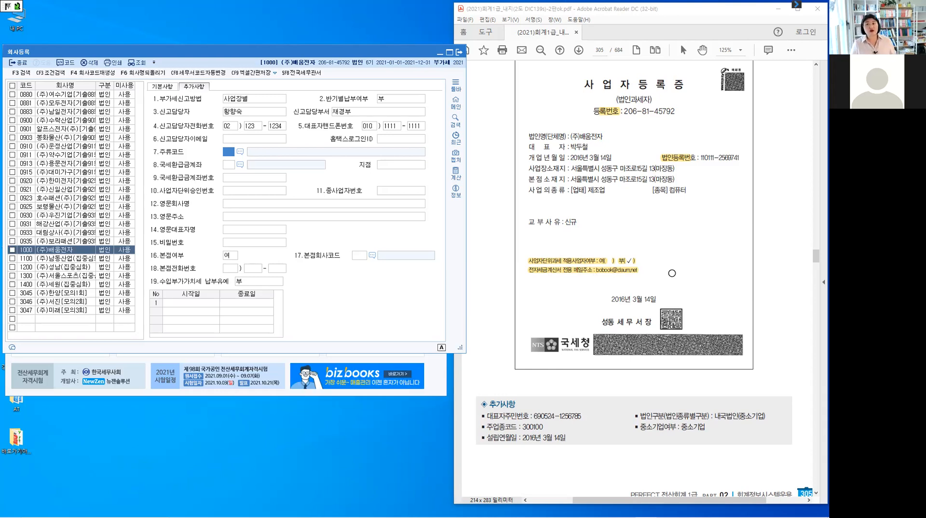
{"action": "double_click", "coordinate": [229, 153]}
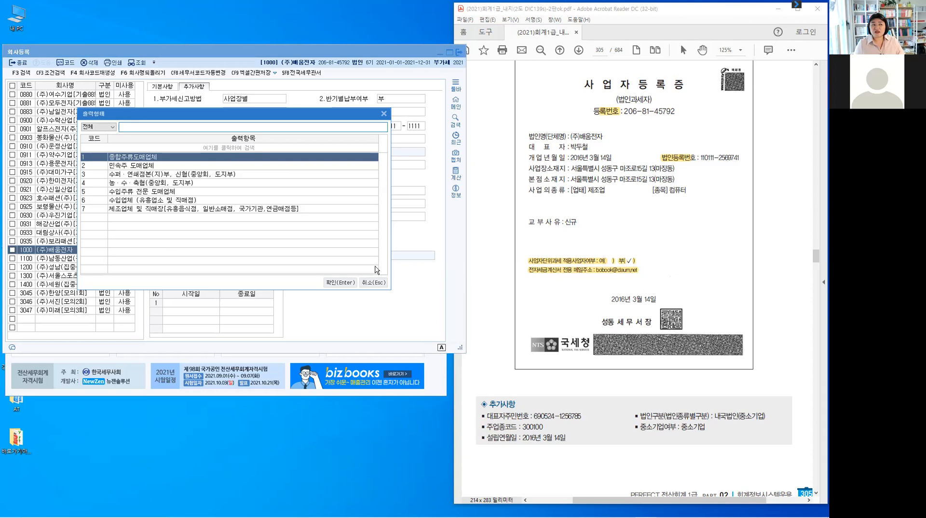
{"action": "key", "text": "Escape"}
{"action": "left_click", "coordinate": [229, 165]}
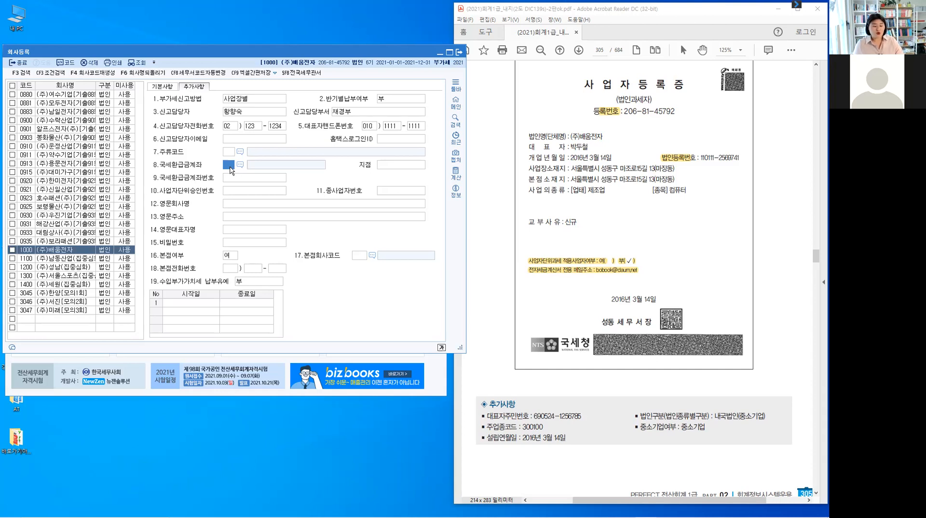
Set the refund account to bank 004 국민은행, branch 성동, and enter its account number.
{"action": "key", "text": "F2"}
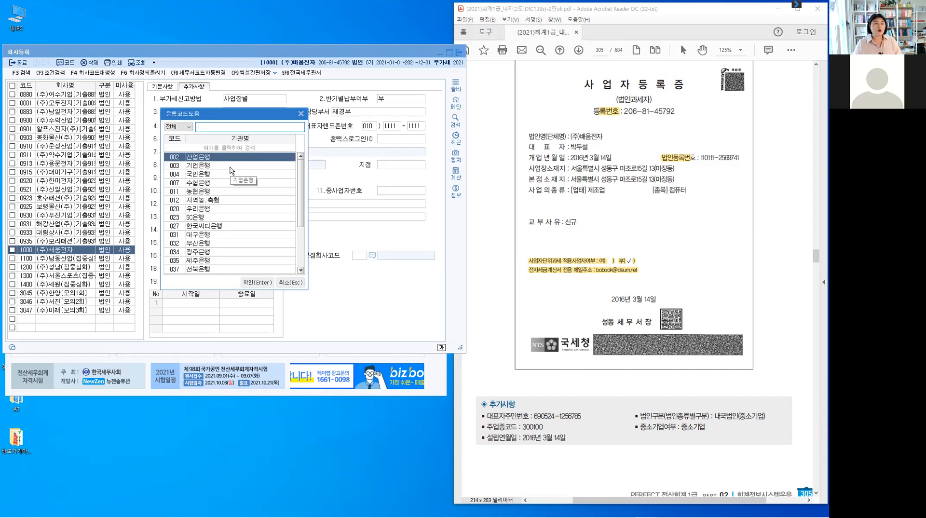
{"action": "left_click", "coordinate": [217, 175]}
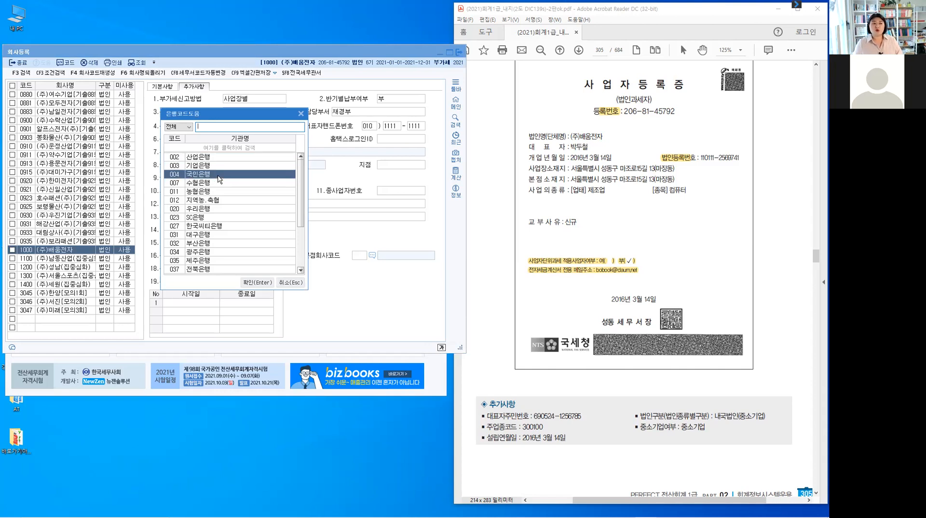
{"action": "left_click", "coordinate": [265, 285]}
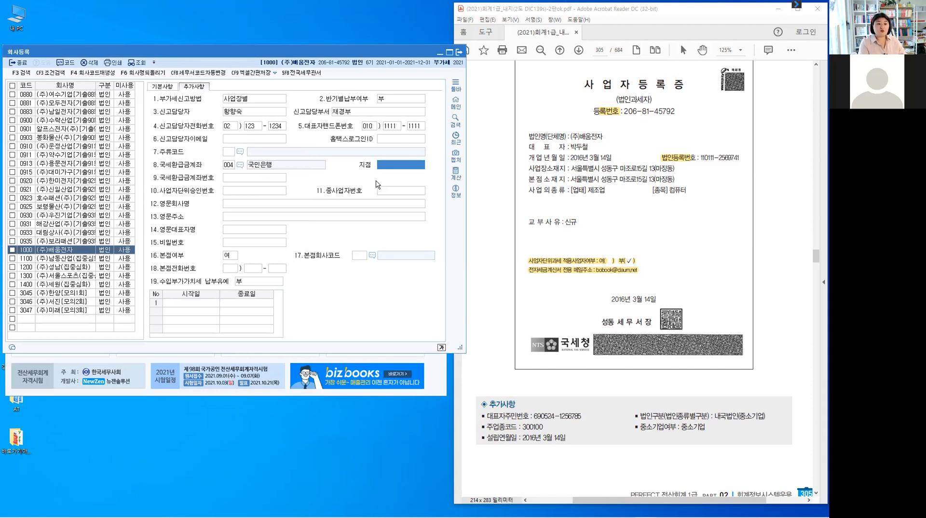
{"action": "type", "text": "서동"}
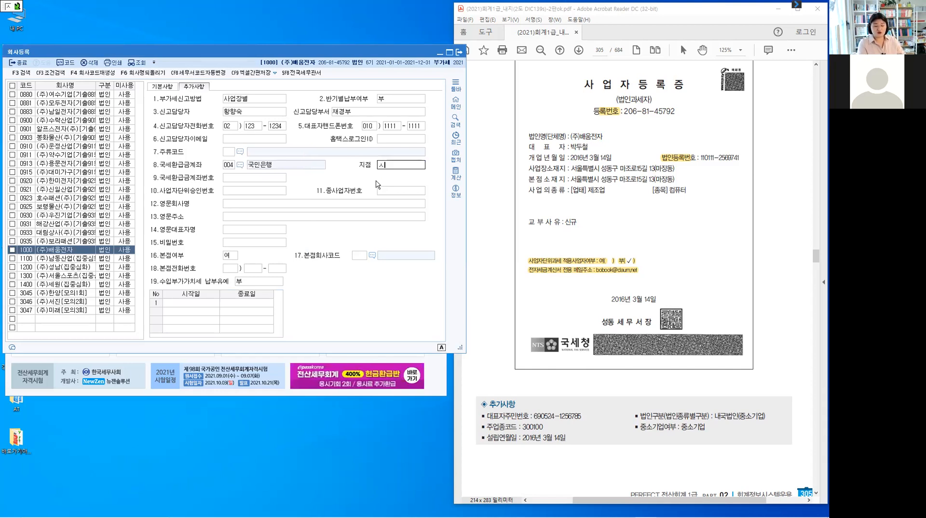
{"action": "key", "text": "BackSpace"}
{"action": "key", "text": "BackSpace"}
{"action": "type", "text": "ㅅ"}
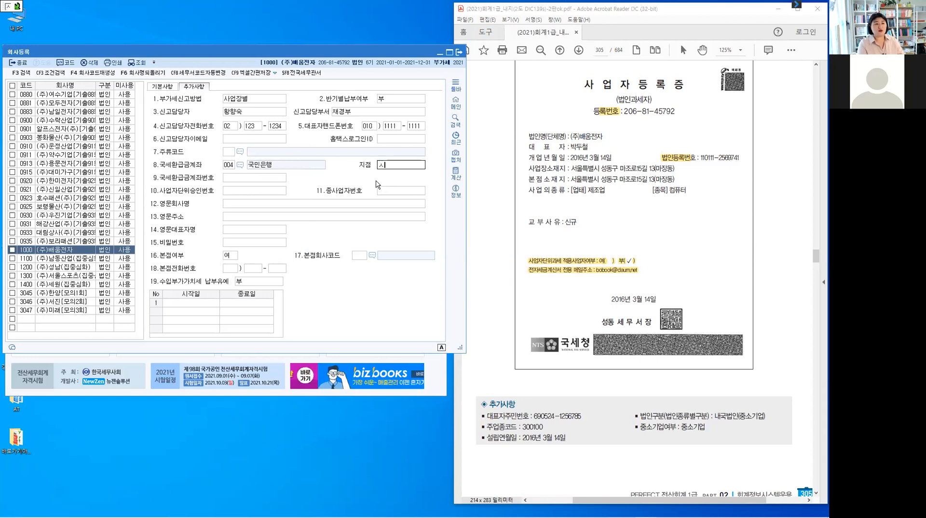
{"action": "type", "text": "ㅓㅇㄷㅗㅇ"}
{"action": "key", "text": "Return"}
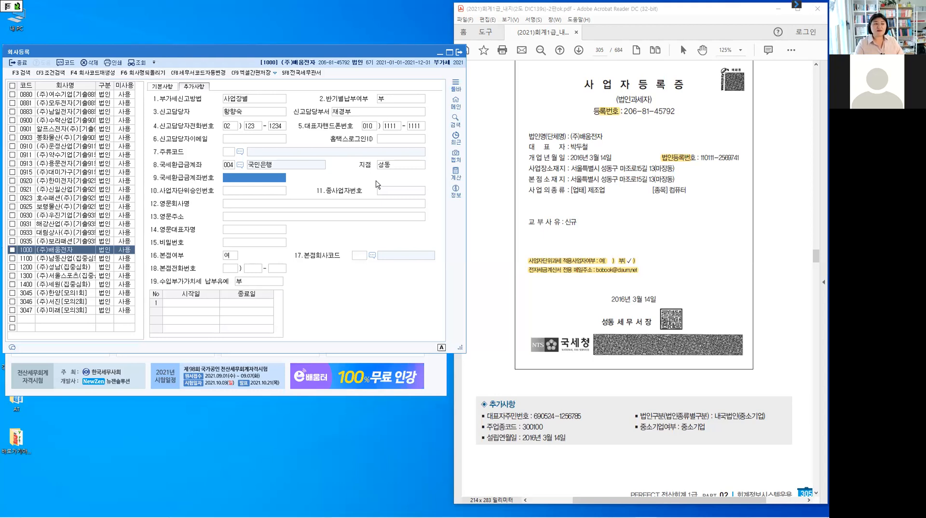
{"action": "type", "text": "1234"}
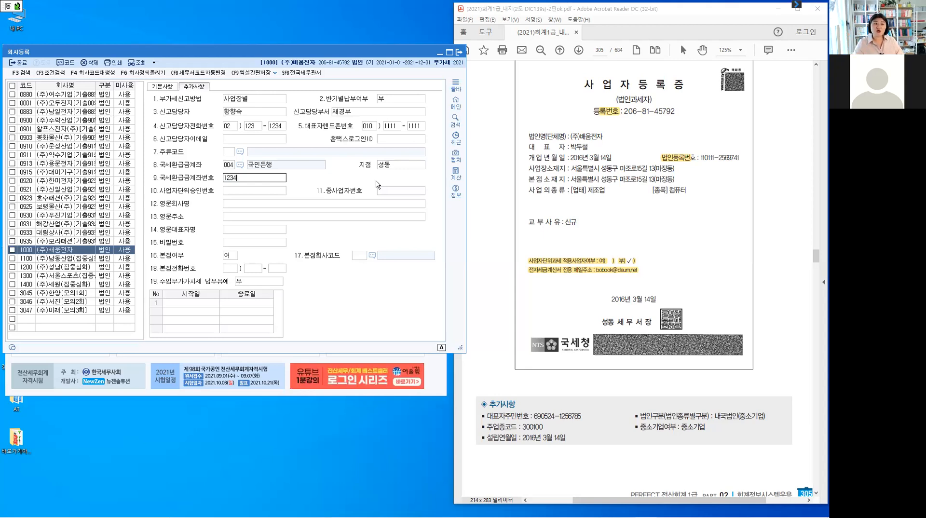
{"action": "key", "text": "Return"}
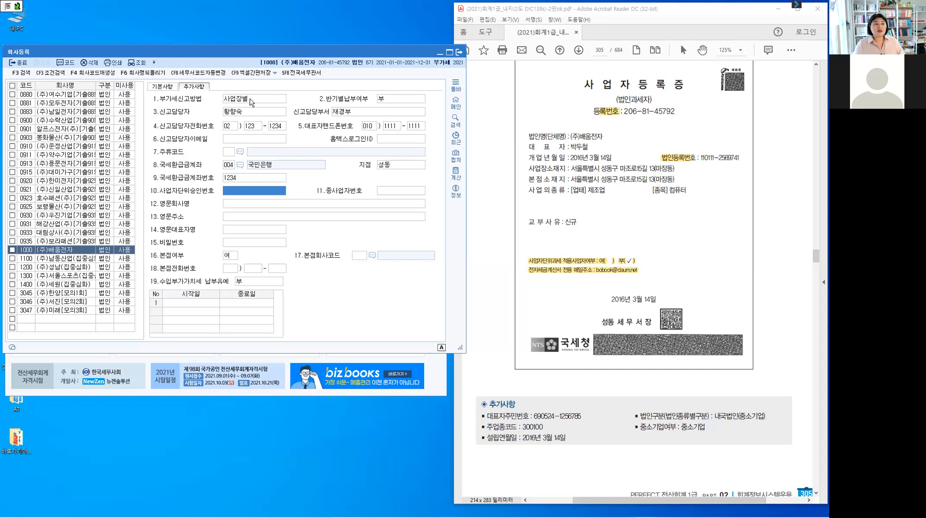
{"action": "key", "text": "ctrl"}
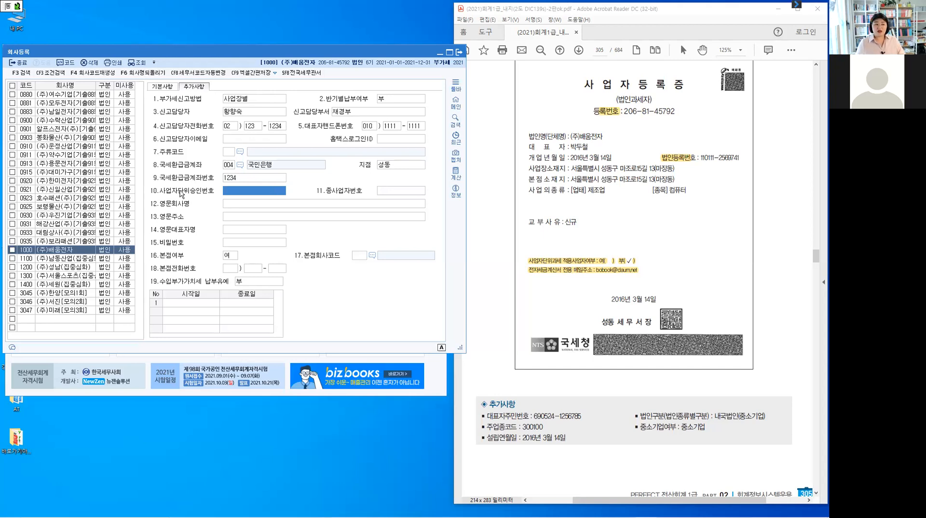
{"action": "left_click", "coordinate": [263, 196]}
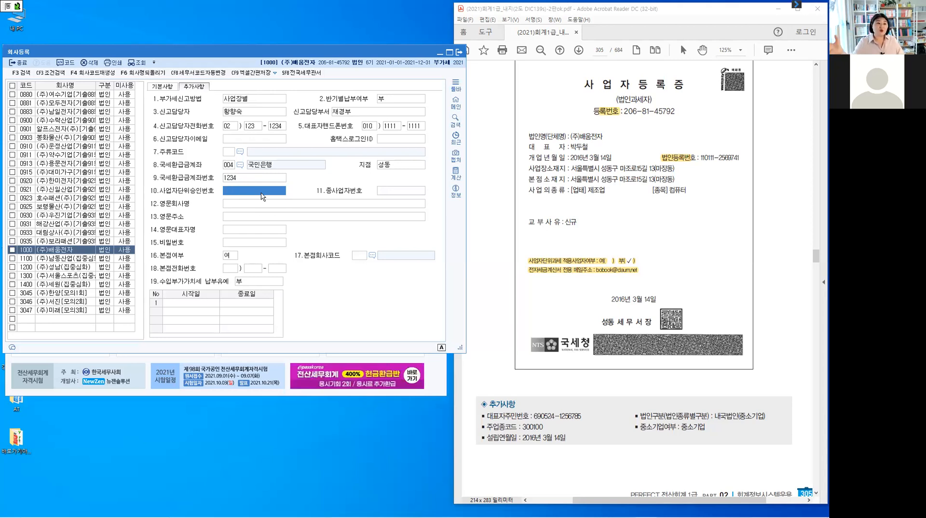
{"action": "left_click", "coordinate": [407, 194]}
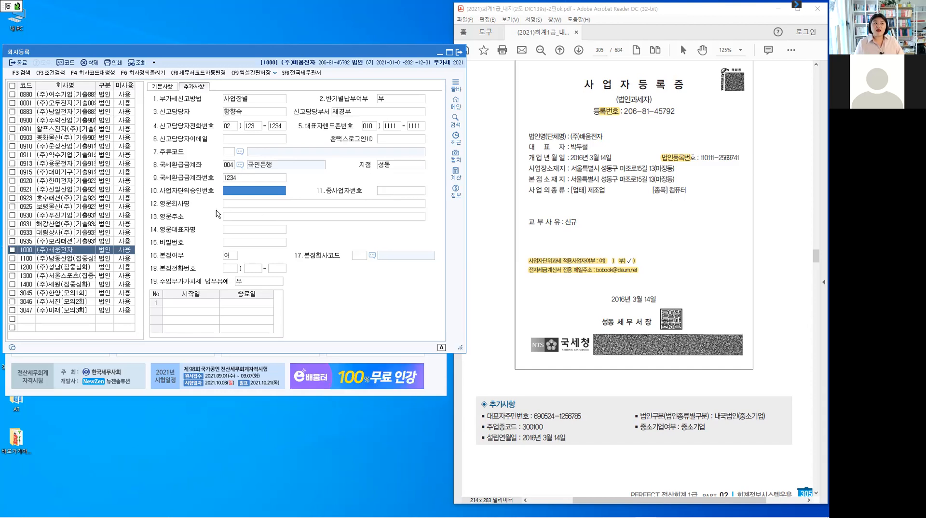
{"action": "key", "text": "Return"}
{"action": "left_click", "coordinate": [265, 218]}
{"action": "left_click", "coordinate": [268, 233]}
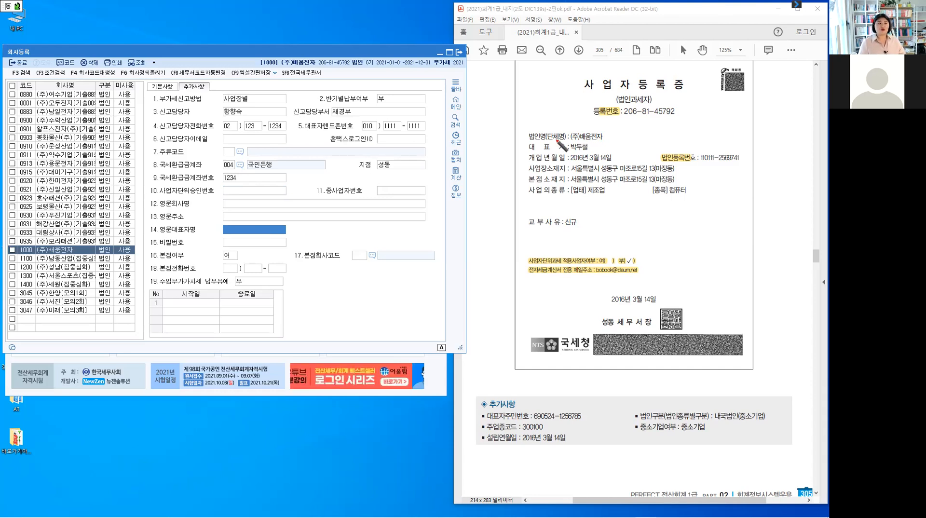
{"action": "mouse_move", "coordinate": [291, 198]}
{"action": "left_mouse_down"}
{"action": "mouse_move", "coordinate": [300, 205]}
{"action": "mouse_move", "coordinate": [296, 235]}
{"action": "left_mouse_up"}
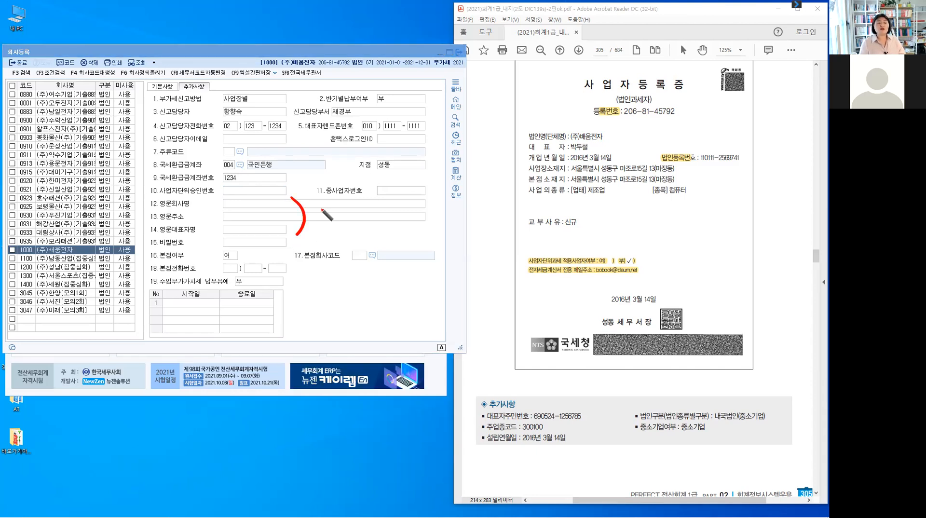
{"action": "left_click_drag", "start_coordinate": [316, 201], "coordinate": [312, 210]}
{"action": "left_click_drag", "start_coordinate": [317, 201], "coordinate": [316, 213]}
{"action": "left_click_drag", "start_coordinate": [311, 214], "coordinate": [322, 213]}
{"action": "left_click_drag", "start_coordinate": [325, 203], "coordinate": [331, 207]}
{"action": "left_click_drag", "start_coordinate": [322, 210], "coordinate": [335, 212]}
{"action": "left_click_drag", "start_coordinate": [338, 207], "coordinate": [340, 212]}
{"action": "left_click_drag", "start_coordinate": [339, 208], "coordinate": [343, 208]}
{"action": "left_click_drag", "start_coordinate": [342, 203], "coordinate": [345, 215]}
{"action": "left_click_drag", "start_coordinate": [360, 201], "coordinate": [366, 208]}
{"action": "left_click_drag", "start_coordinate": [367, 202], "coordinate": [381, 211]}
{"action": "left_click_drag", "start_coordinate": [373, 211], "coordinate": [386, 210]}
{"action": "left_click_drag", "start_coordinate": [388, 207], "coordinate": [390, 210]}
{"action": "mouse_move", "coordinate": [394, 202]}
{"action": "left_mouse_down"}
{"action": "mouse_move", "coordinate": [392, 213]}
{"action": "mouse_move", "coordinate": [409, 208]}
{"action": "left_mouse_up"}
{"action": "left_click_drag", "start_coordinate": [404, 210], "coordinate": [411, 211]}
{"action": "left_click_drag", "start_coordinate": [416, 207], "coordinate": [423, 214]}
{"action": "left_click_drag", "start_coordinate": [423, 208], "coordinate": [427, 208]}
{"action": "left_click_drag", "start_coordinate": [432, 201], "coordinate": [431, 209]}
{"action": "left_click_drag", "start_coordinate": [434, 205], "coordinate": [434, 209]}
{"action": "left_click_drag", "start_coordinate": [427, 210], "coordinate": [437, 208]}
{"action": "left_click_drag", "start_coordinate": [432, 212], "coordinate": [433, 213]}
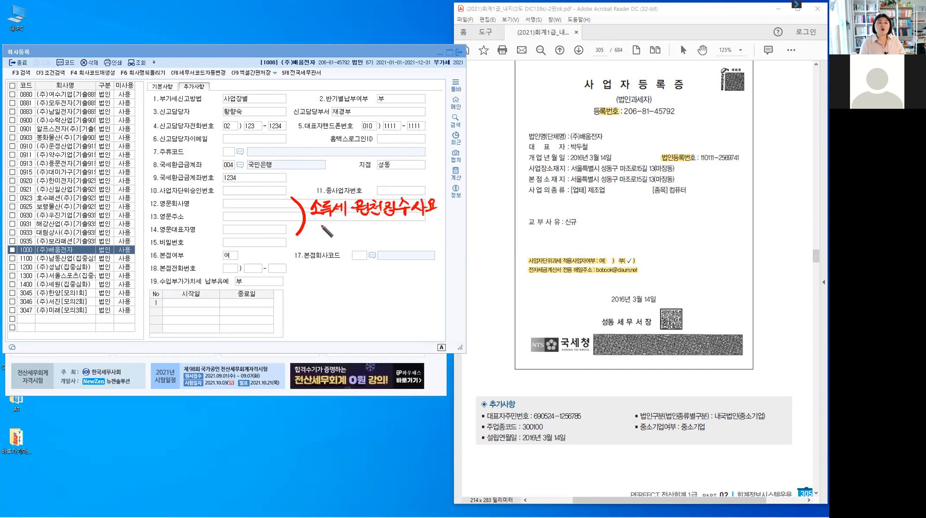
{"action": "left_click", "coordinate": [314, 225]}
{"action": "left_click", "coordinate": [314, 232]}
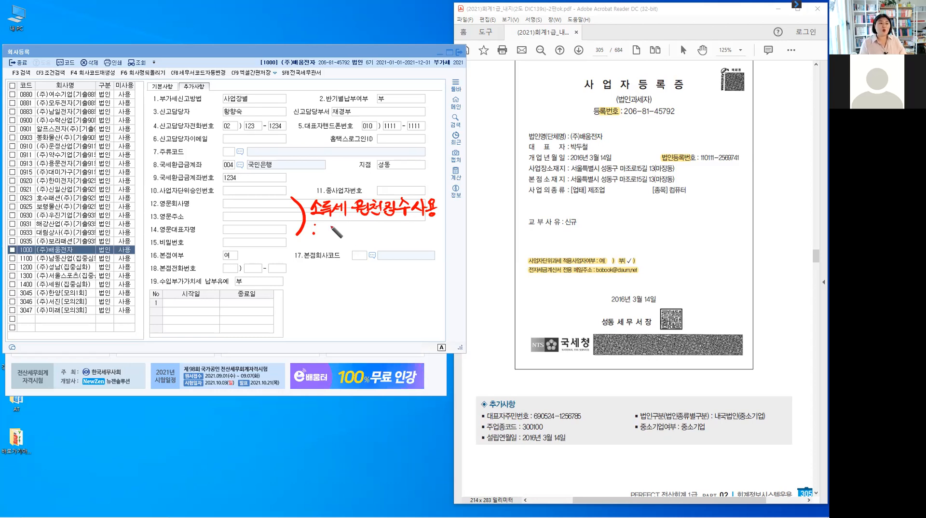
{"action": "left_click_drag", "start_coordinate": [327, 223], "coordinate": [336, 233]}
{"action": "left_click_drag", "start_coordinate": [343, 222], "coordinate": [341, 236]}
{"action": "left_click_drag", "start_coordinate": [348, 223], "coordinate": [352, 237]}
{"action": "left_click_drag", "start_coordinate": [361, 223], "coordinate": [361, 240]}
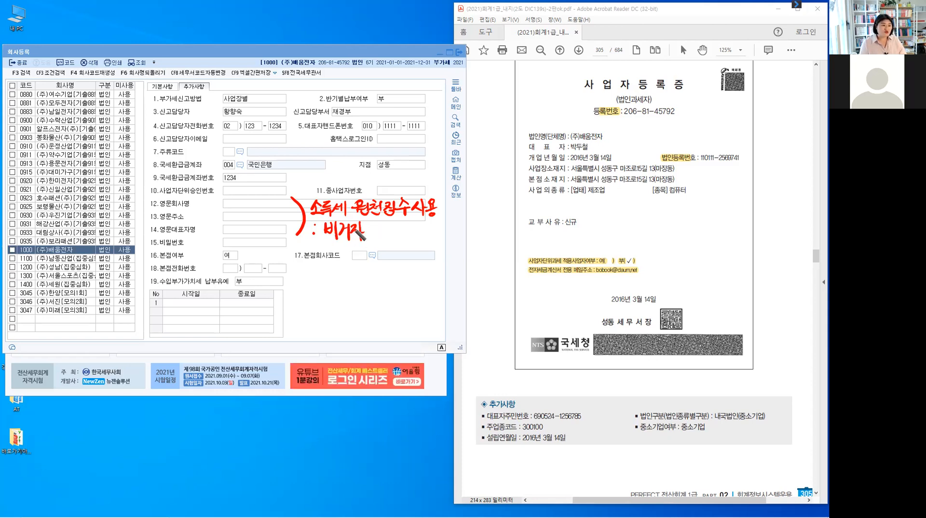
{"action": "left_click_drag", "start_coordinate": [350, 226], "coordinate": [385, 240]}
{"action": "left_click_drag", "start_coordinate": [385, 231], "coordinate": [390, 230]}
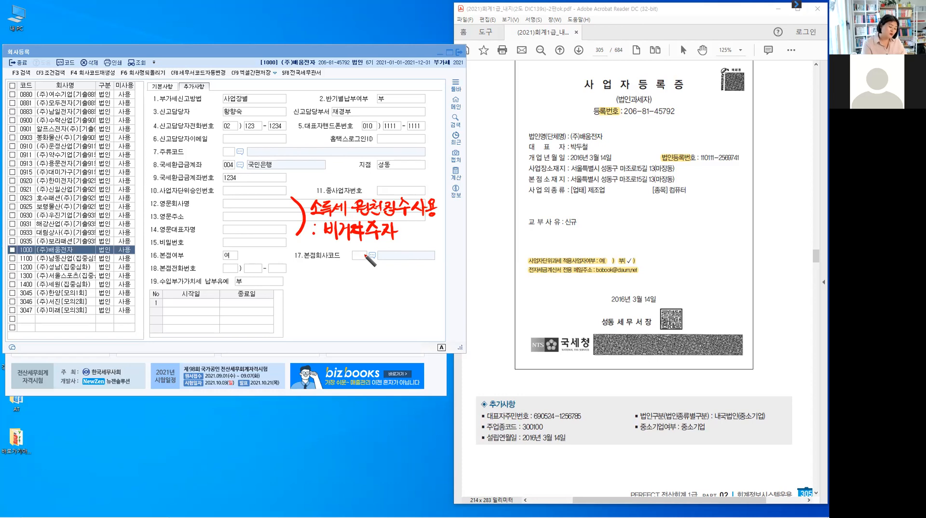
{"action": "key", "text": "Delete"}
{"action": "key", "text": "Escape"}
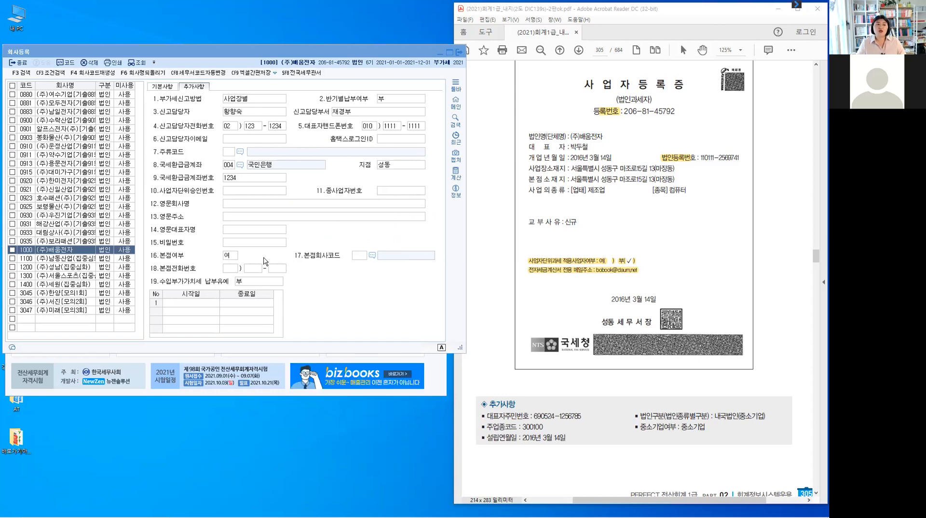
Review the head-office options, then go to company 1100 (주)남동산업's 추가사항 head-office field.
{"action": "left_click", "coordinate": [229, 258]}
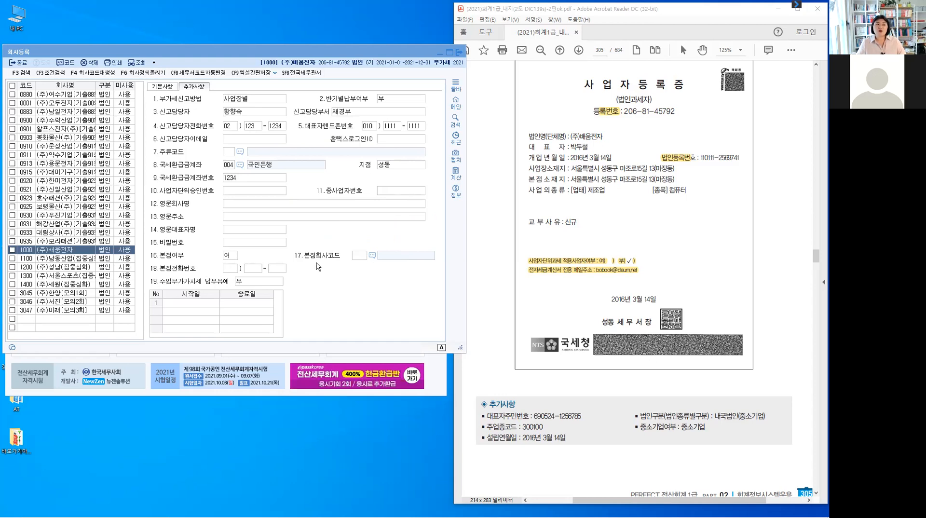
{"action": "left_click", "coordinate": [363, 256]}
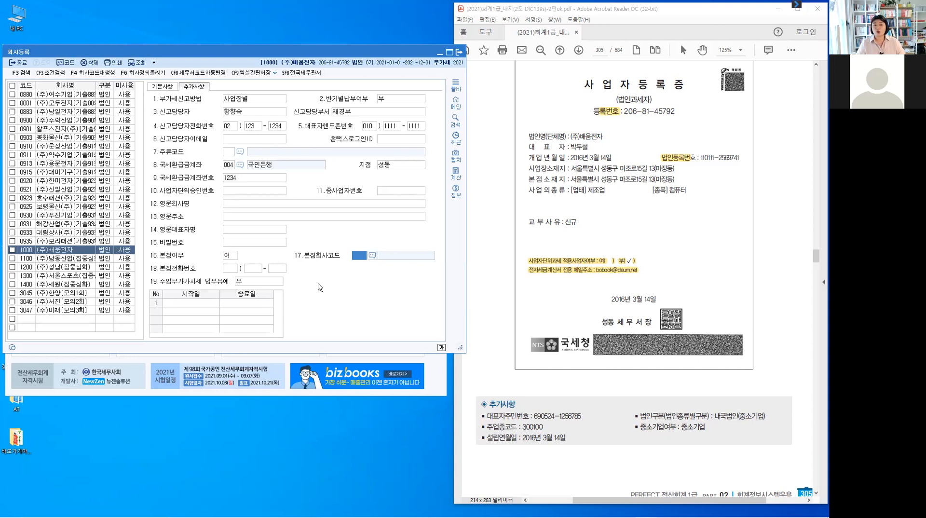
{"action": "left_click", "coordinate": [28, 259]}
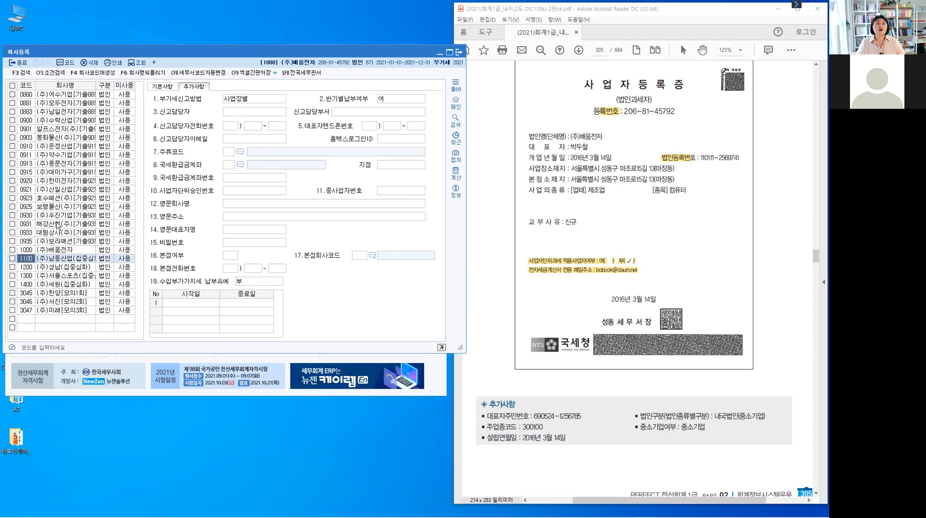
{"action": "left_click", "coordinate": [160, 87]}
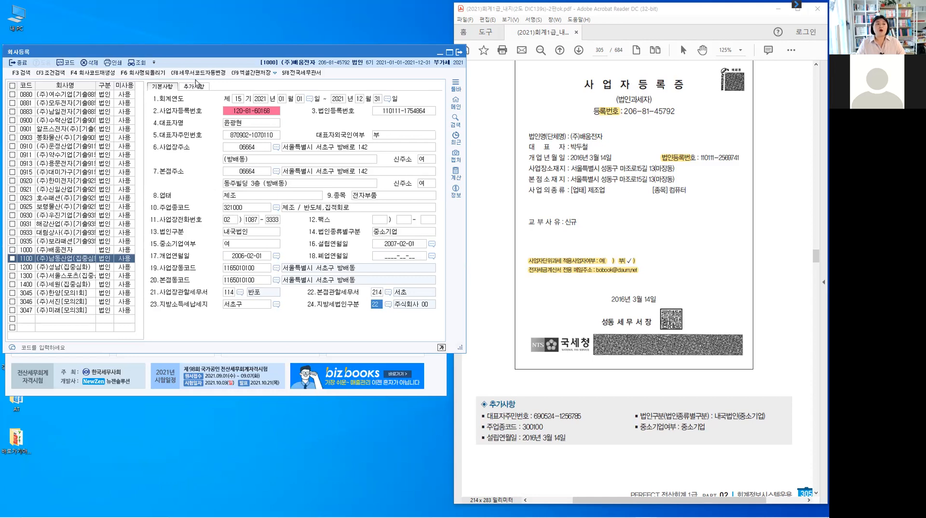
{"action": "key", "text": "Return"}
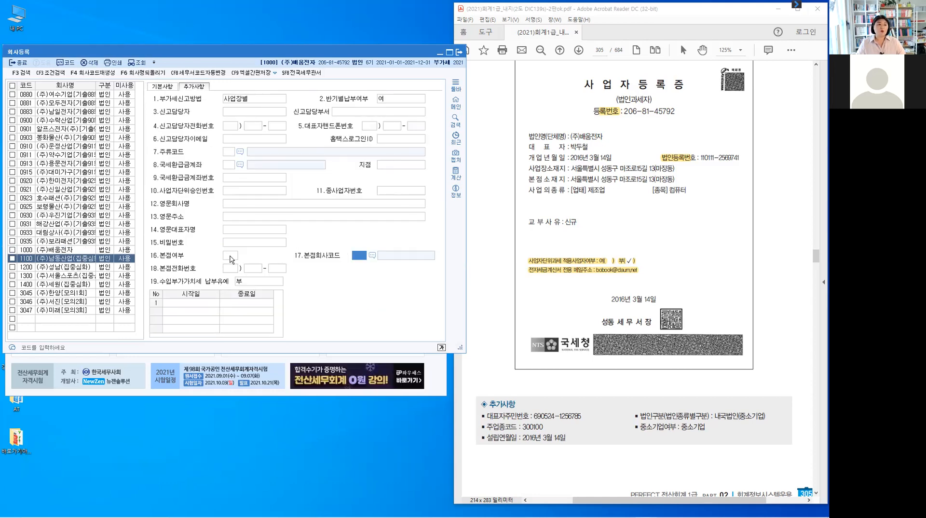
{"action": "key", "text": "Up"}
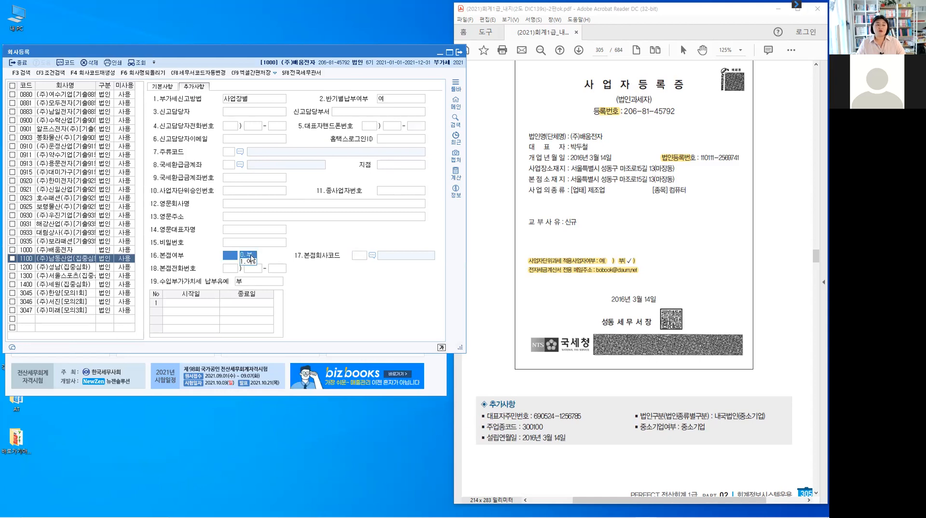
{"action": "key", "text": "Return"}
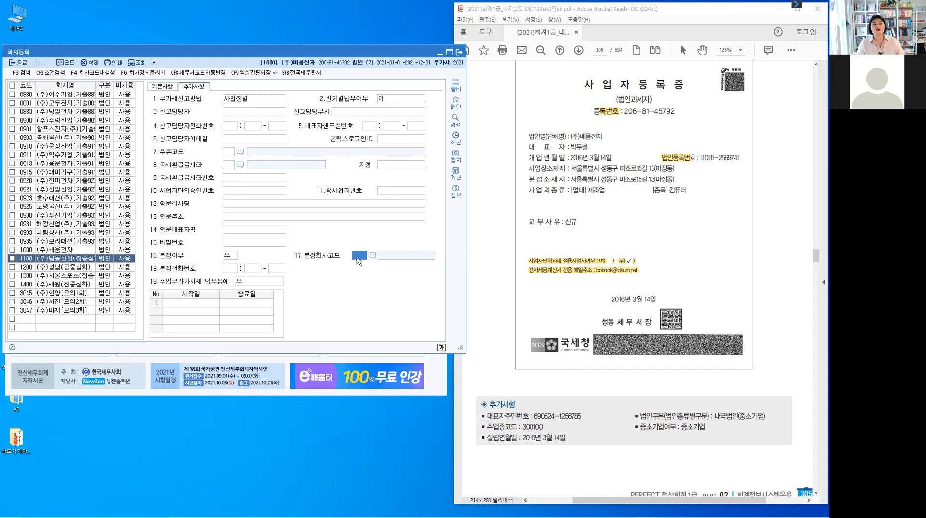
Check the 본점회사코드 lookup, set 16.본점여부 to 1.여, and reselect company 1000.
{"action": "key", "text": "F2"}
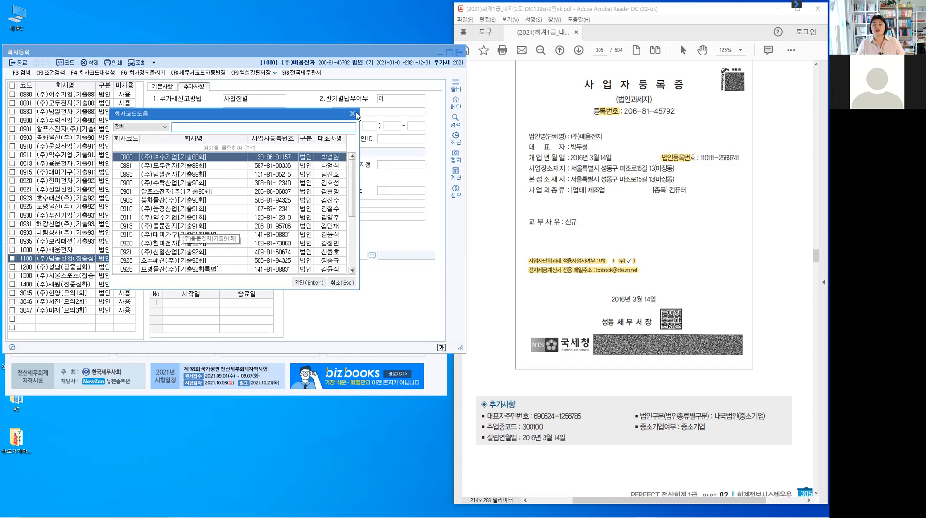
{"action": "key", "text": "Escape"}
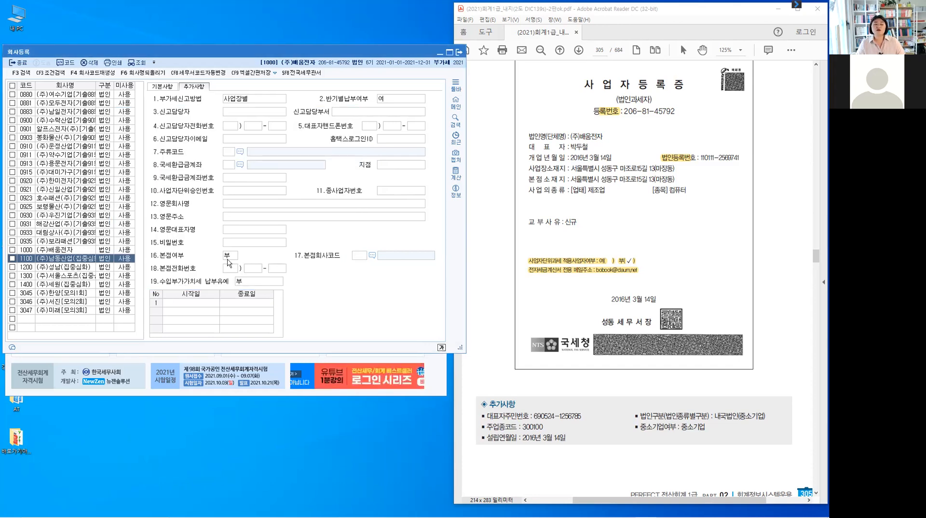
{"action": "key", "text": "shift+Tab"}
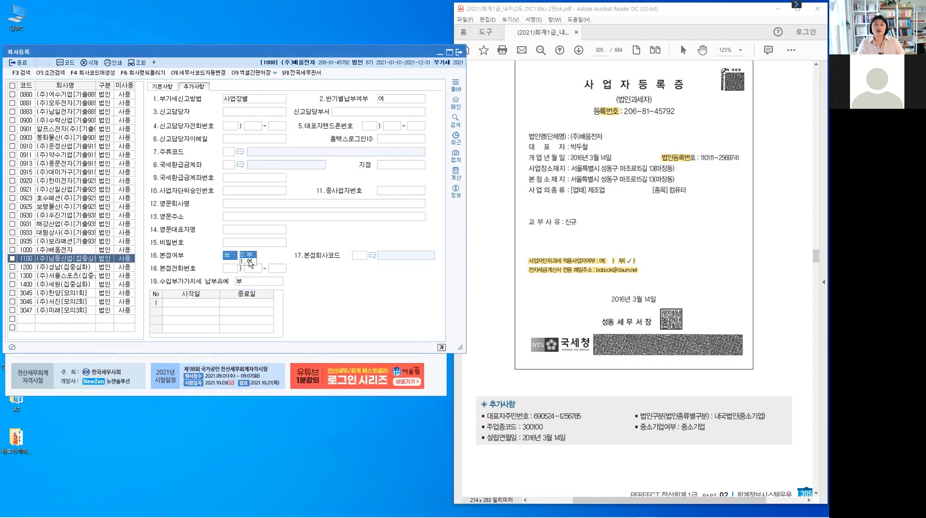
{"action": "type", "text": "1"}
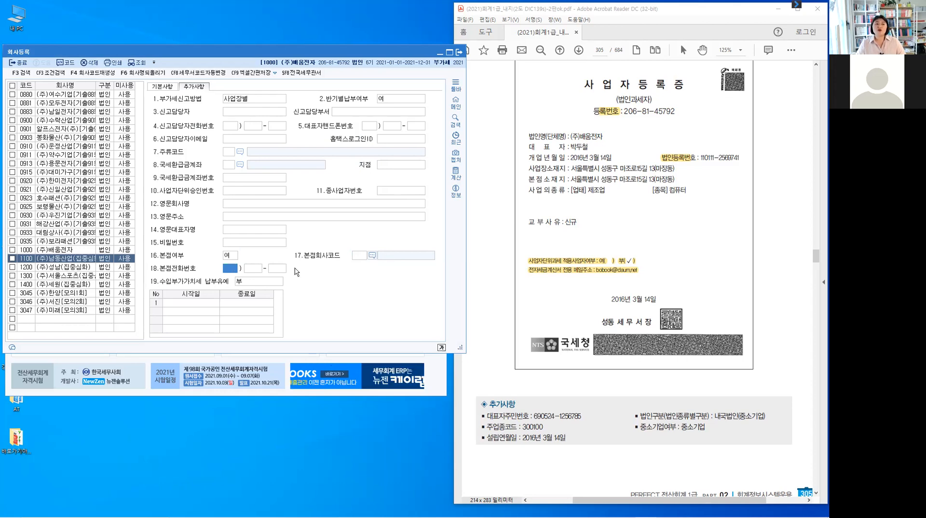
{"action": "left_click", "coordinate": [81, 247]}
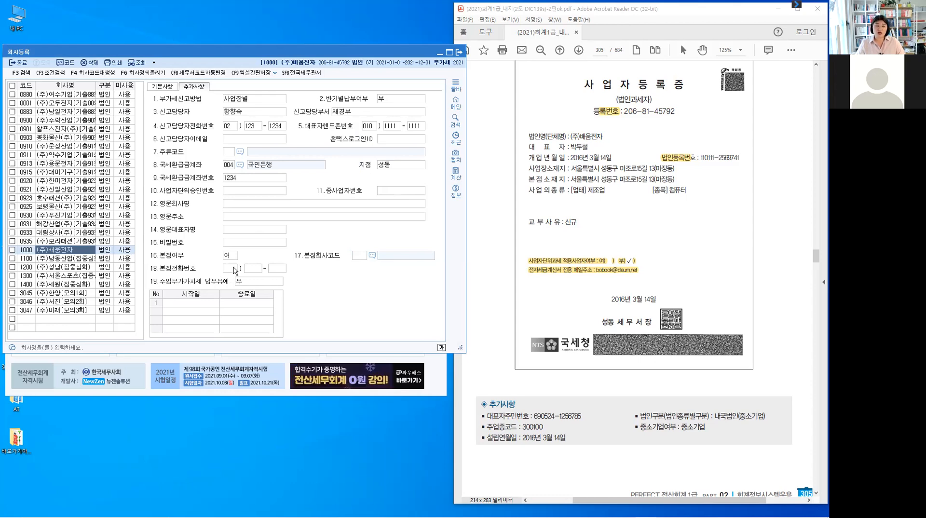
Leave 19.납부유예 at 부 and show (주)배움전자's 기본사항 tab.
{"action": "left_click", "coordinate": [209, 303]}
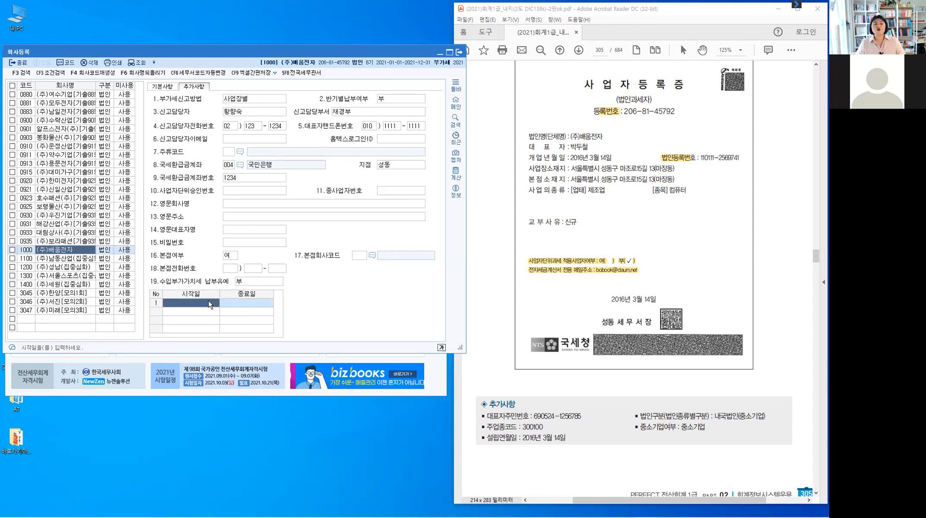
{"action": "left_click", "coordinate": [263, 285]}
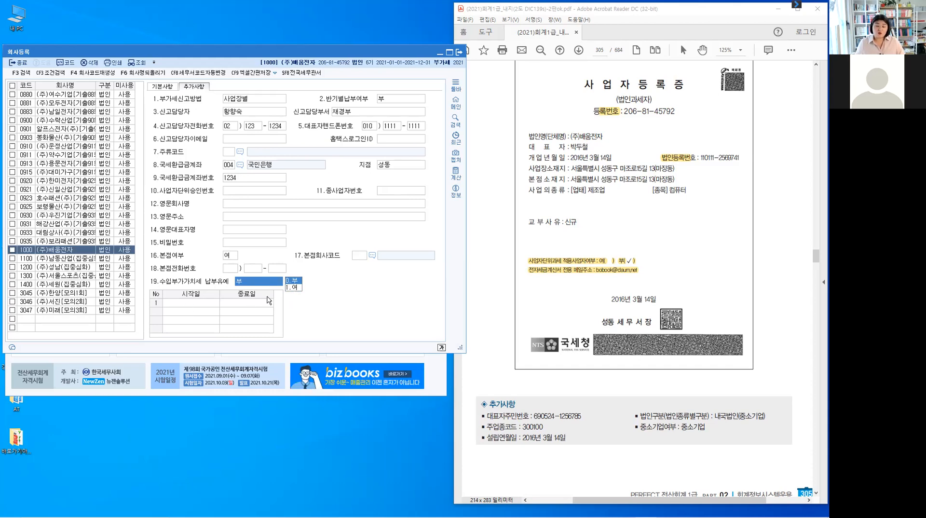
{"action": "left_click", "coordinate": [204, 302]}
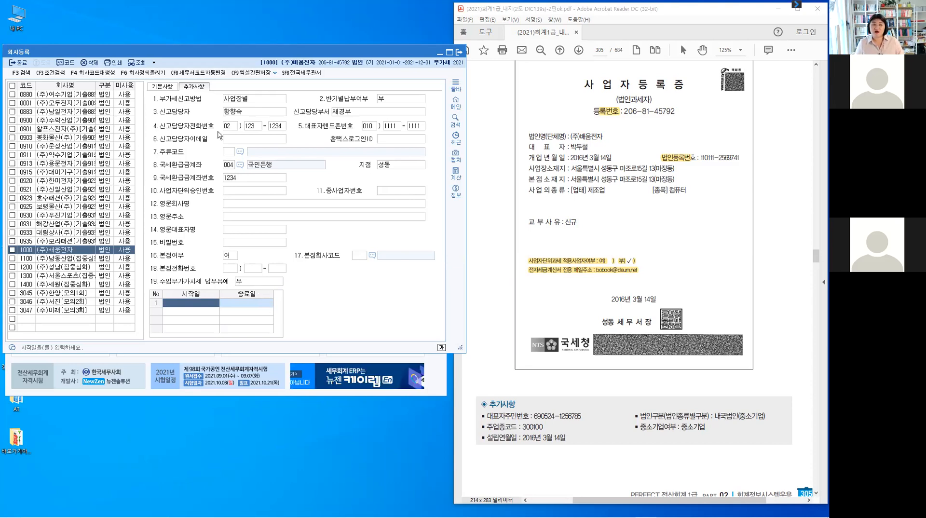
{"action": "left_click", "coordinate": [162, 88]}
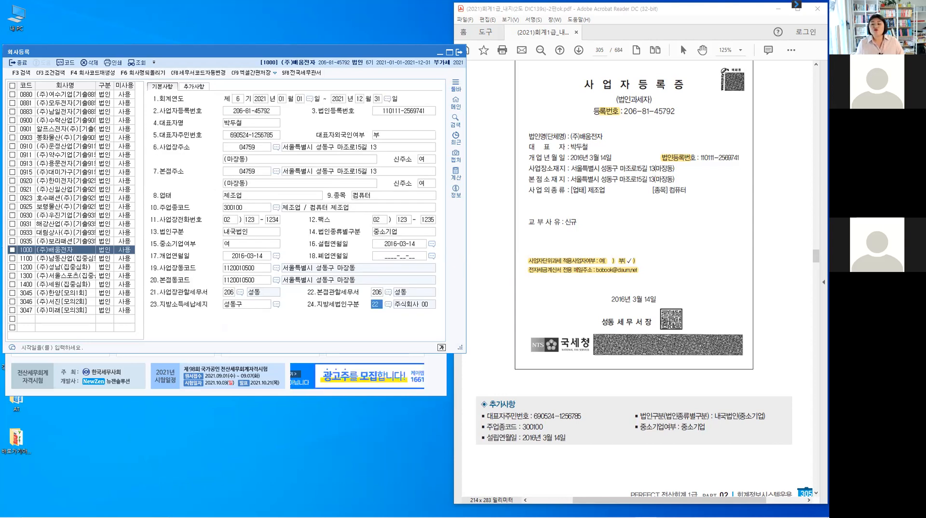
Reload the 부가가치세신고서 with 조회 and select line 1 세금계산서발급분's 금액 cell.
{"action": "left_click", "coordinate": [33, 357]}
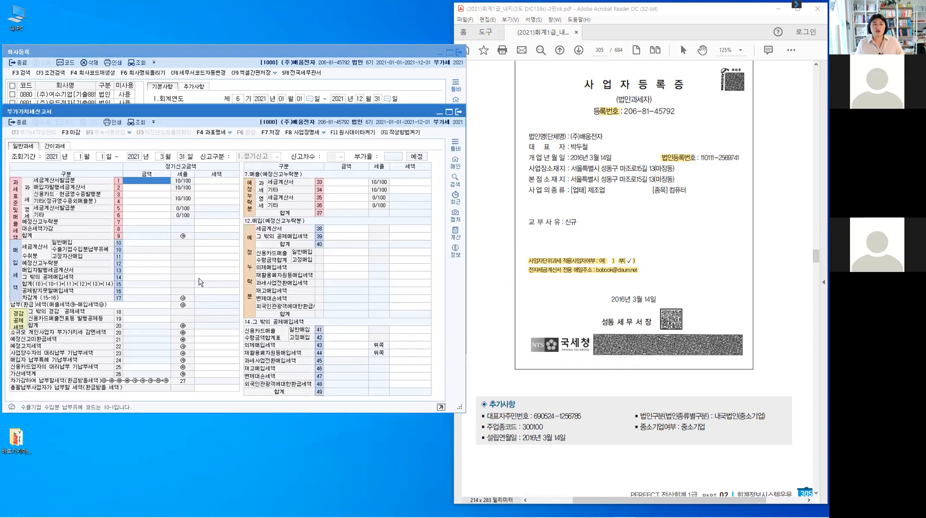
{"action": "left_click", "coordinate": [141, 124]}
{"action": "key", "text": "ctrl"}
{"action": "left_click", "coordinate": [144, 182]}
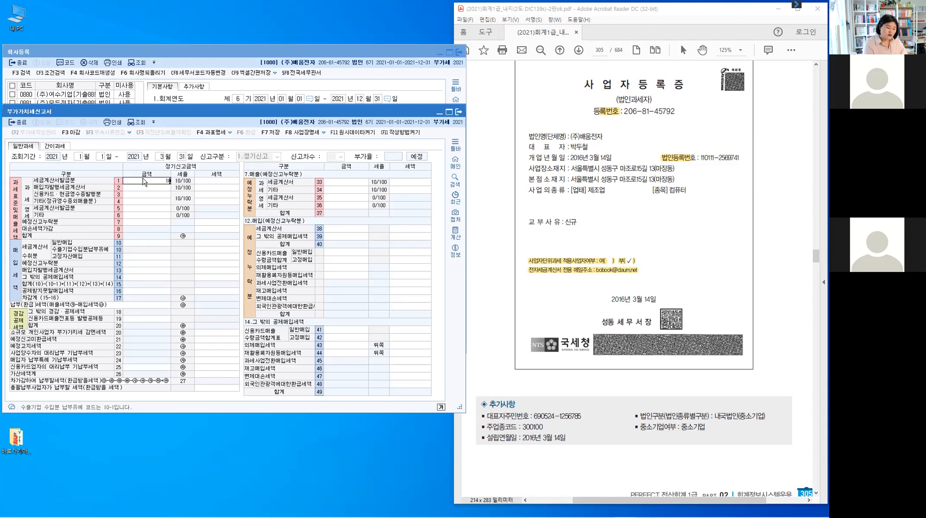
Handwrite the 10,000,000 figure with its thousands groups as an on-screen annotation.
{"action": "mouse_move", "coordinate": [682, 234]}
{"action": "left_mouse_down"}
{"action": "mouse_move", "coordinate": [682, 248]}
{"action": "mouse_move", "coordinate": [691, 236]}
{"action": "mouse_move", "coordinate": [714, 236]}
{"action": "left_mouse_up"}
{"action": "left_click", "coordinate": [701, 246]}
{"action": "left_click_drag", "start_coordinate": [720, 236], "coordinate": [731, 236]}
{"action": "left_click", "coordinate": [738, 245]}
{"action": "mouse_move", "coordinate": [747, 235]}
{"action": "left_mouse_down"}
{"action": "mouse_move", "coordinate": [766, 235]}
{"action": "mouse_move", "coordinate": [775, 250]}
{"action": "left_mouse_up"}
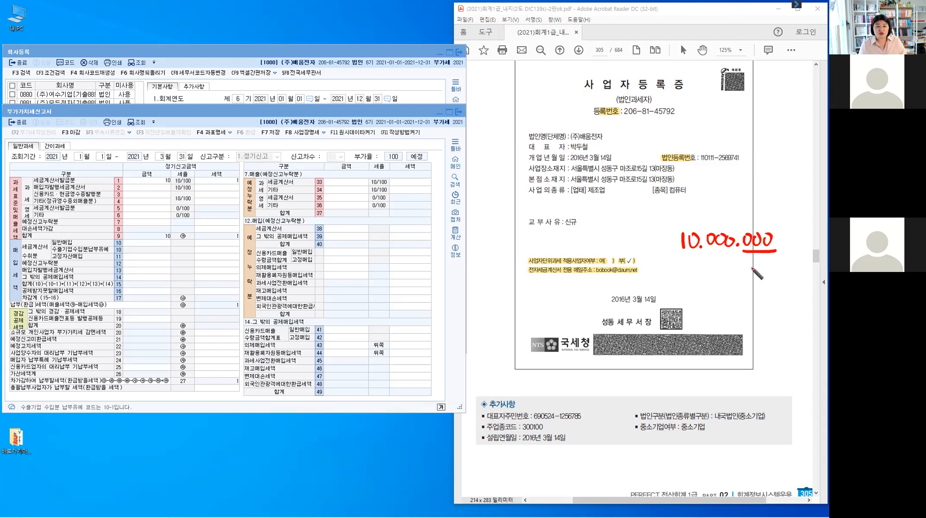
{"action": "mouse_move", "coordinate": [750, 264]}
{"action": "left_mouse_down"}
{"action": "mouse_move", "coordinate": [764, 263]}
{"action": "mouse_move", "coordinate": [759, 274]}
{"action": "left_mouse_up"}
{"action": "mouse_move", "coordinate": [706, 251]}
{"action": "left_mouse_down"}
{"action": "mouse_move", "coordinate": [736, 251]}
{"action": "mouse_move", "coordinate": [728, 264]}
{"action": "left_mouse_up"}
{"action": "mouse_move", "coordinate": [721, 258]}
{"action": "left_mouse_down"}
{"action": "mouse_move", "coordinate": [722, 273]}
{"action": "mouse_move", "coordinate": [688, 274]}
{"action": "mouse_move", "coordinate": [697, 262]}
{"action": "left_mouse_up"}
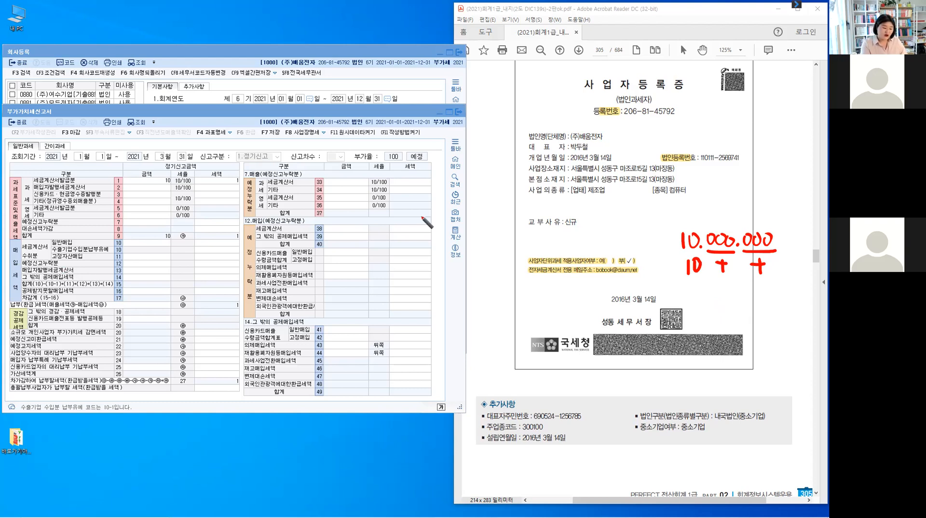
Enter 10,000,000 as the line 1 sales amount, producing 1,000,000 tax.
{"action": "left_click", "coordinate": [155, 183]}
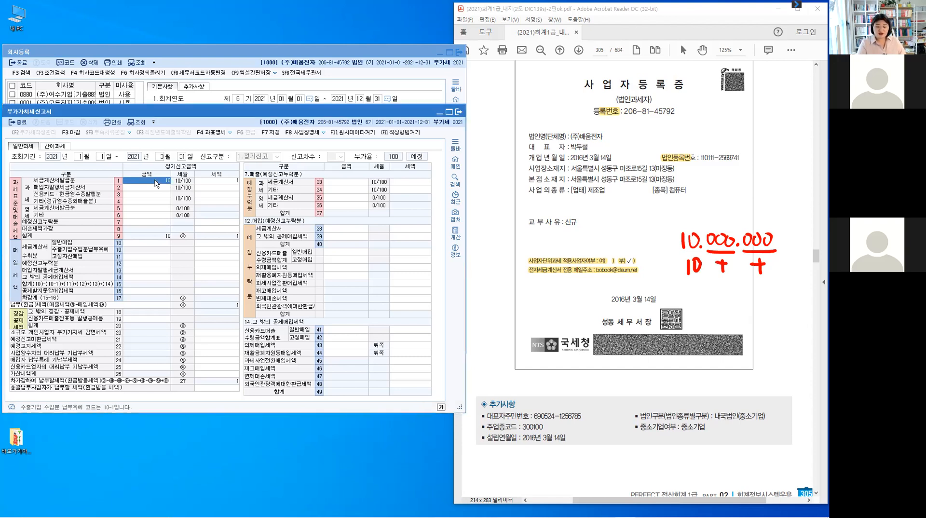
{"action": "left_click", "coordinate": [155, 184]}
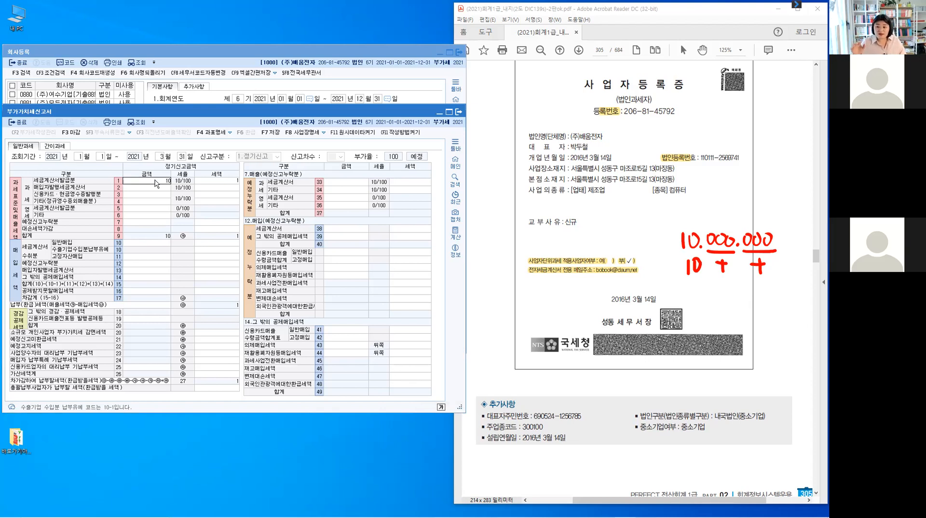
{"action": "type", "text": "0000000"}
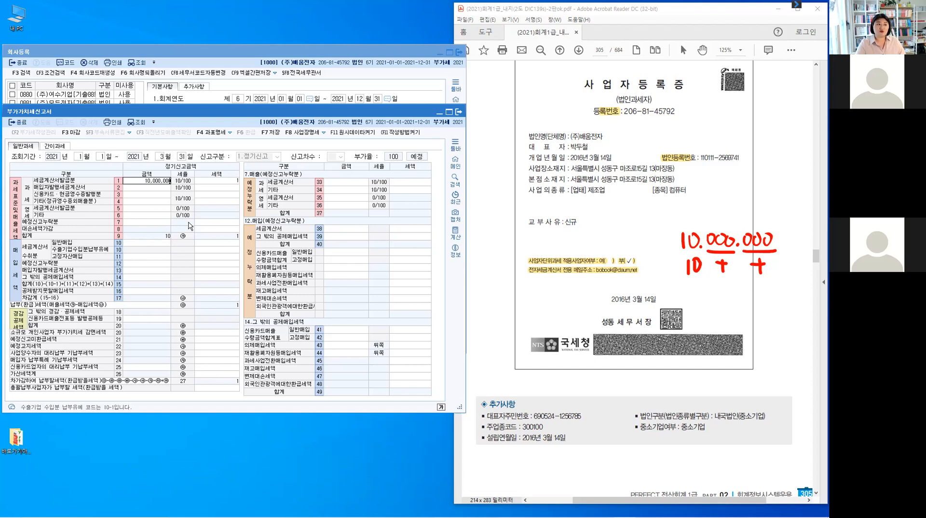
{"action": "key", "text": "Return"}
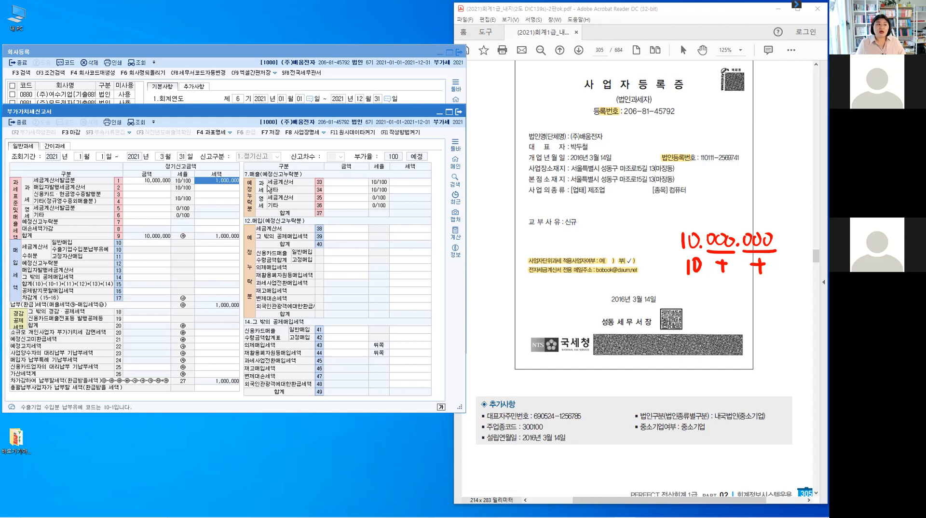
Record row 10 general purchases of 20,000,000 with 2,000,000 input tax.
{"action": "left_click", "coordinate": [150, 243]}
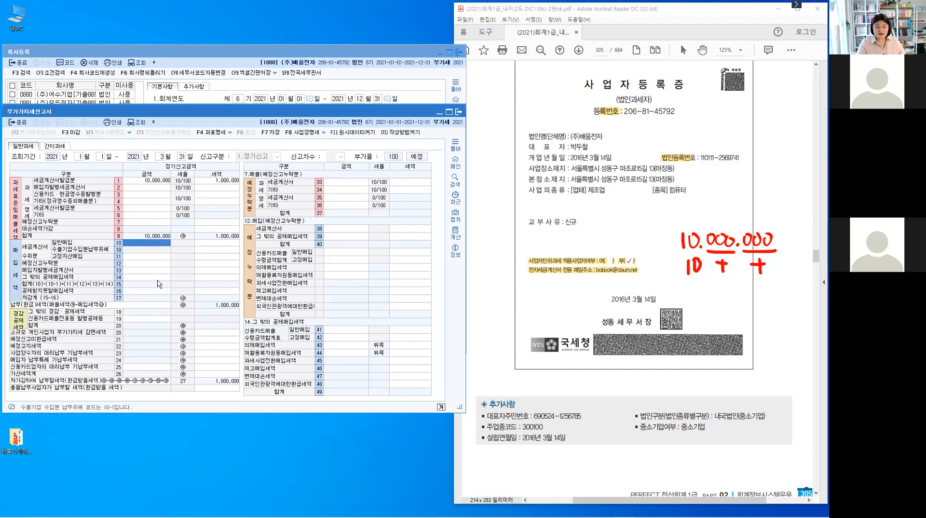
{"action": "type", "text": "3"}
{"action": "type", "text": "0"}
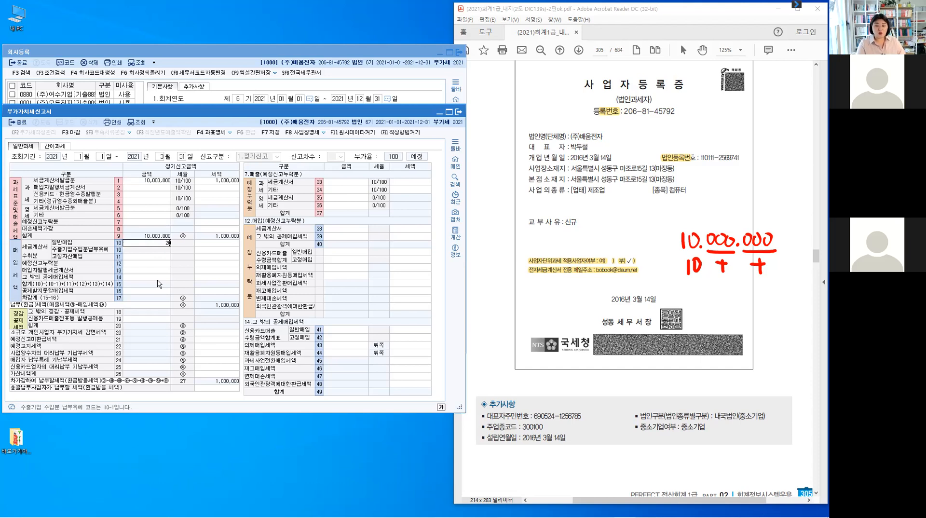
{"action": "type", "text": "++"}
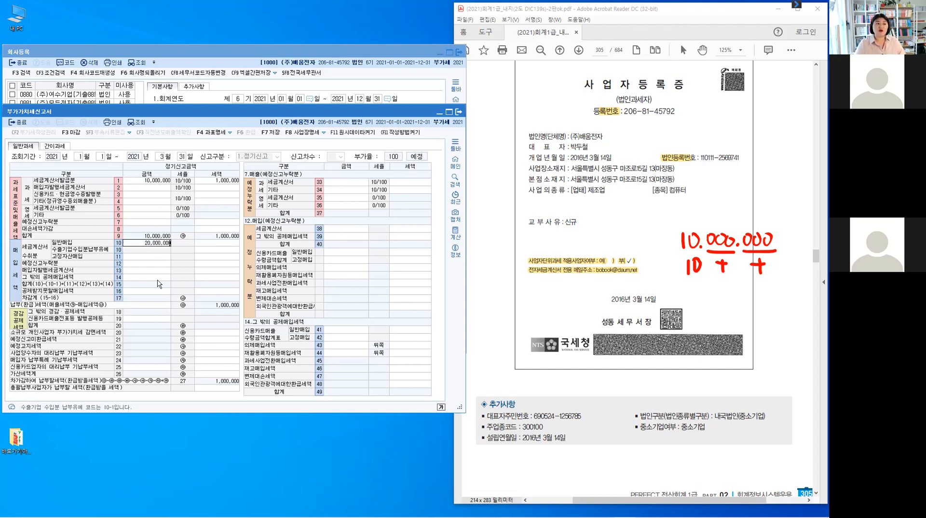
{"action": "key", "text": "Return"}
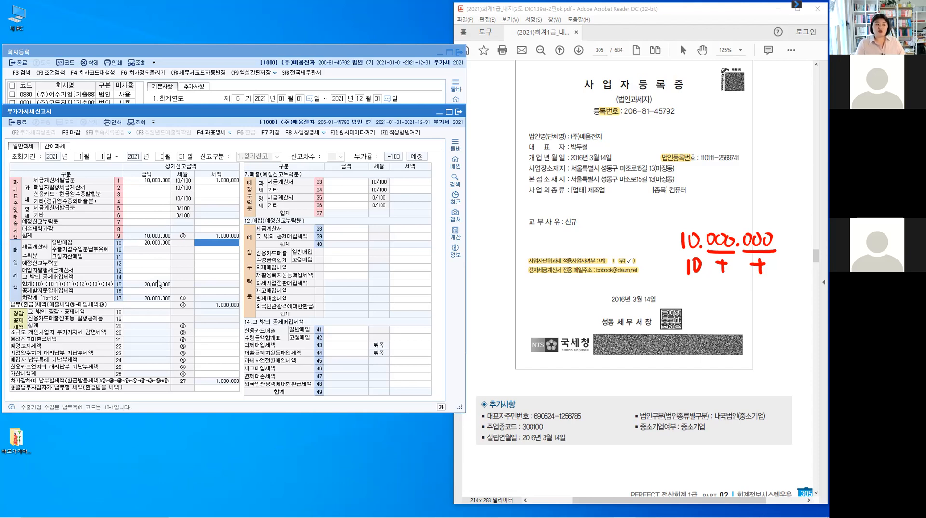
{"action": "type", "text": "2"}
{"action": "type", "text": "000"}
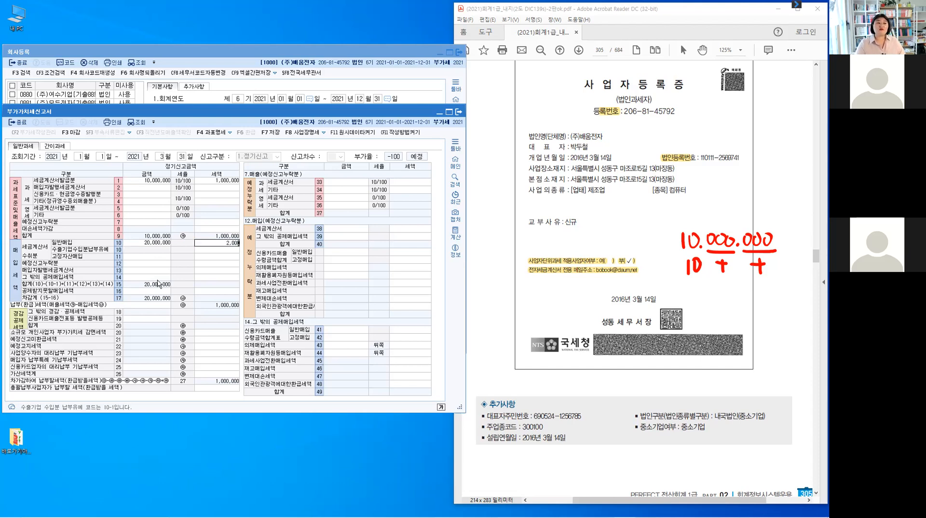
{"action": "type", "text": "+"}
{"action": "key", "text": "Return"}
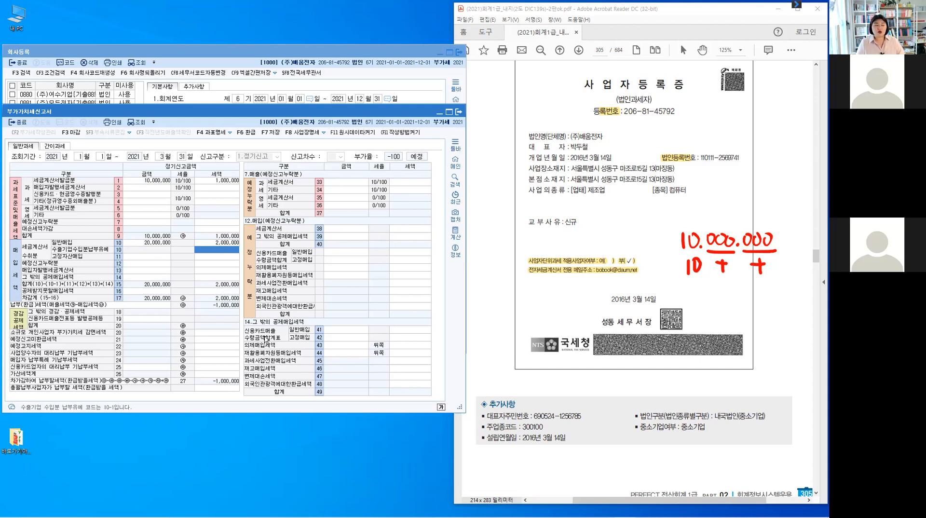
{"action": "key", "text": "ctrl"}
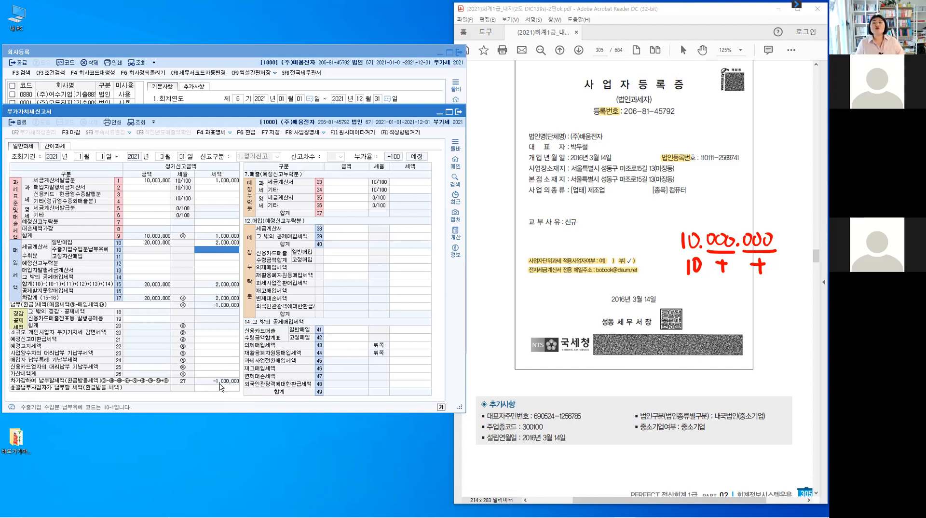
{"action": "key", "text": "ctrl"}
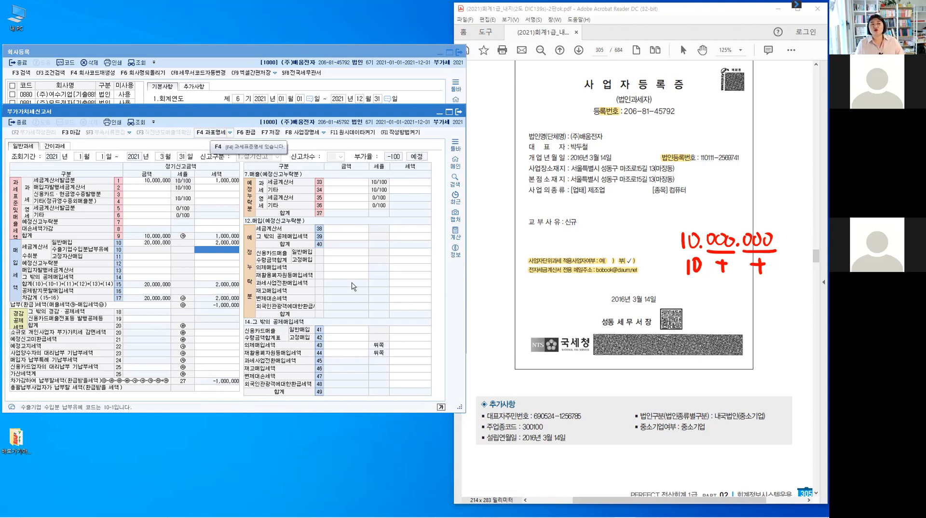
Check the F4 과세표준명세 tax base details against the amounts, then close them.
{"action": "key", "text": "F4"}
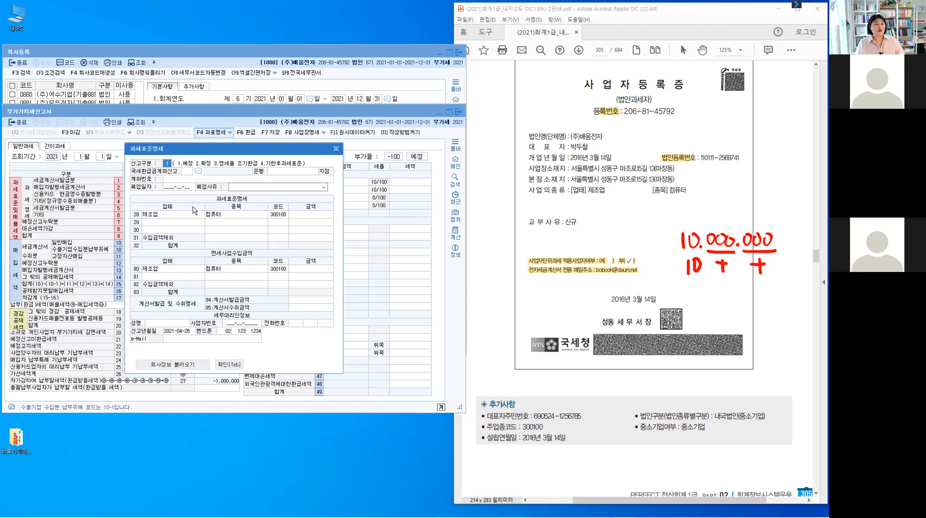
{"action": "key", "text": "Tab"}
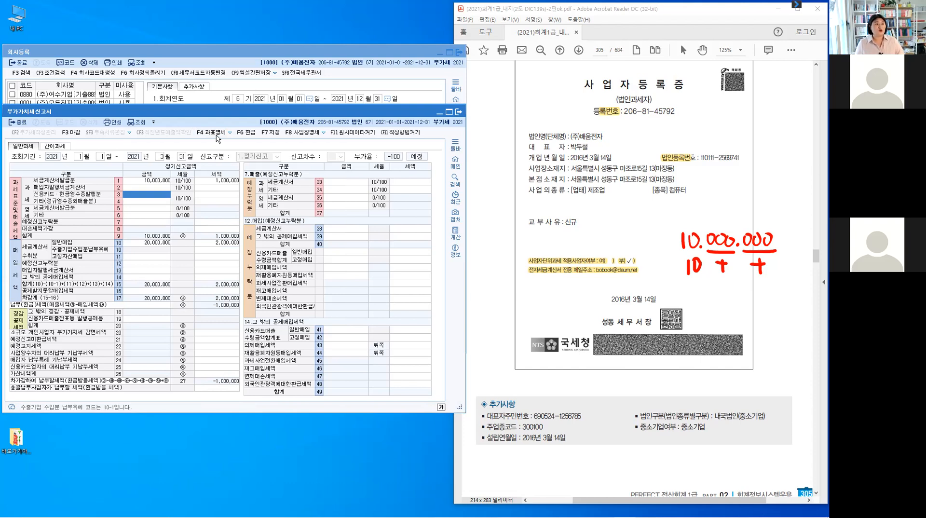
{"action": "left_click", "coordinate": [215, 134]}
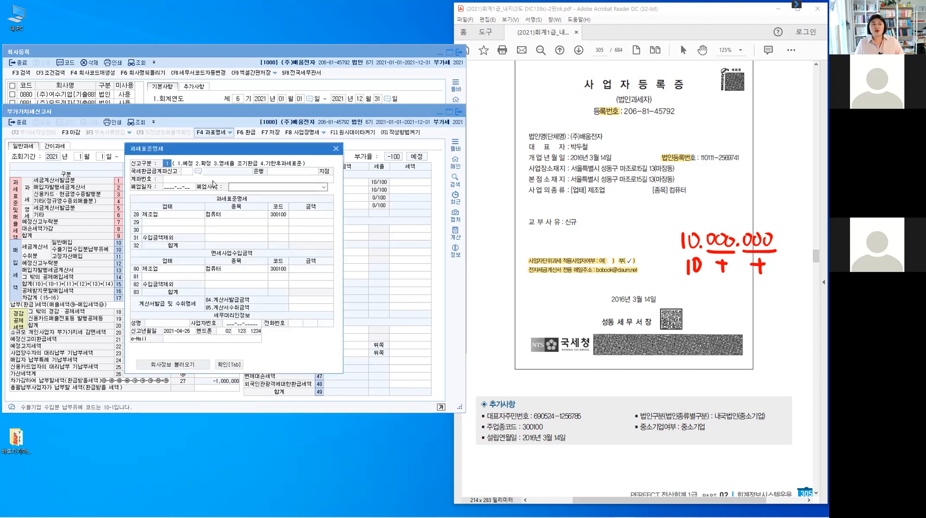
{"action": "key", "text": "ctrl"}
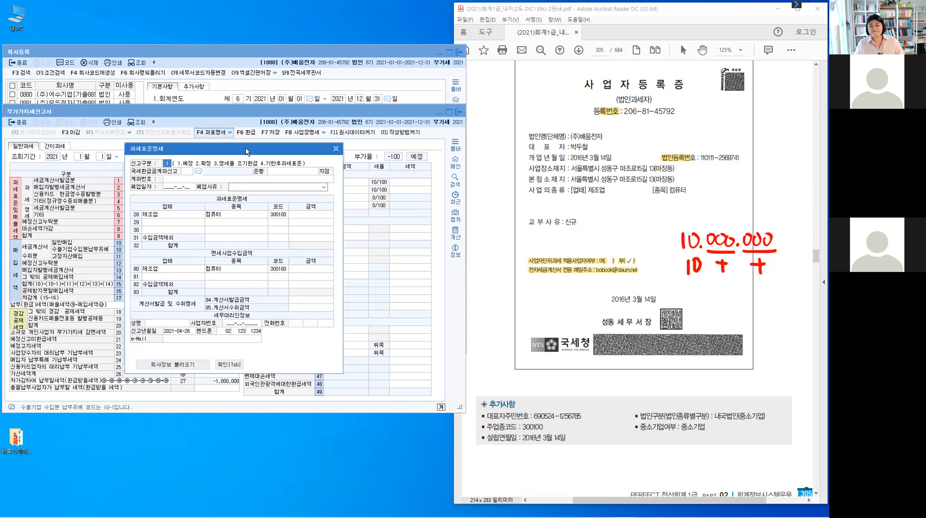
{"action": "left_click_drag", "start_coordinate": [246, 151], "coordinate": [328, 140]}
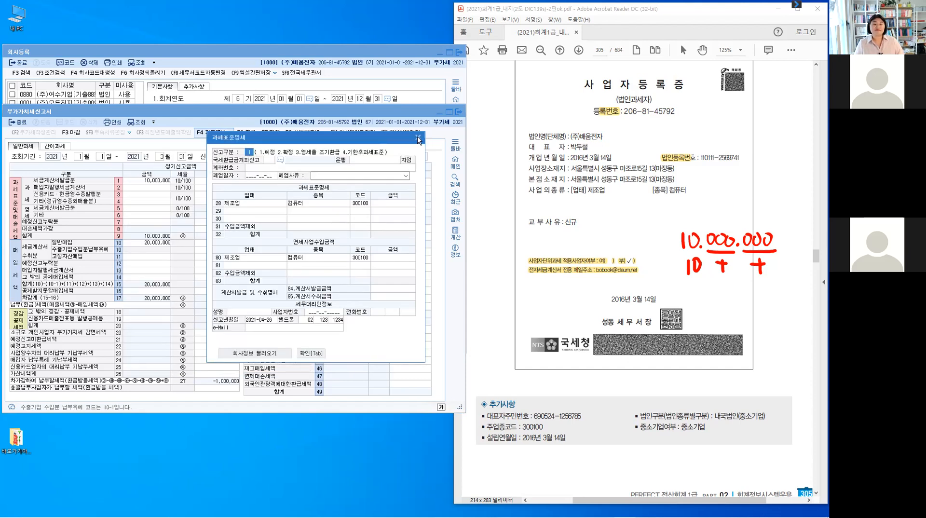
{"action": "key", "text": "Tab"}
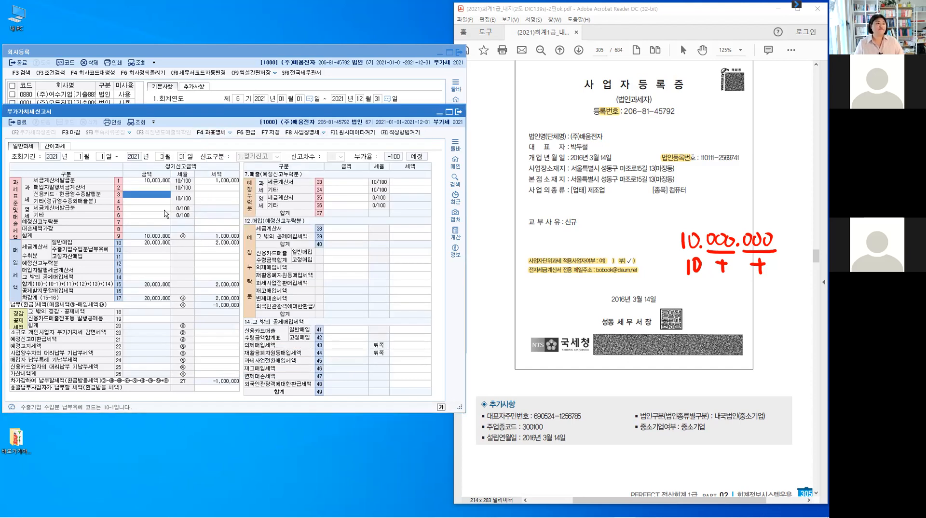
{"action": "key", "text": "Return"}
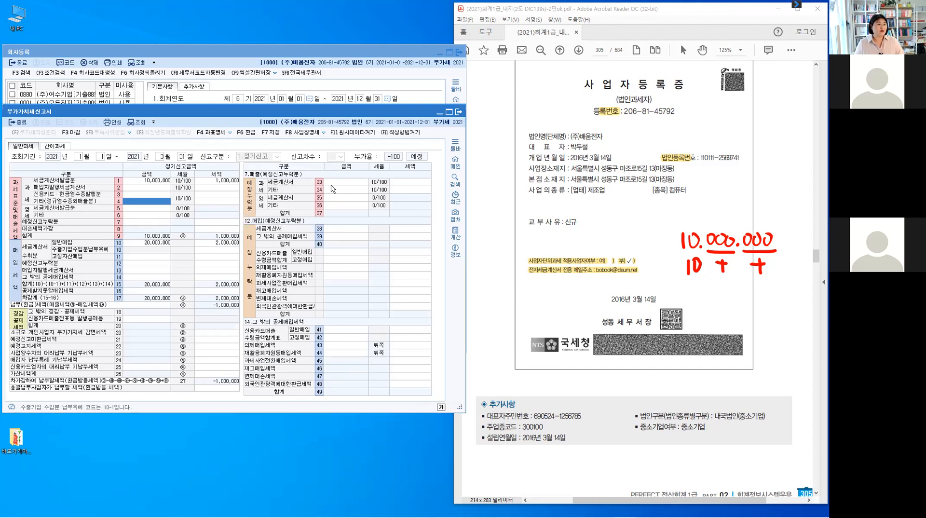
Save the VAT return and reopen 과세표준명세 showing 제조업 컴퓨터, code 300100.
{"action": "left_click", "coordinate": [270, 133]}
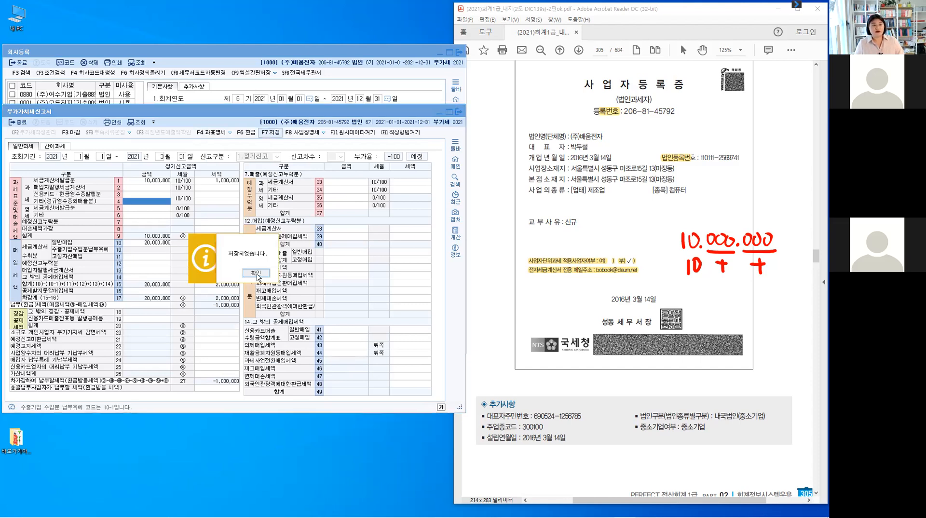
{"action": "key", "text": "Return"}
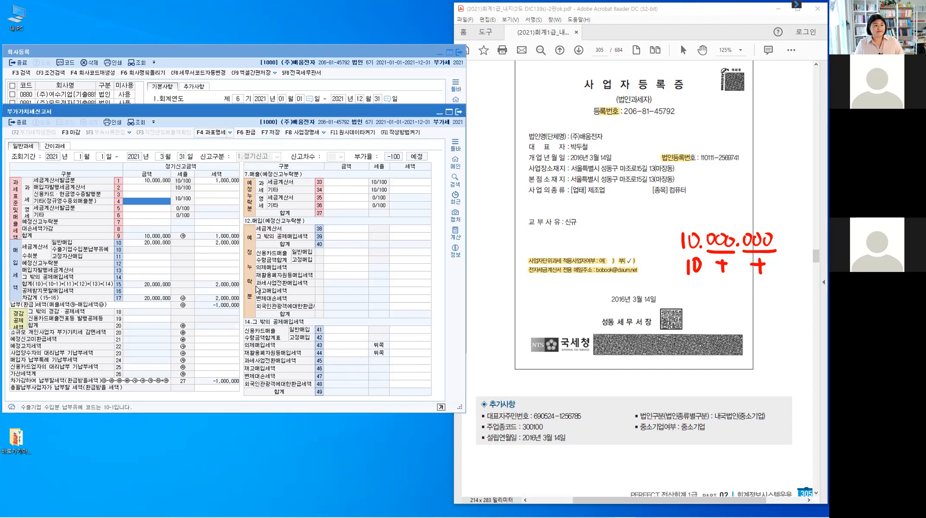
{"action": "key", "text": "F4"}
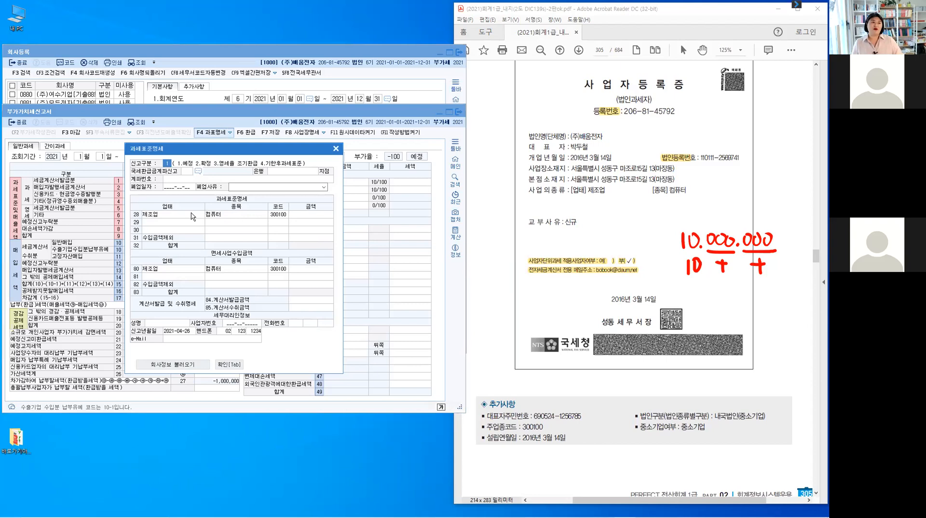
{"action": "key", "text": "Escape"}
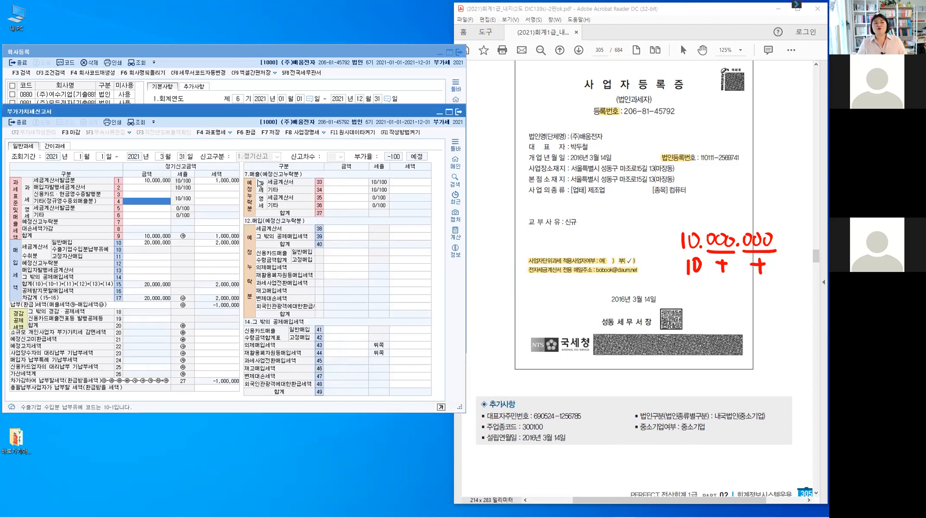
{"action": "left_click", "coordinate": [217, 133]}
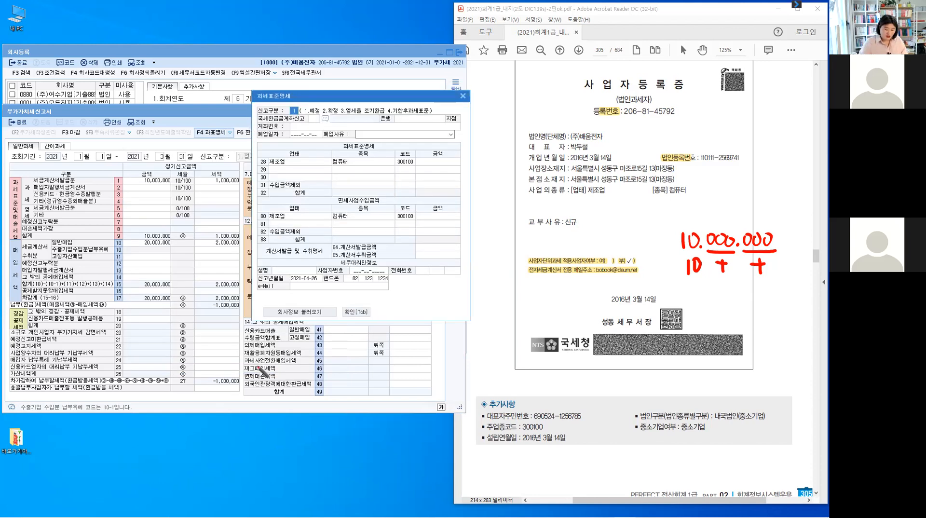
Annotate the -1,000,000 refund in row 27 and handwrite a refund account note.
{"action": "mouse_move", "coordinate": [203, 370]}
{"action": "left_mouse_down"}
{"action": "mouse_move", "coordinate": [203, 390]}
{"action": "mouse_move", "coordinate": [298, 403]}
{"action": "left_mouse_up"}
{"action": "mouse_move", "coordinate": [292, 345]}
{"action": "left_mouse_down"}
{"action": "mouse_move", "coordinate": [288, 409]}
{"action": "mouse_move", "coordinate": [308, 410]}
{"action": "left_mouse_up"}
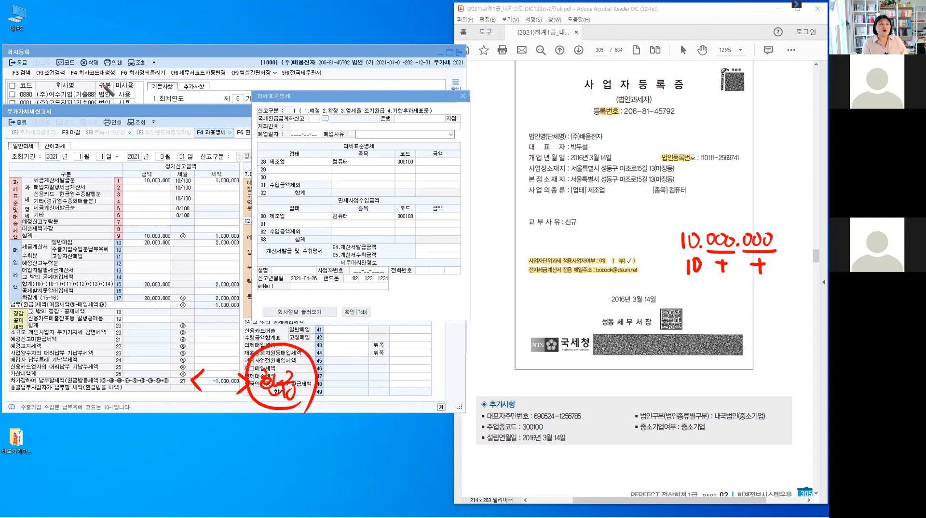
{"action": "left_click_drag", "start_coordinate": [42, 42], "coordinate": [52, 38]}
{"action": "left_click_drag", "start_coordinate": [207, 89], "coordinate": [205, 101]}
{"action": "mouse_move", "coordinate": [246, 47]}
{"action": "left_mouse_down"}
{"action": "mouse_move", "coordinate": [248, 57]}
{"action": "mouse_move", "coordinate": [283, 59]}
{"action": "left_mouse_up"}
{"action": "mouse_move", "coordinate": [284, 54]}
{"action": "left_mouse_down"}
{"action": "mouse_move", "coordinate": [298, 67]}
{"action": "mouse_move", "coordinate": [305, 47]}
{"action": "mouse_move", "coordinate": [300, 67]}
{"action": "left_mouse_up"}
{"action": "left_click_drag", "start_coordinate": [307, 57], "coordinate": [314, 64]}
{"action": "left_click_drag", "start_coordinate": [318, 42], "coordinate": [322, 63]}
{"action": "left_click_drag", "start_coordinate": [322, 54], "coordinate": [334, 52]}
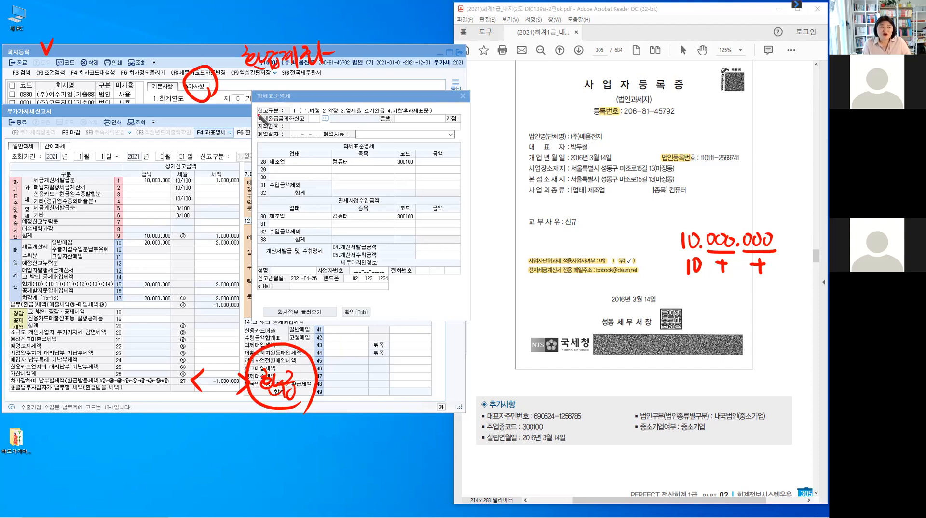
Mark the 국세환급금계좌신고 line, clear all annotations, and close 과세표준명세.
{"action": "left_click_drag", "start_coordinate": [259, 114], "coordinate": [257, 123]}
{"action": "mouse_move", "coordinate": [460, 112]}
{"action": "left_mouse_down"}
{"action": "mouse_move", "coordinate": [469, 119]}
{"action": "mouse_move", "coordinate": [458, 128]}
{"action": "left_mouse_up"}
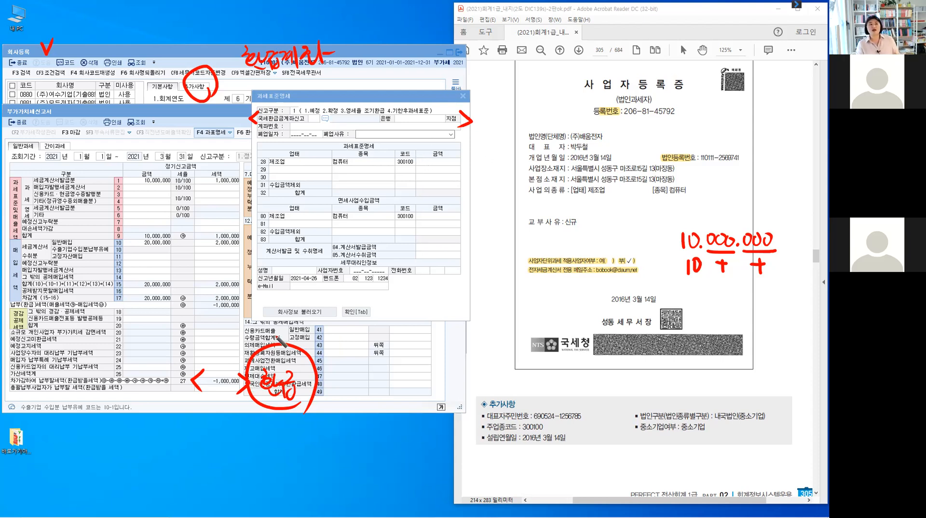
{"action": "mouse_move", "coordinate": [378, 115]}
{"action": "left_mouse_down"}
{"action": "mouse_move", "coordinate": [370, 129]}
{"action": "mouse_move", "coordinate": [379, 115]}
{"action": "left_mouse_up"}
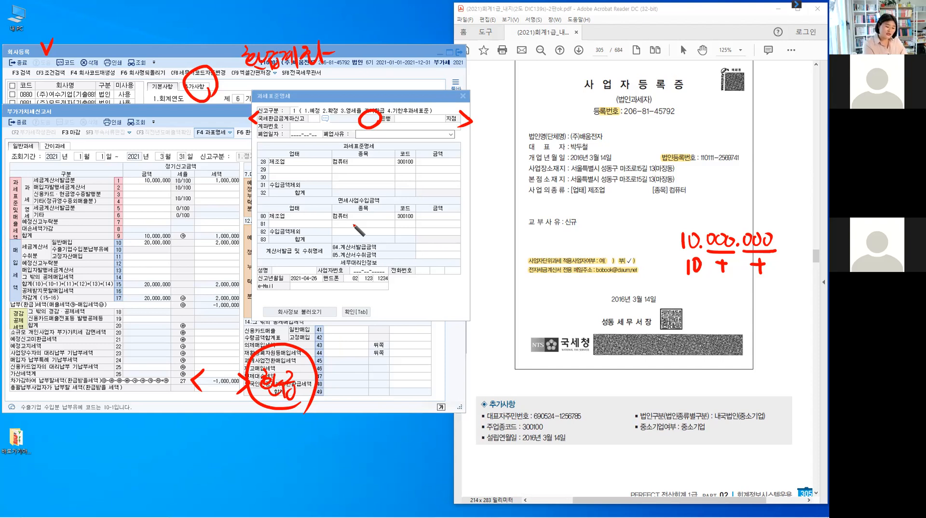
{"action": "key", "text": "Escape"}
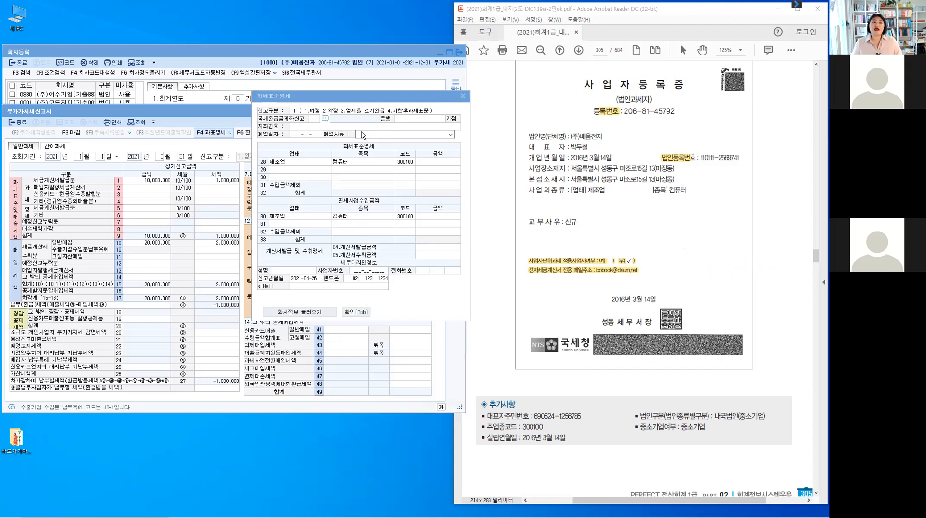
{"action": "key", "text": "Escape"}
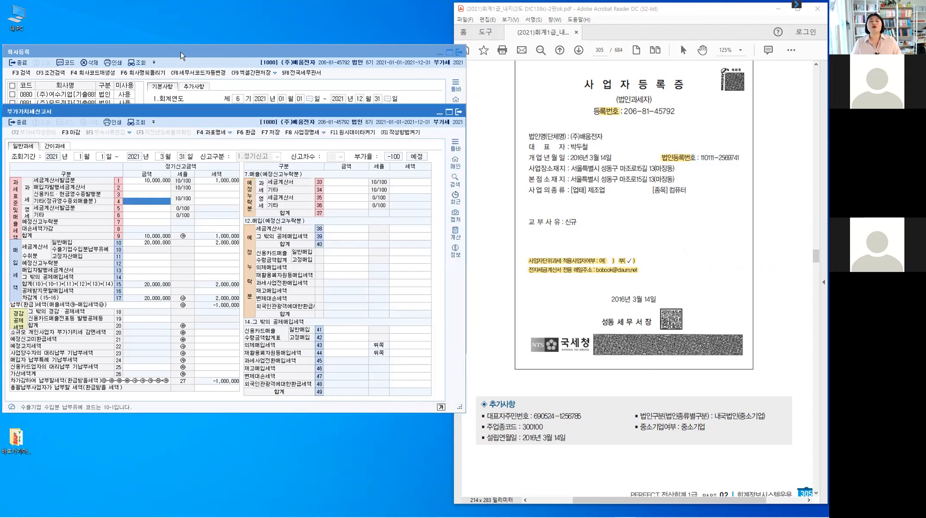
Bring 회사등록 forward, view company 1100, then return to 1000 (주)배움전자.
{"action": "left_click", "coordinate": [182, 54]}
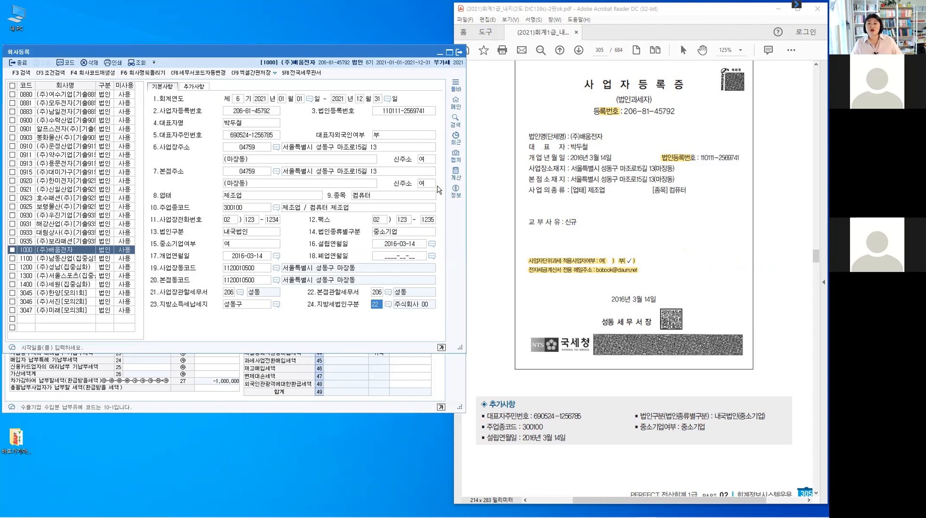
{"action": "left_click", "coordinate": [66, 259]}
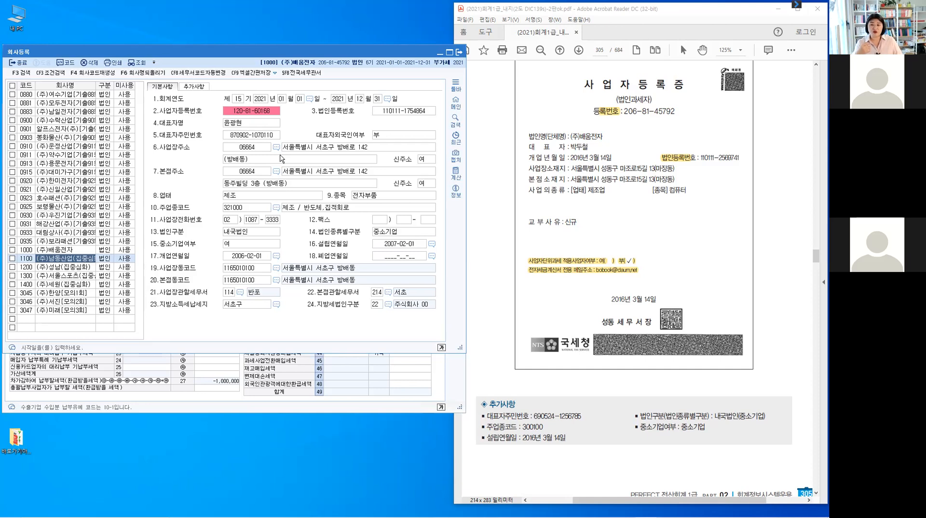
{"action": "left_click", "coordinate": [46, 250]}
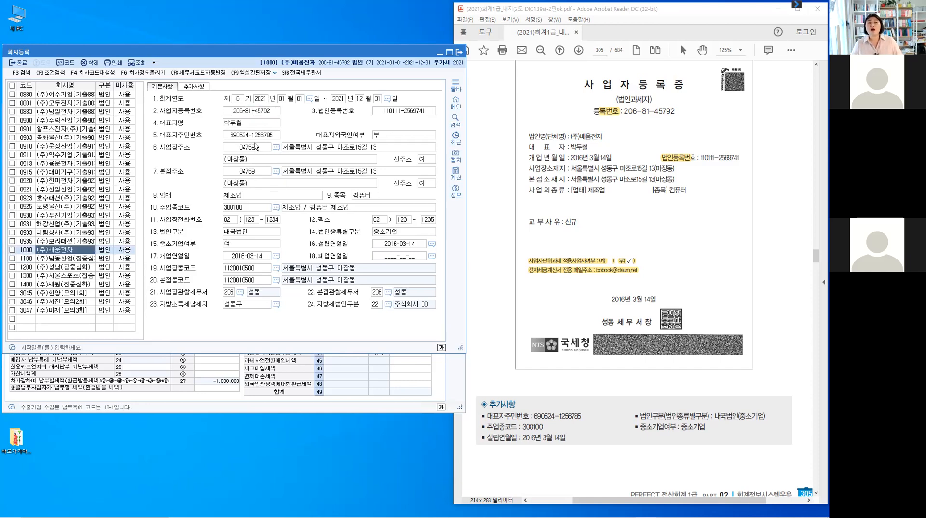
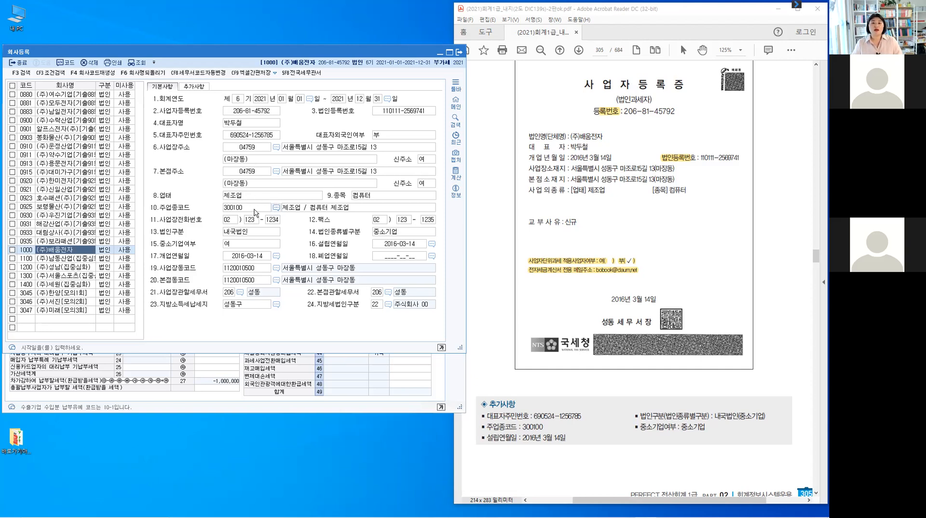
{"action": "left_click", "coordinate": [203, 92]}
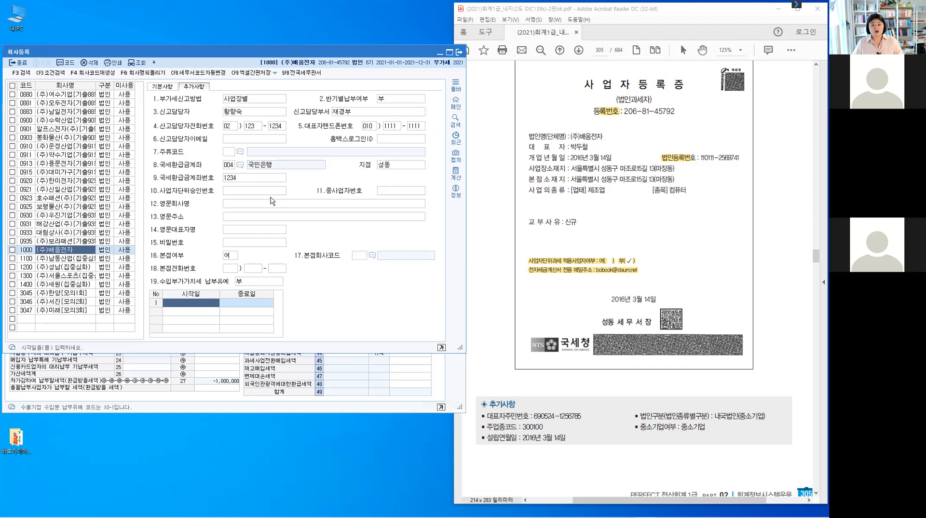
{"action": "left_click", "coordinate": [162, 87]}
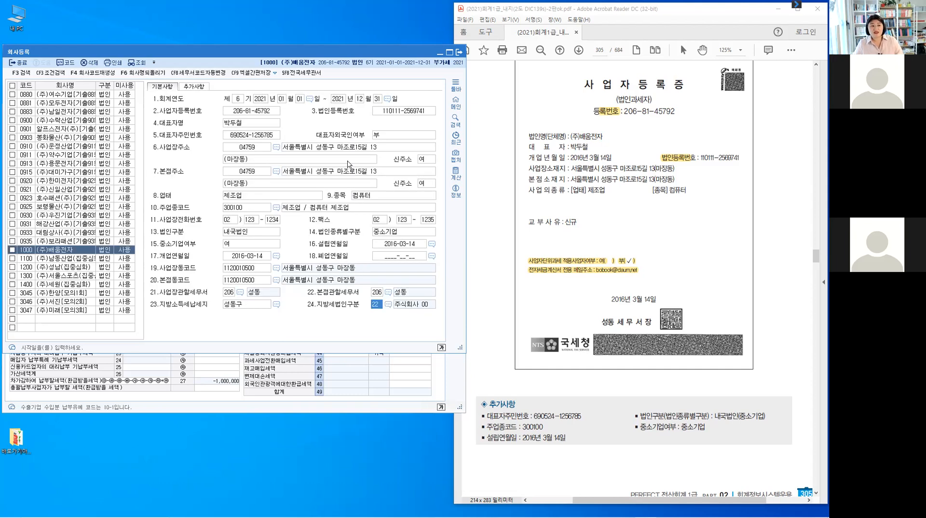
{"action": "left_click", "coordinate": [76, 258]}
{"action": "left_click", "coordinate": [76, 250]}
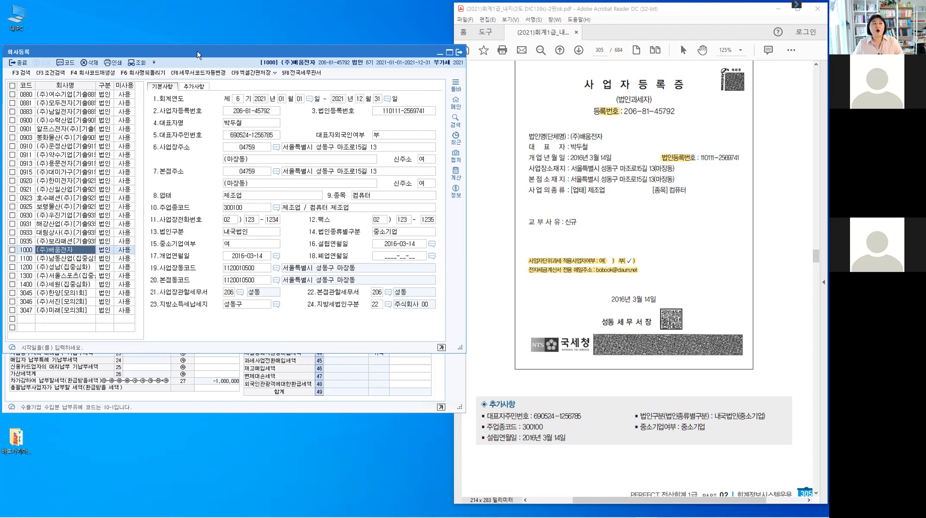
{"action": "left_click_drag", "start_coordinate": [198, 54], "coordinate": [199, 37]}
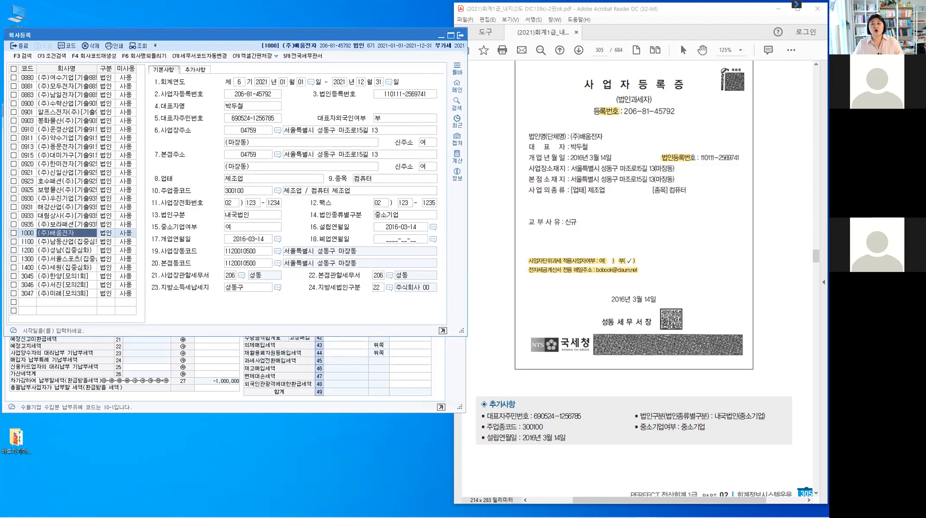